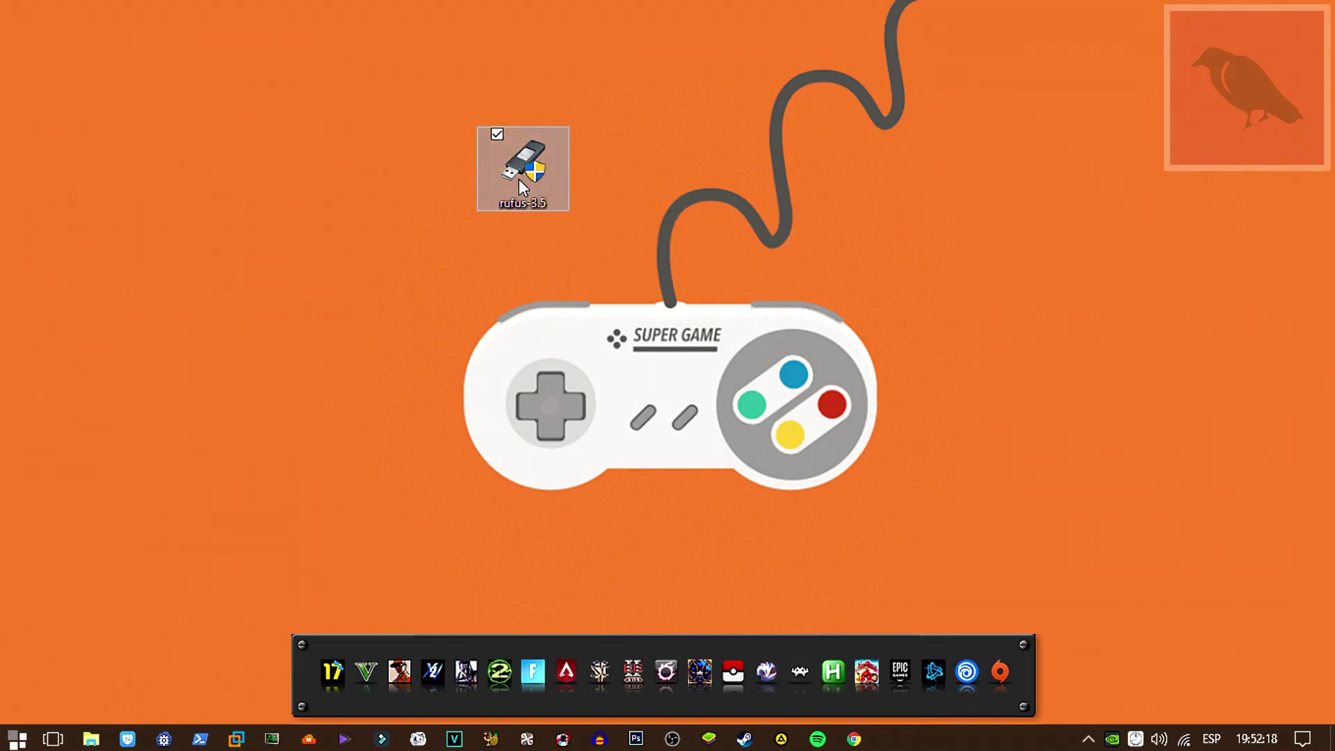
- Launch rufus-3.5 and choose PENDRIVE 8G (F:) as the device, with Disco o imagen ISO as the boot selection
double_click(516, 174)
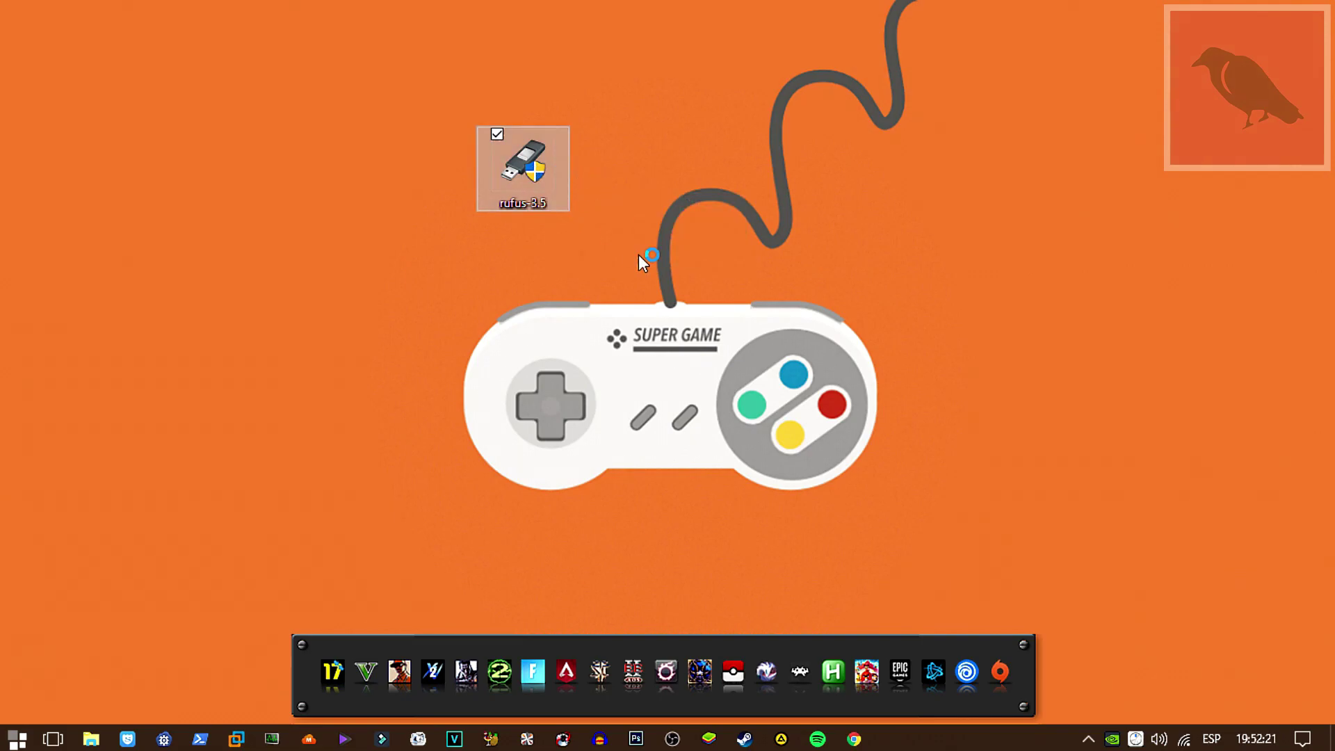
click(641, 146)
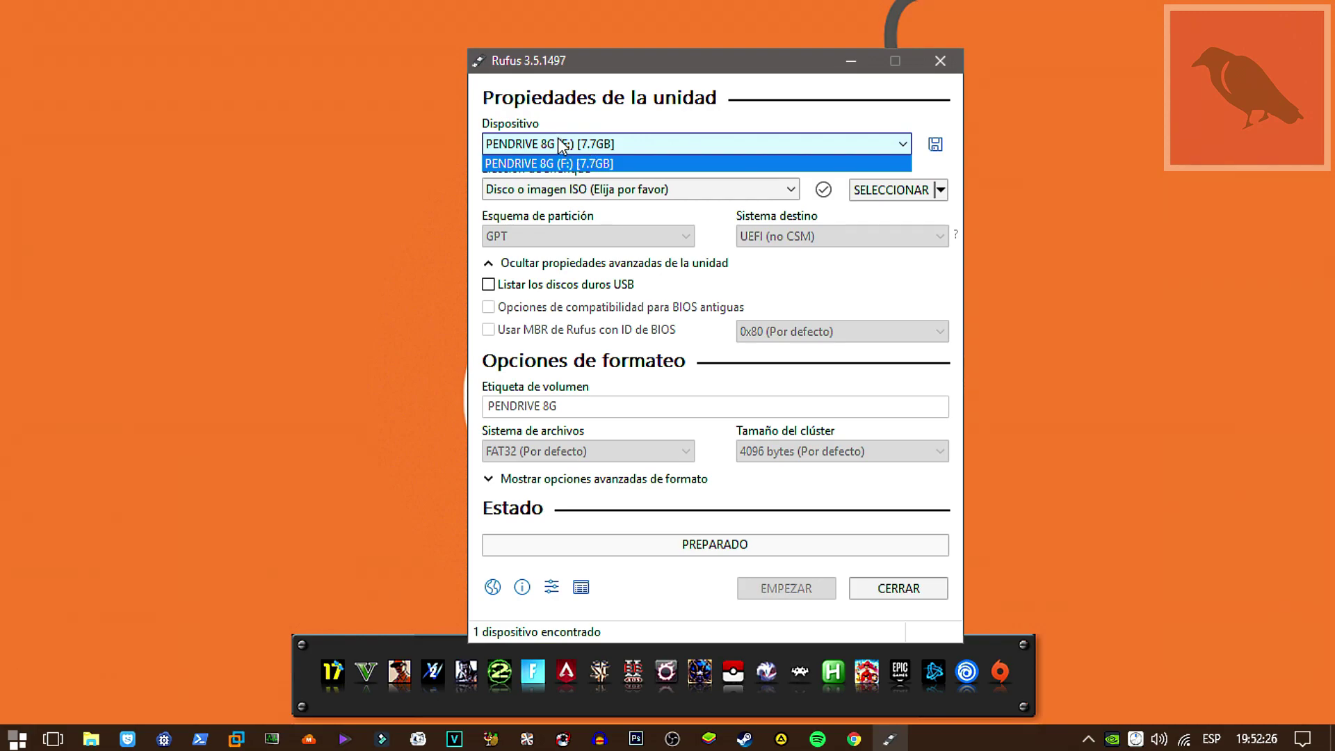
click(564, 162)
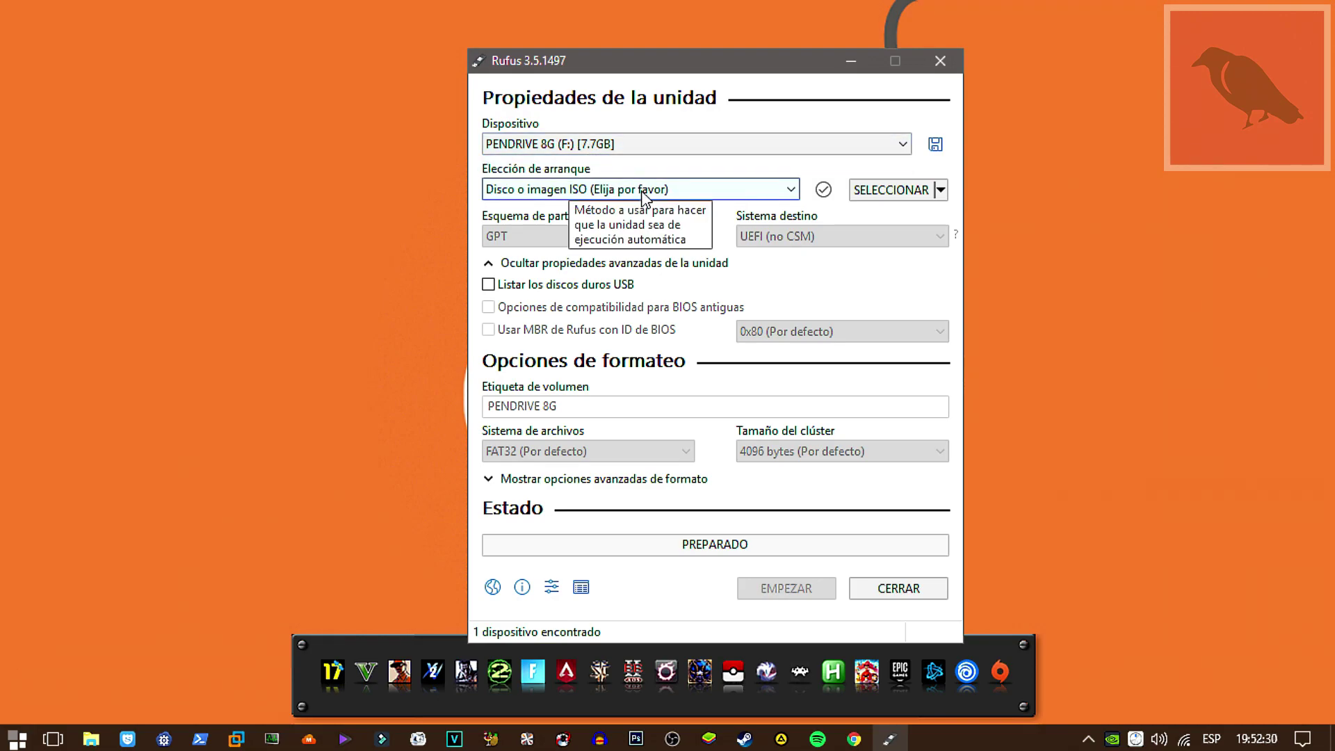
click(652, 195)
click(653, 195)
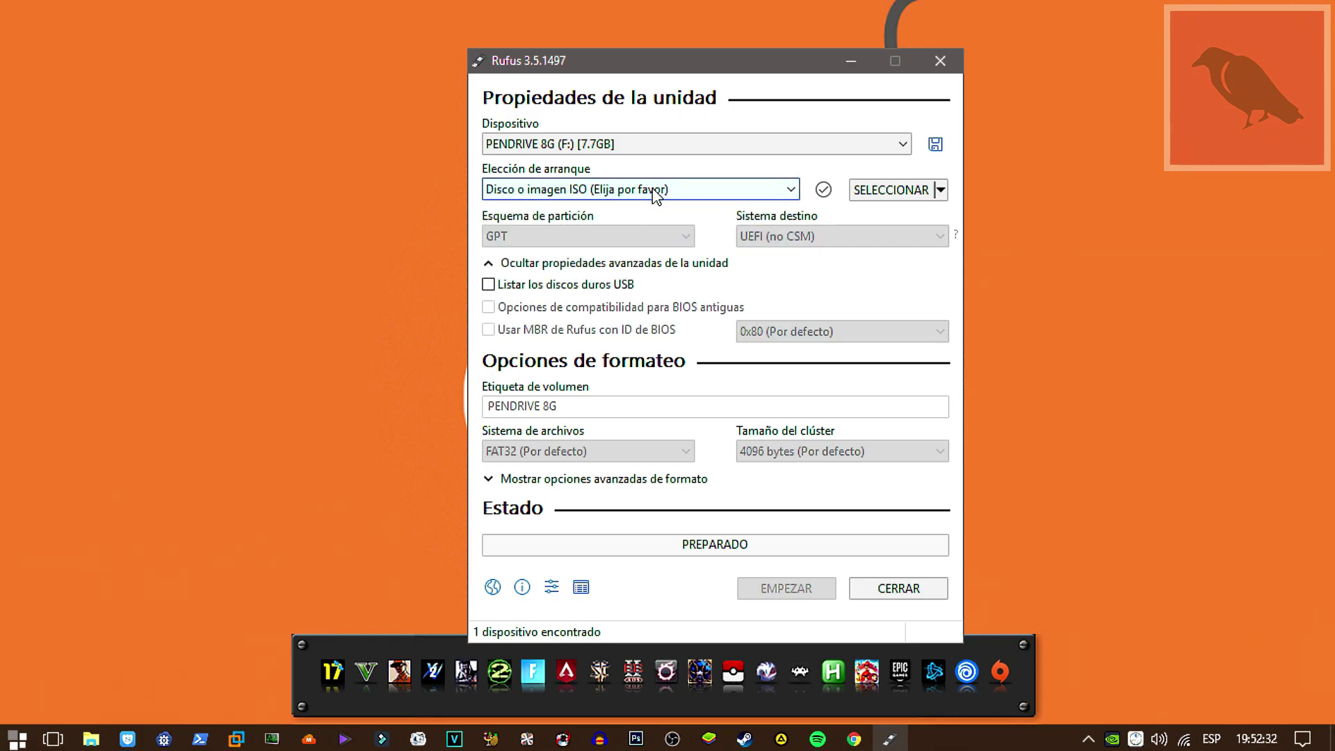
- Load the win_10_vl_aio_1903.18362.116.2019_Mayx64 ISO image from the Descargas folder on Files (E:)
click(893, 190)
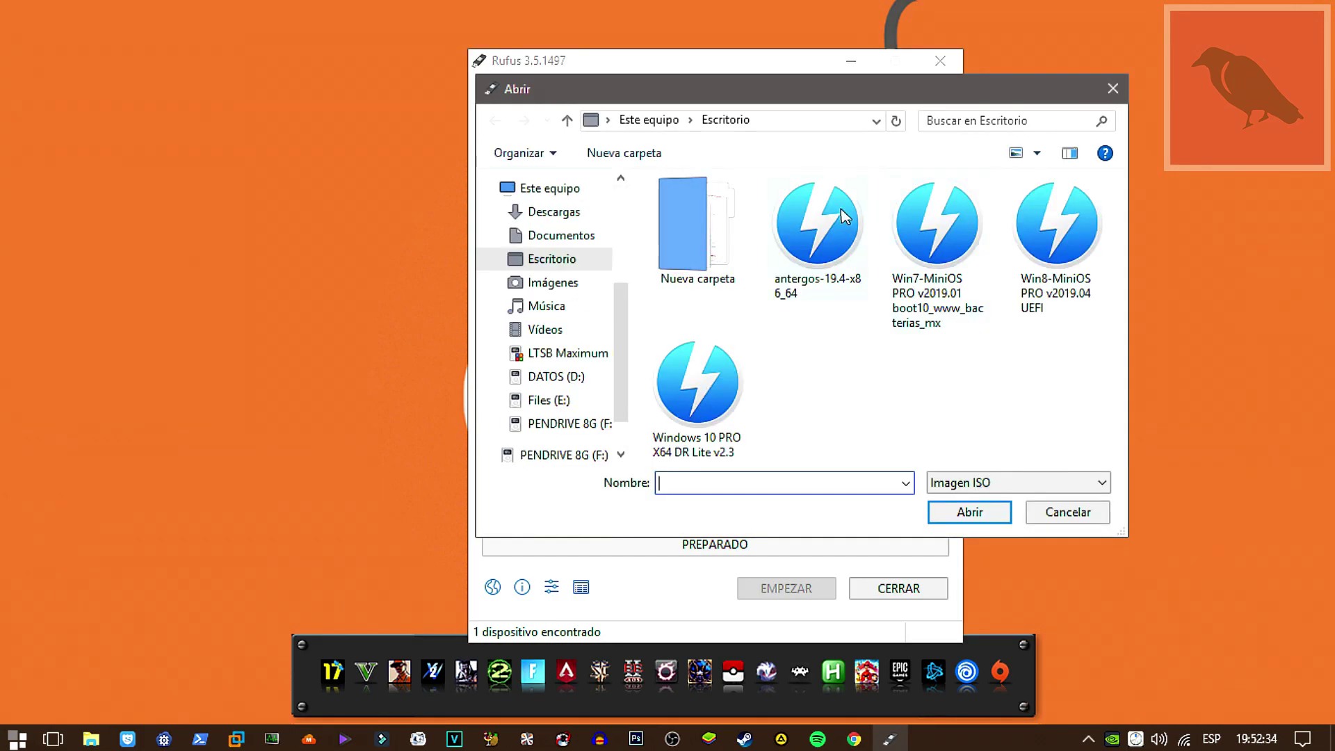
drag(826, 94, 718, 77)
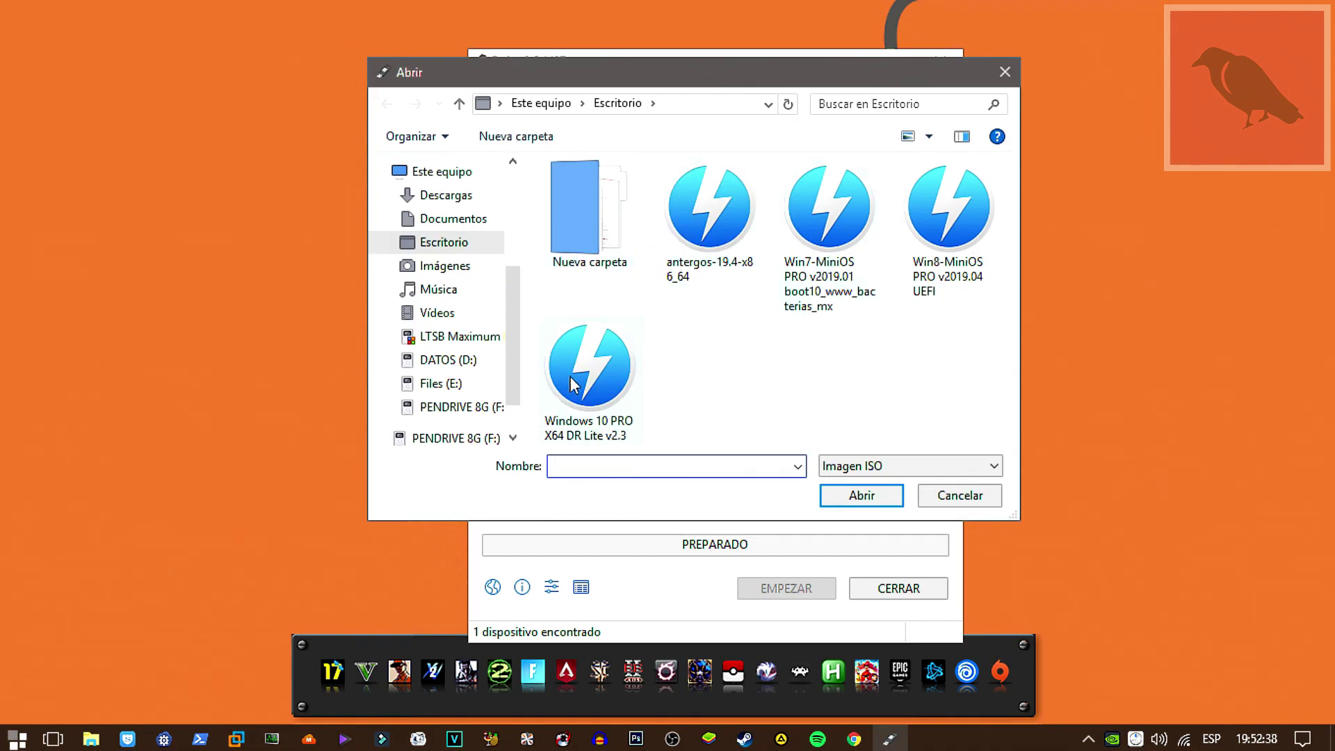
click(445, 383)
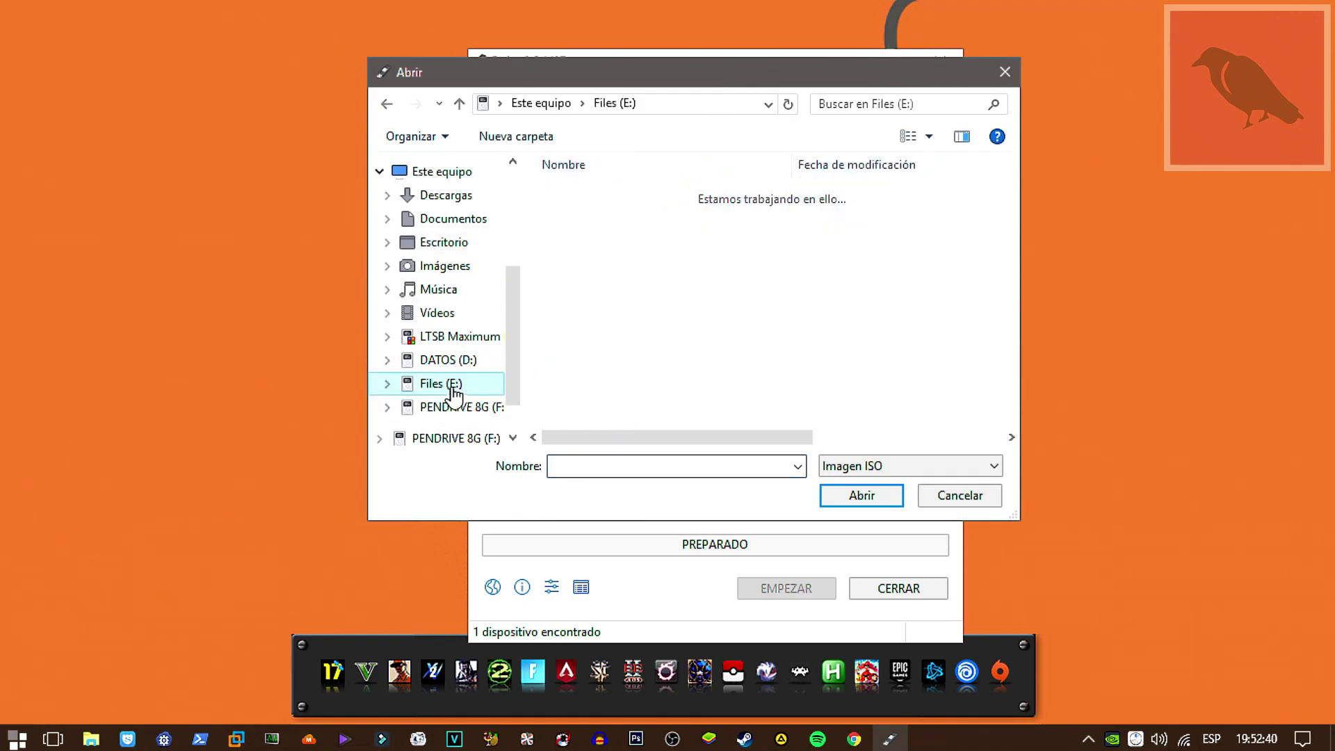
double_click(645, 240)
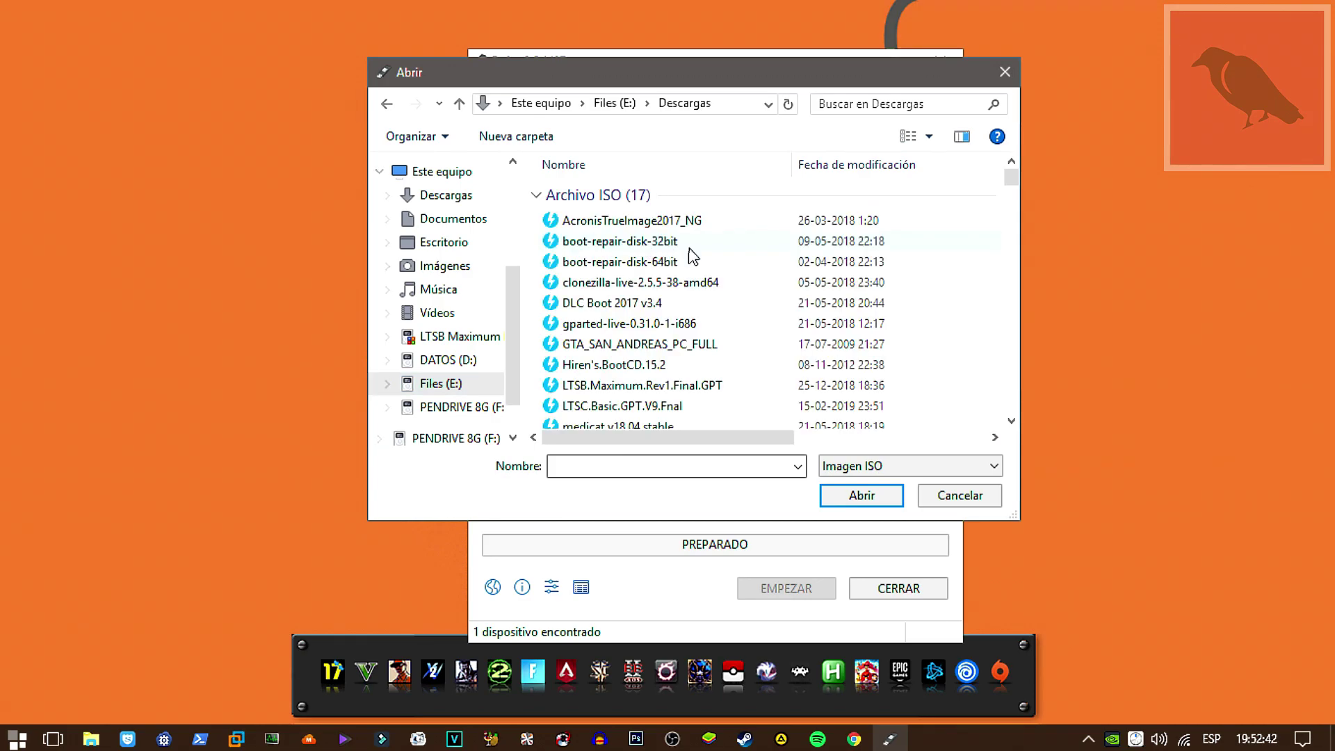
scroll(725, 363, down, 2)
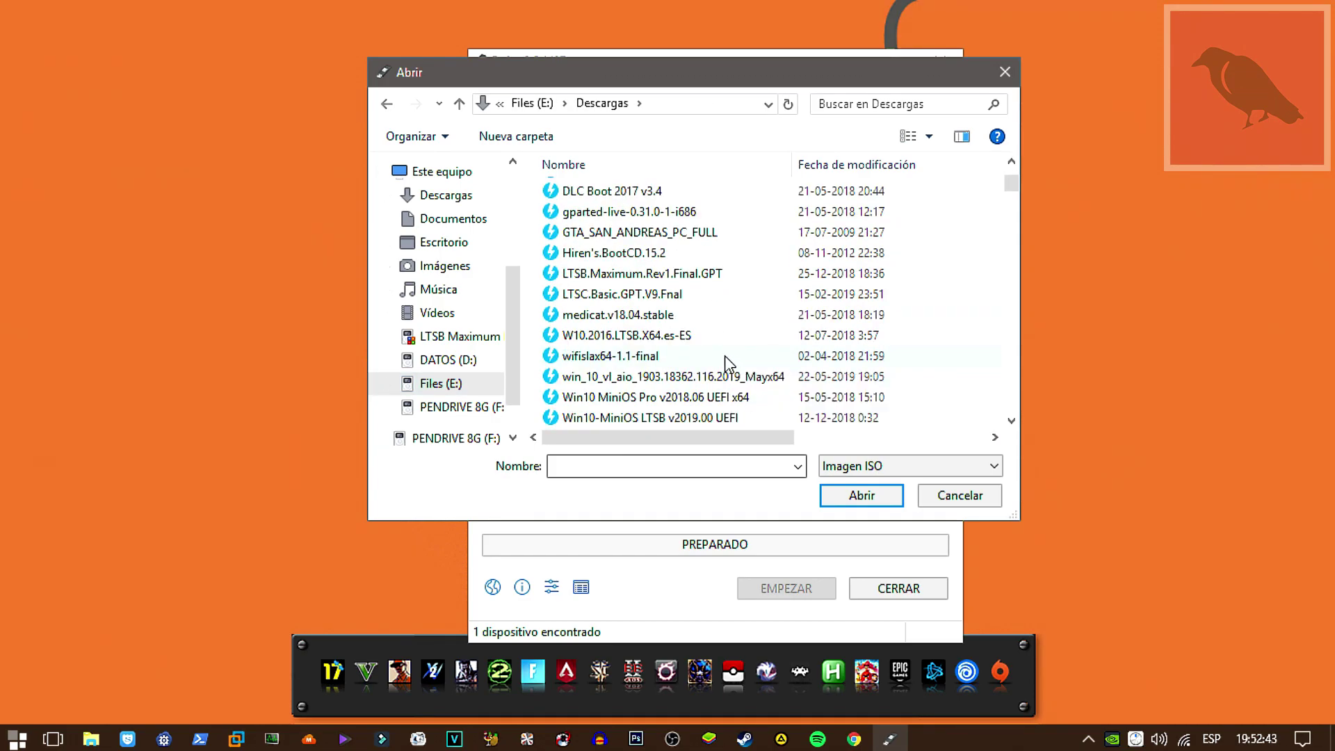
click(685, 376)
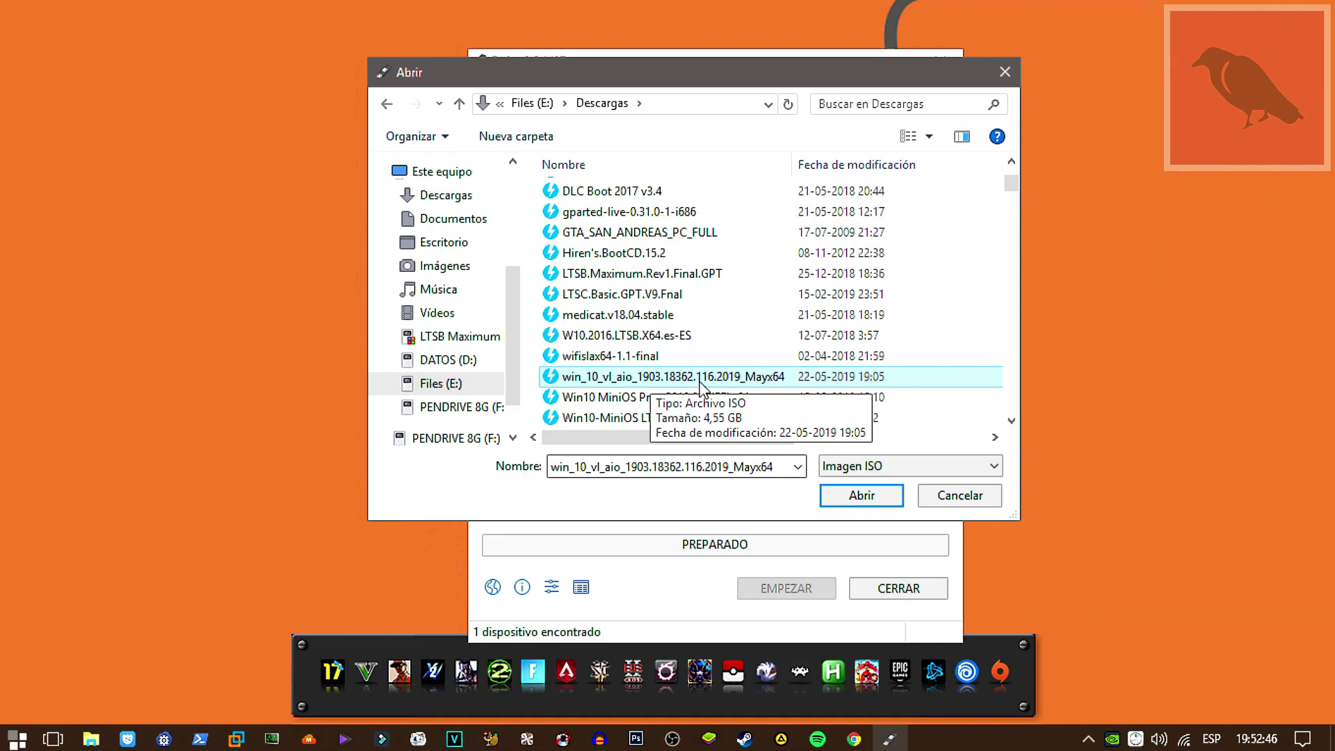
click(884, 497)
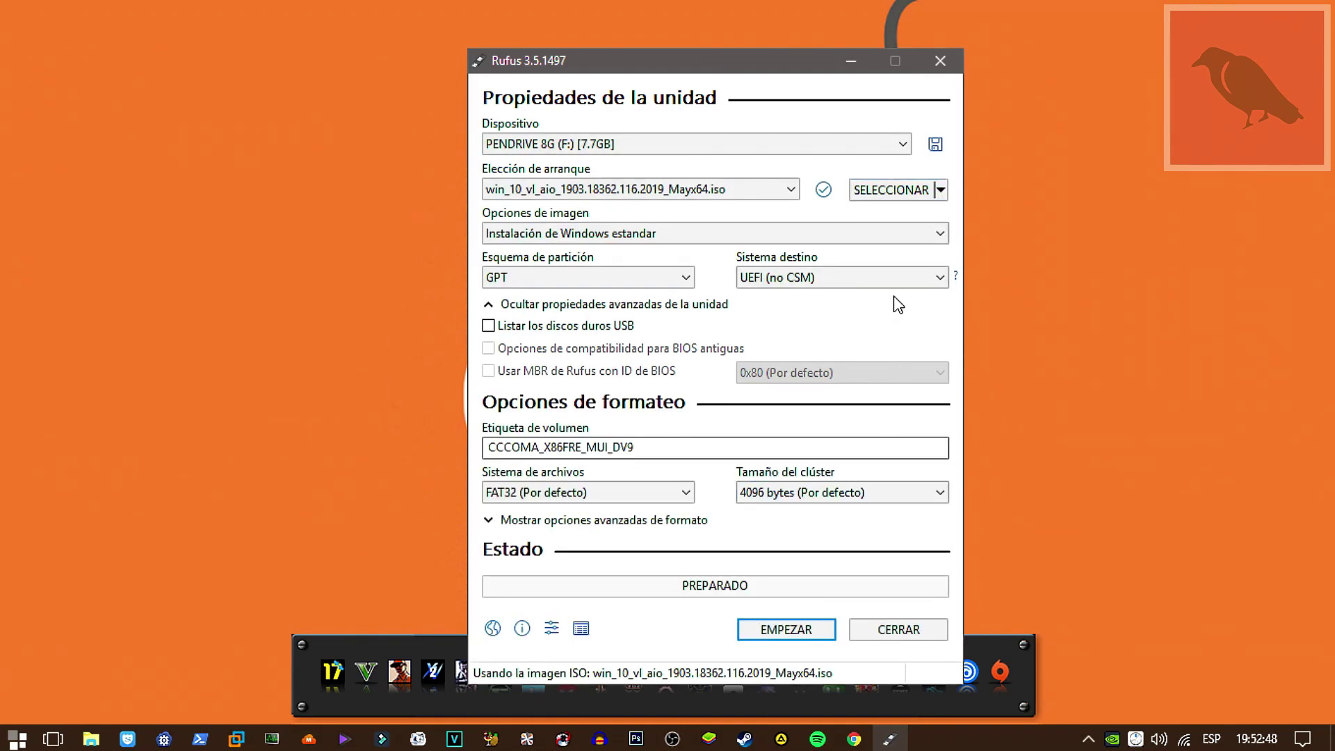
- Set the partition scheme to MBR with BIOS (o UEFI-CSM) as the target system
click(685, 280)
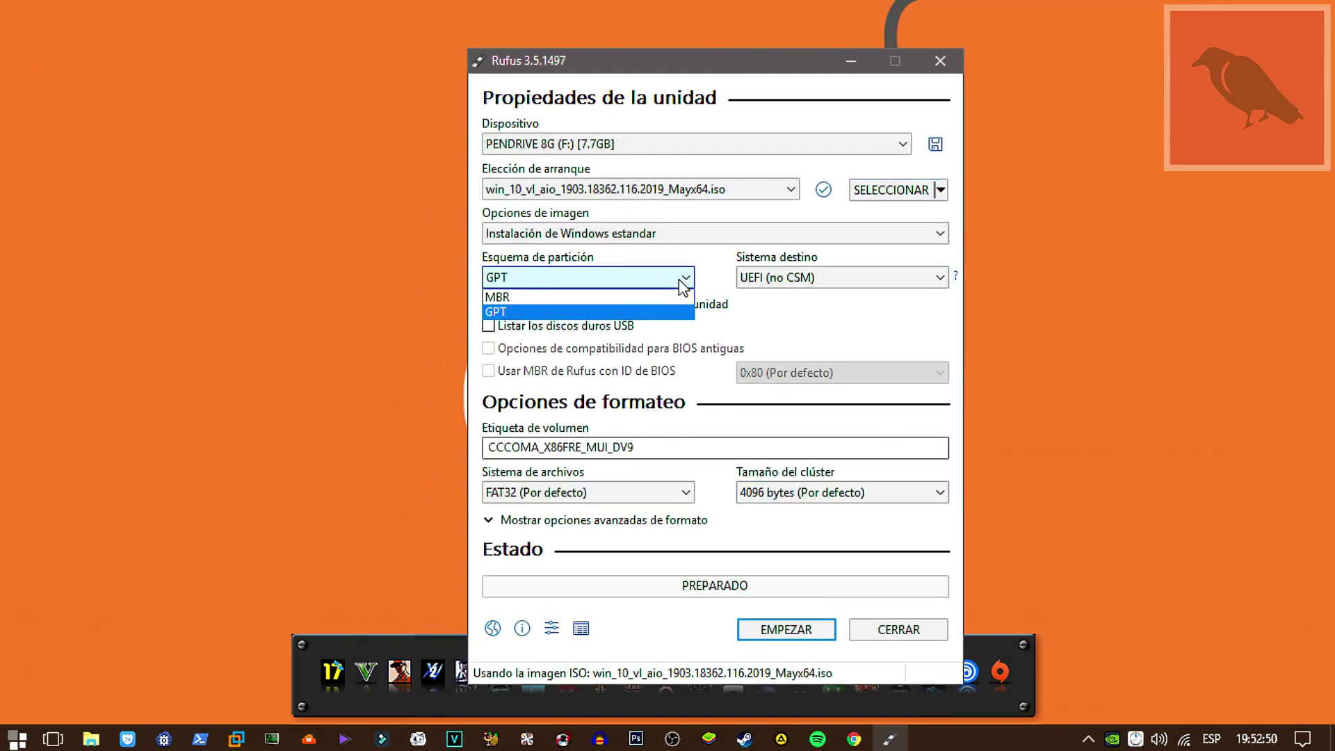
click(523, 290)
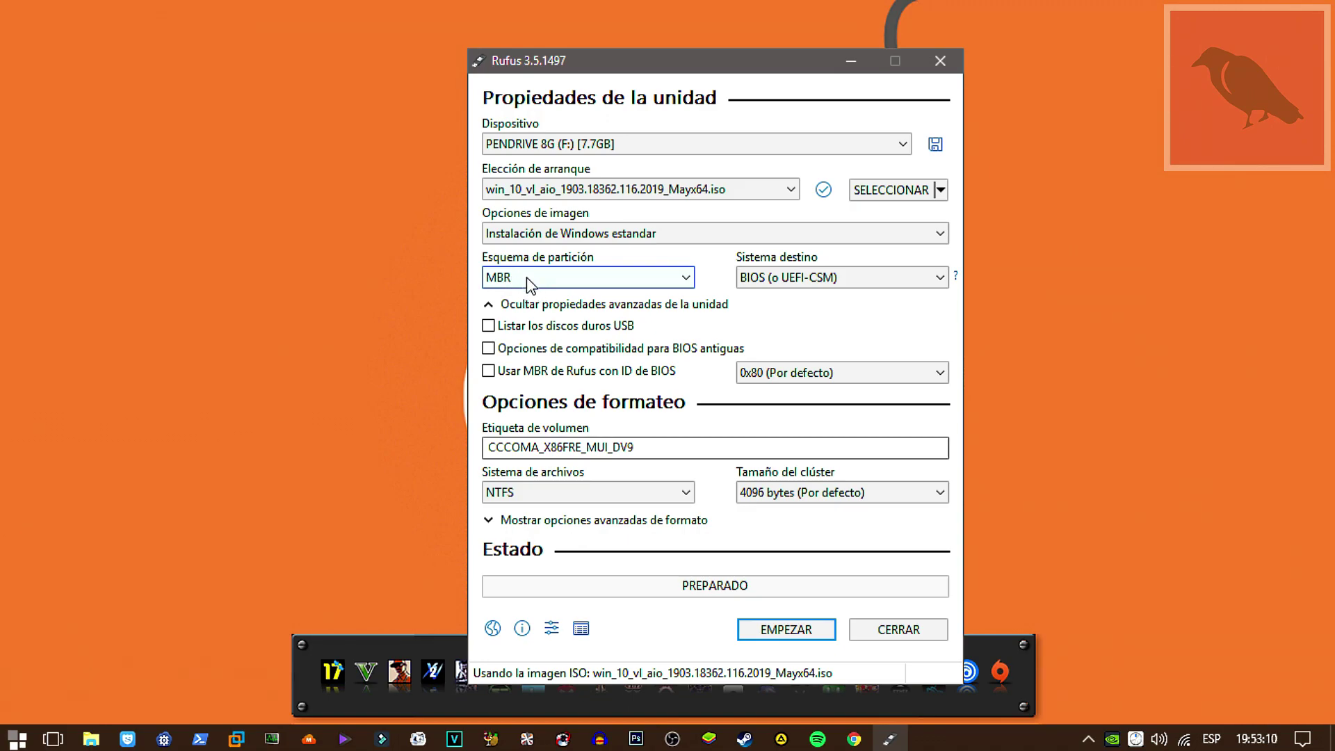
click(784, 281)
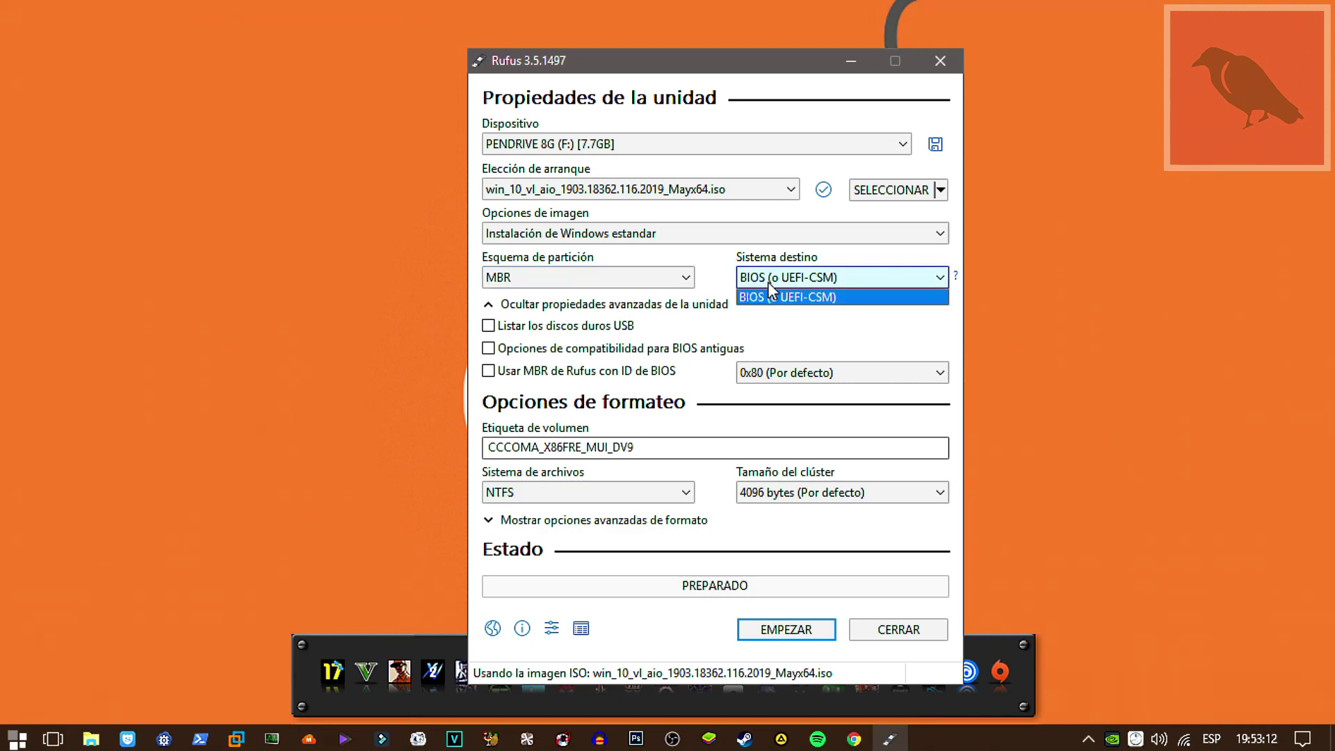
click(791, 293)
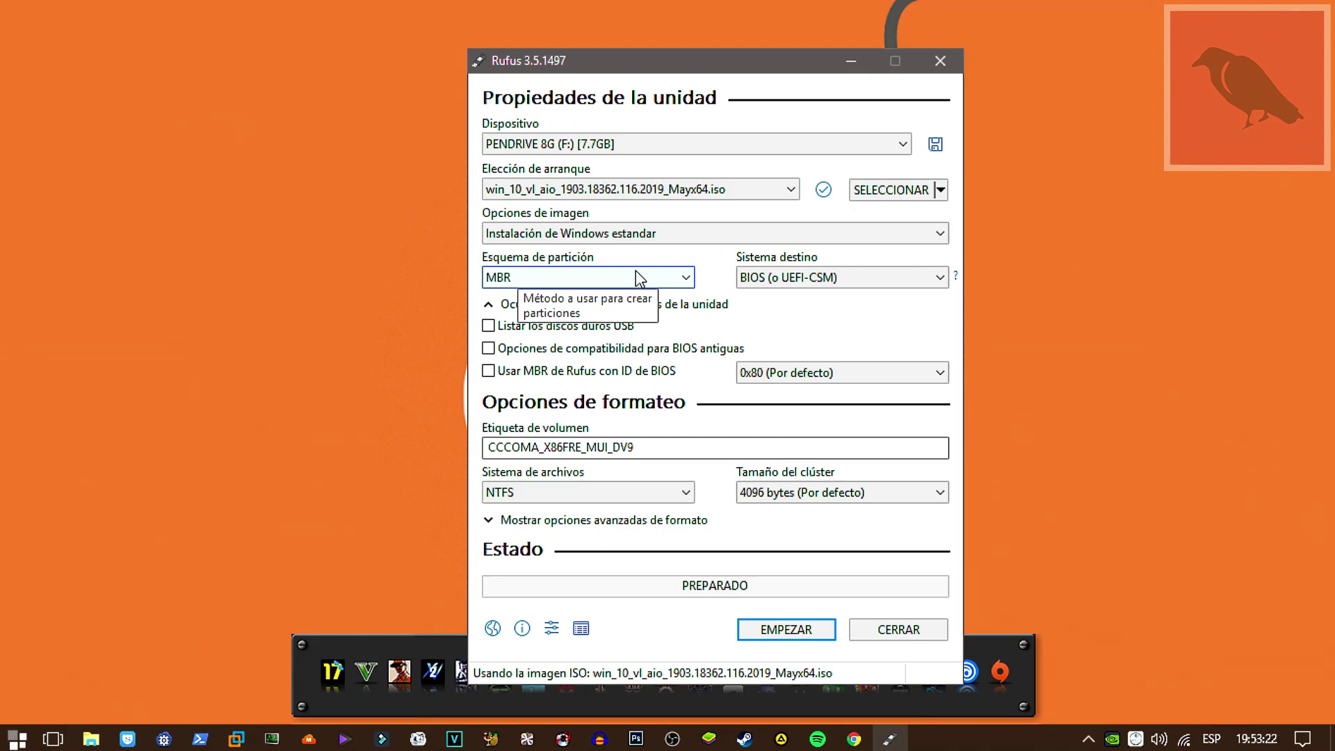
- Set the partition scheme to GPT with UEFI (no CSM) as the target system
click(634, 282)
click(504, 304)
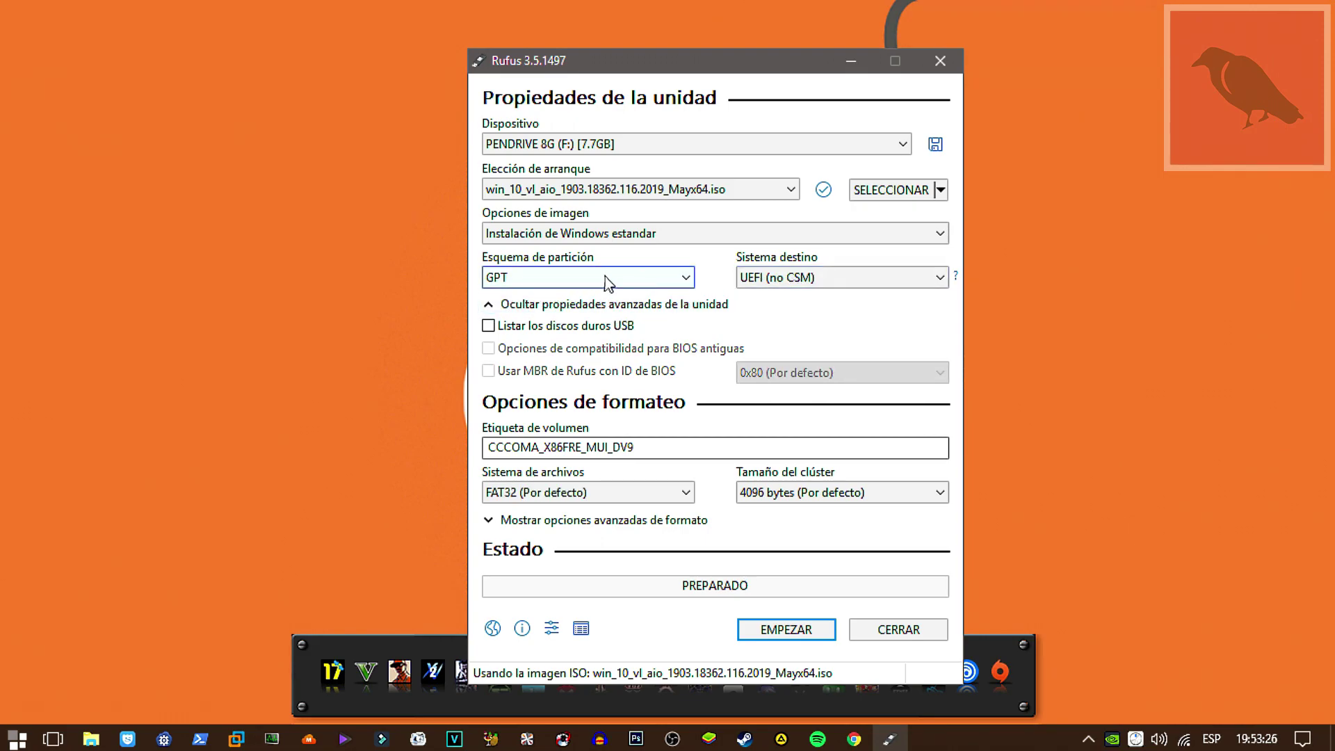
click(776, 277)
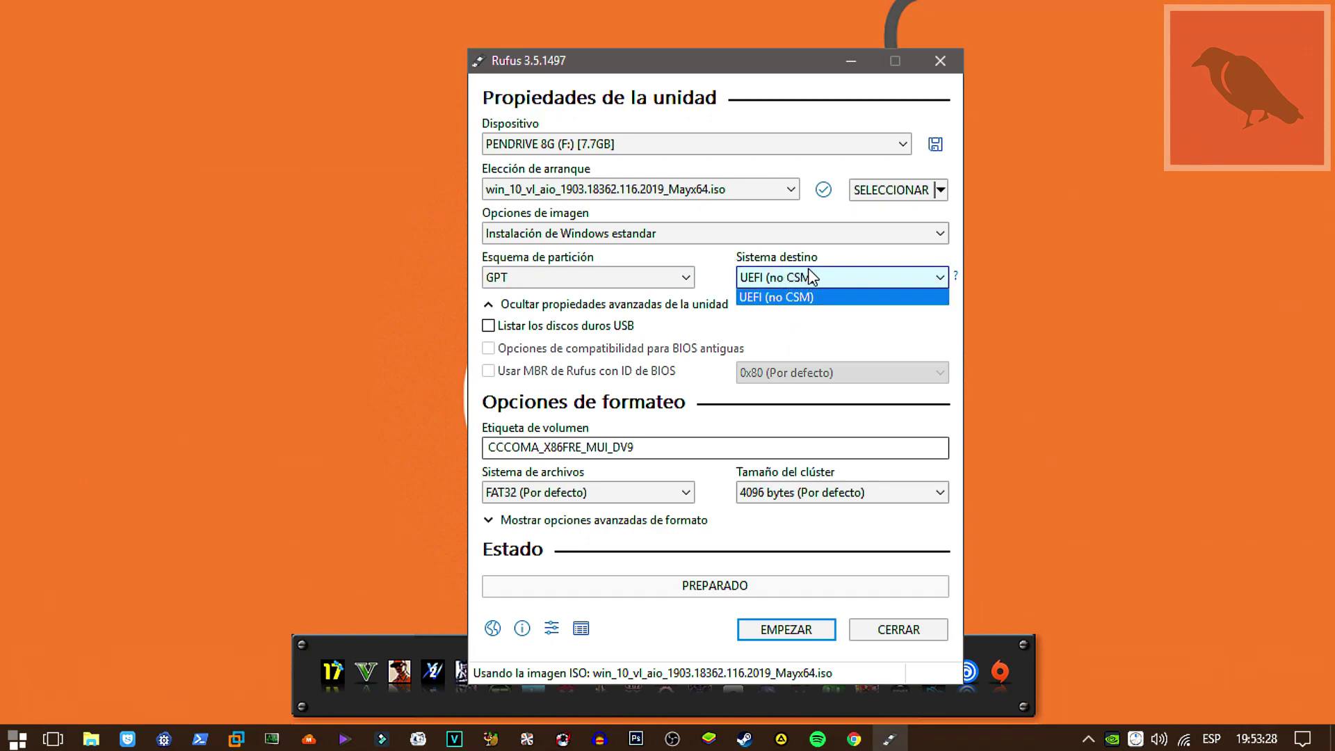
click(771, 285)
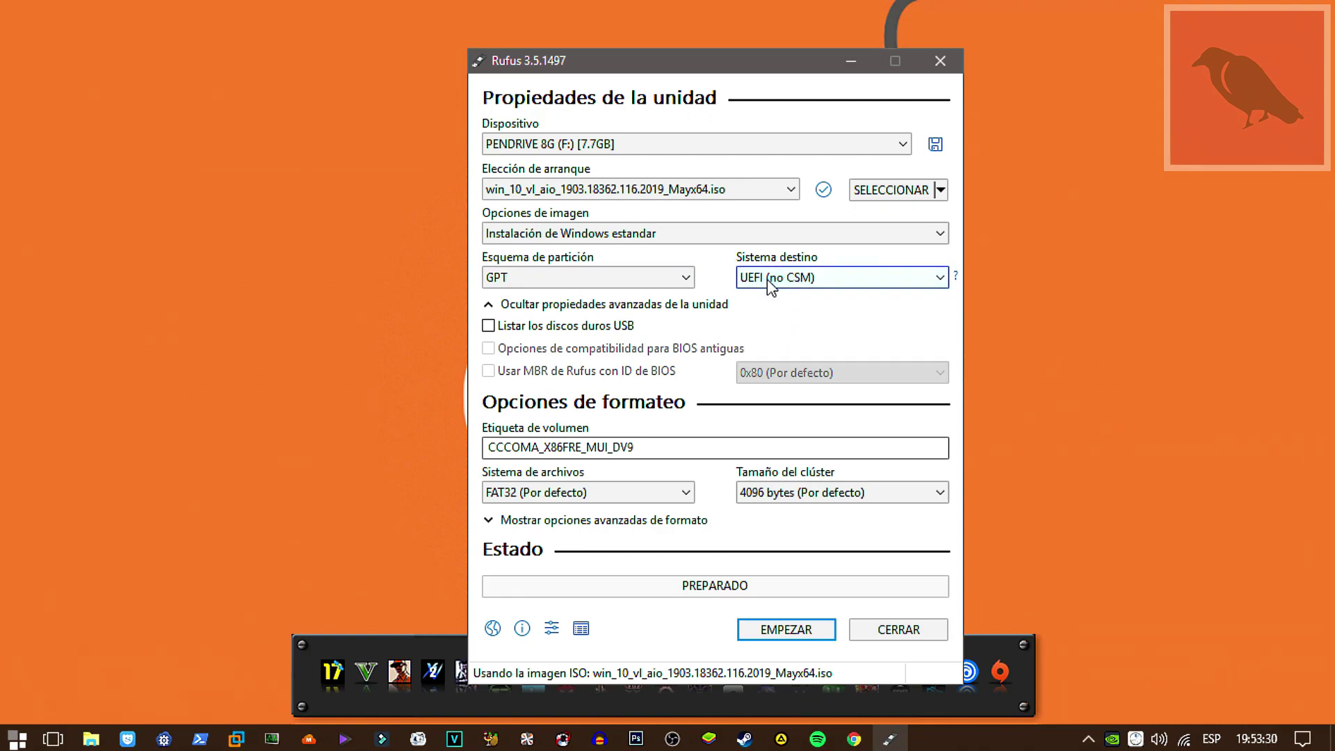
- Set the partition scheme to MBR and start writing the pendrive, accepting that all its data will be erased
click(639, 278)
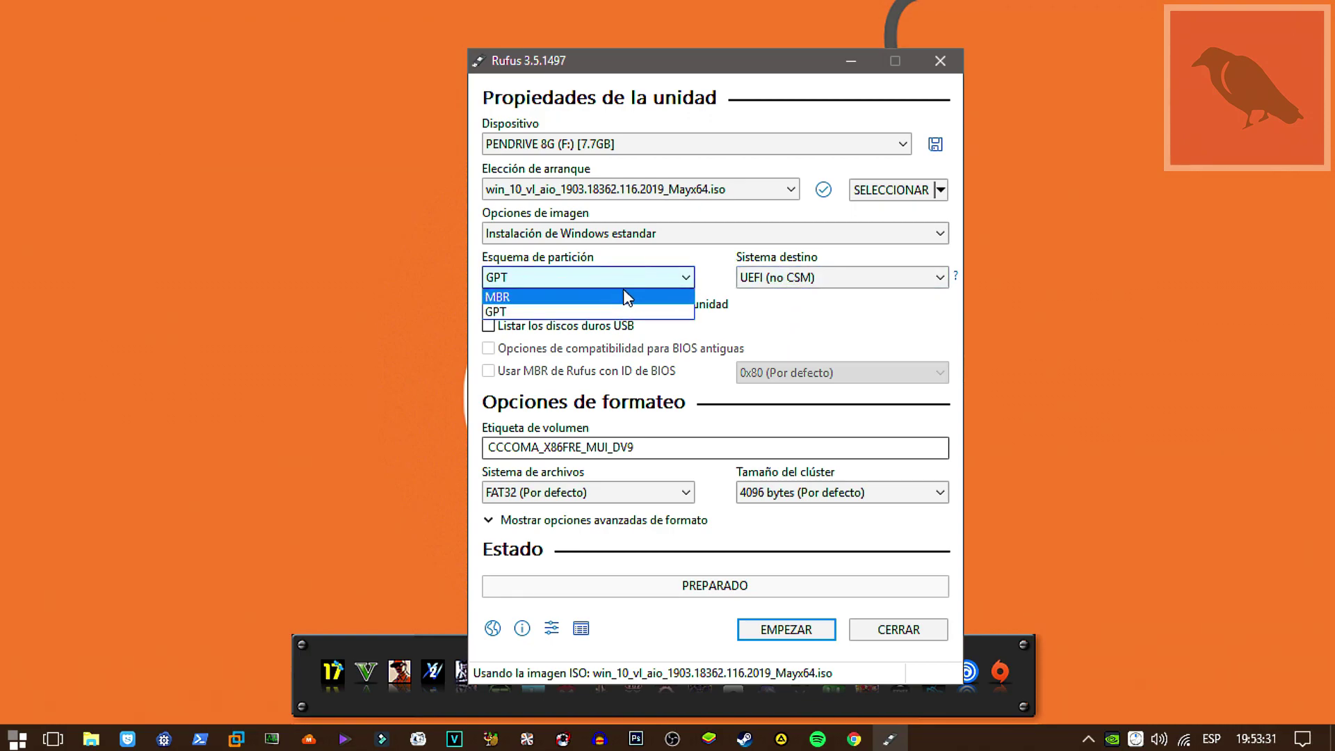
click(509, 297)
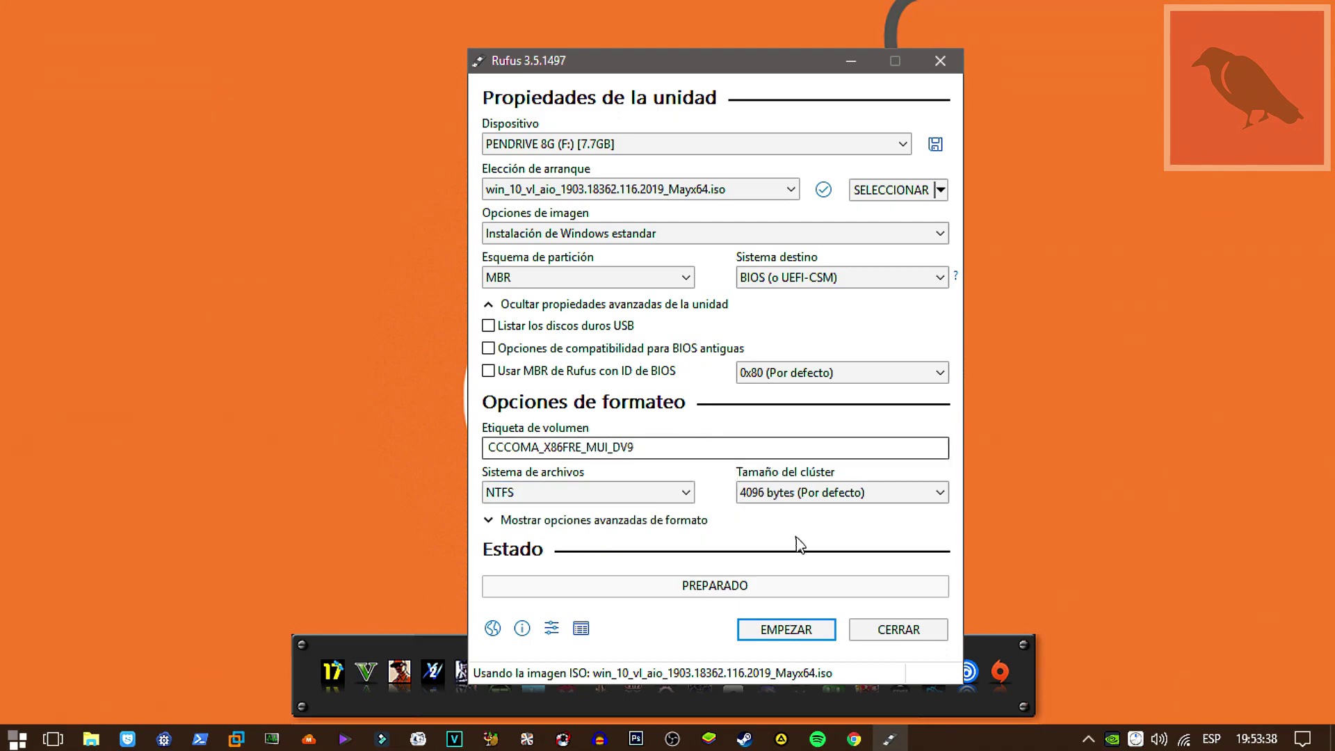
click(784, 633)
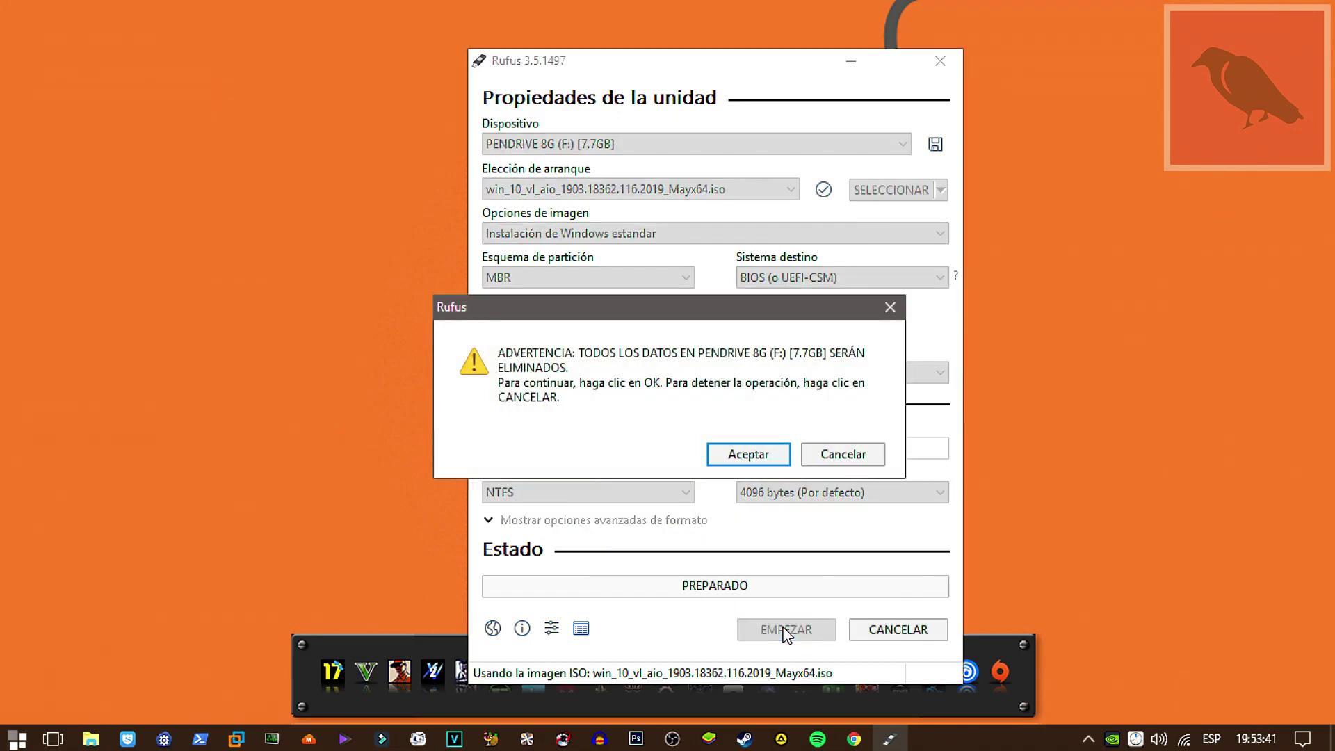
click(768, 458)
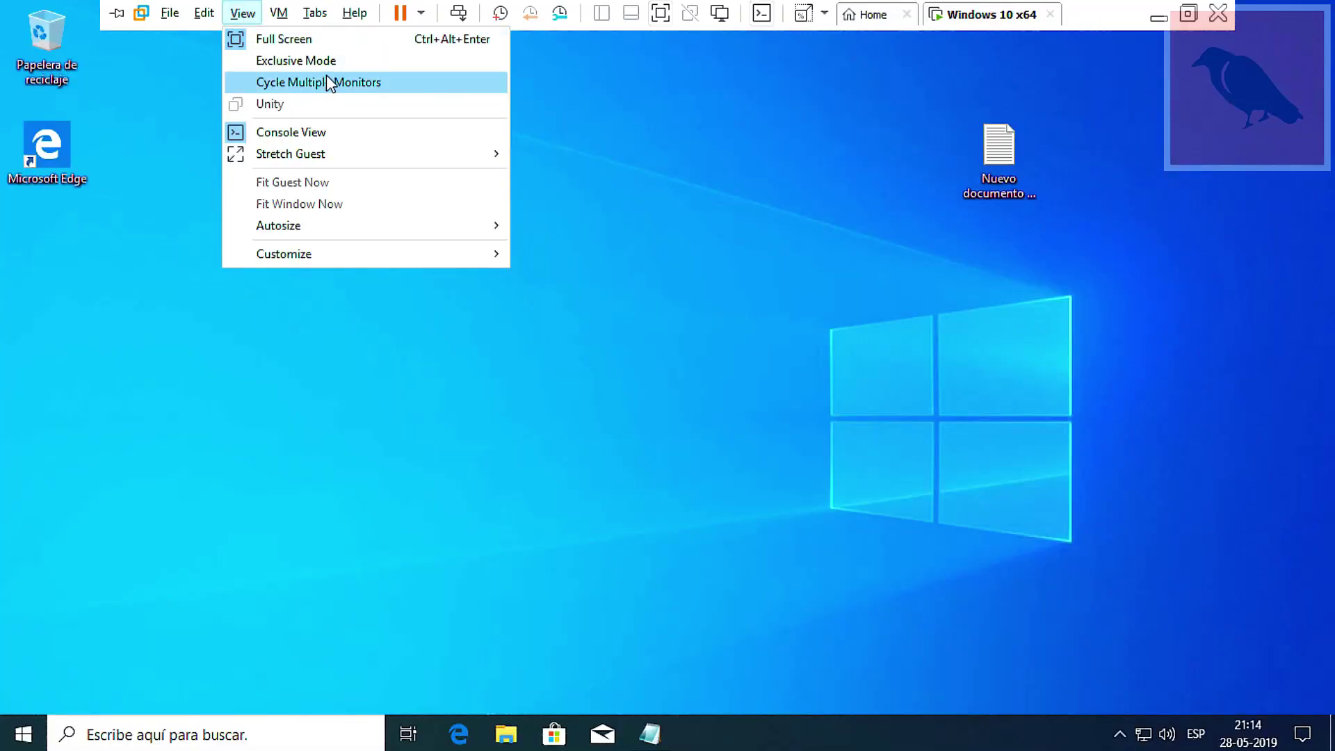
- In the Windows 10 x64 virtual machine, copy the command diskmgmt.msc from the desktop text document and minimize Notepad
click(331, 82)
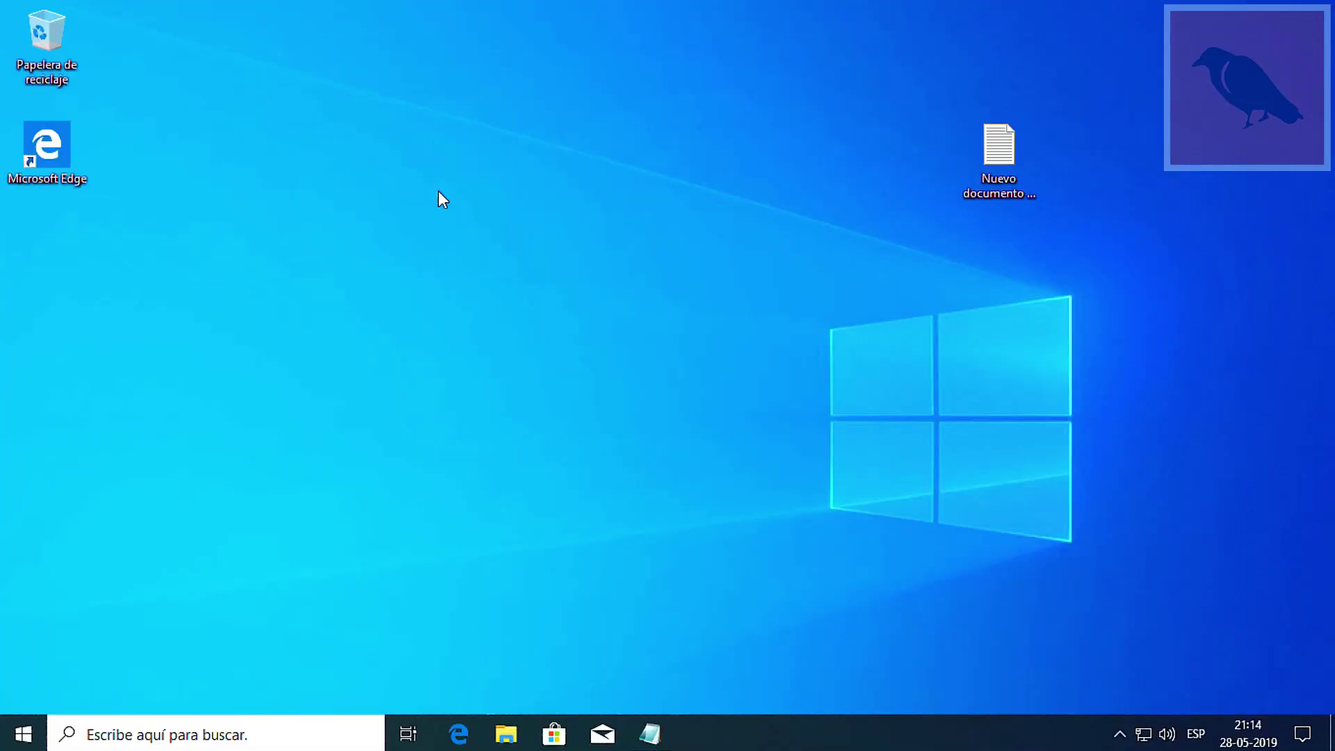
double_click(1004, 181)
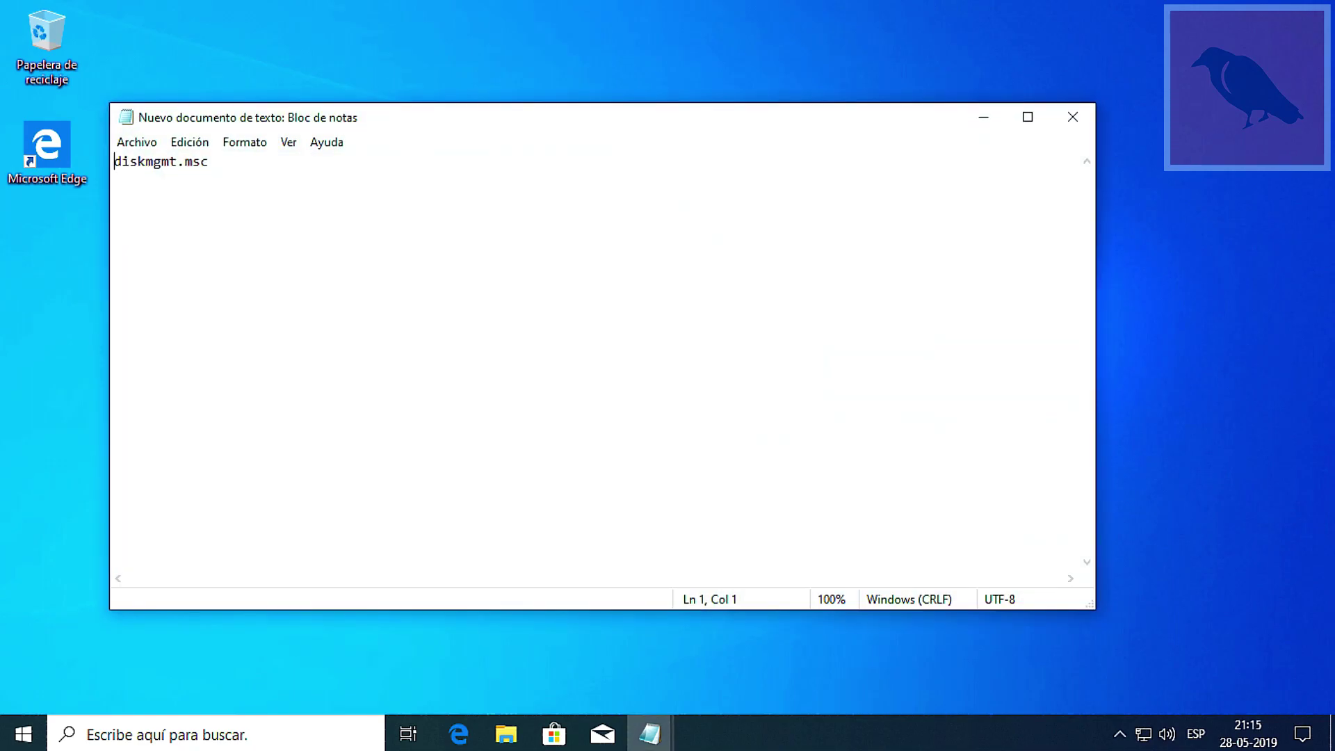
drag(209, 162, 114, 162)
right_click(118, 166)
click(179, 224)
click(978, 123)
click(649, 735)
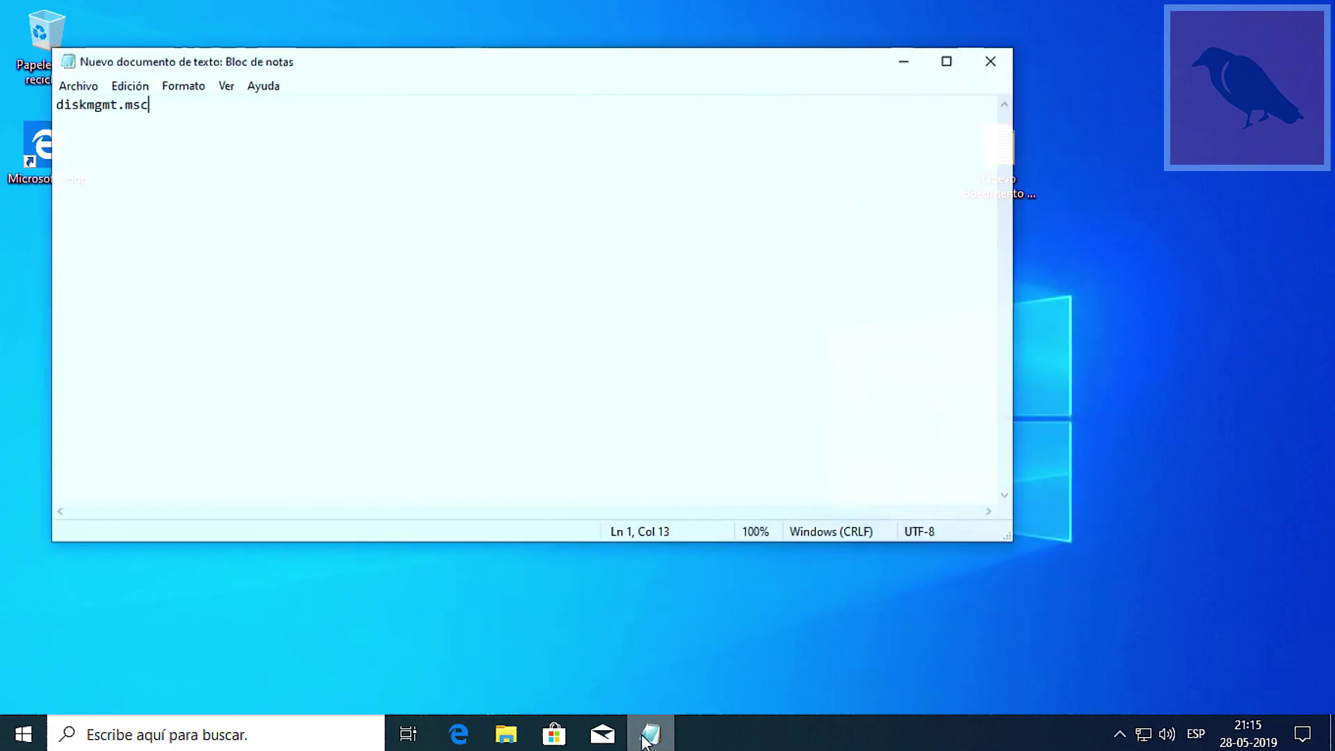
click(648, 736)
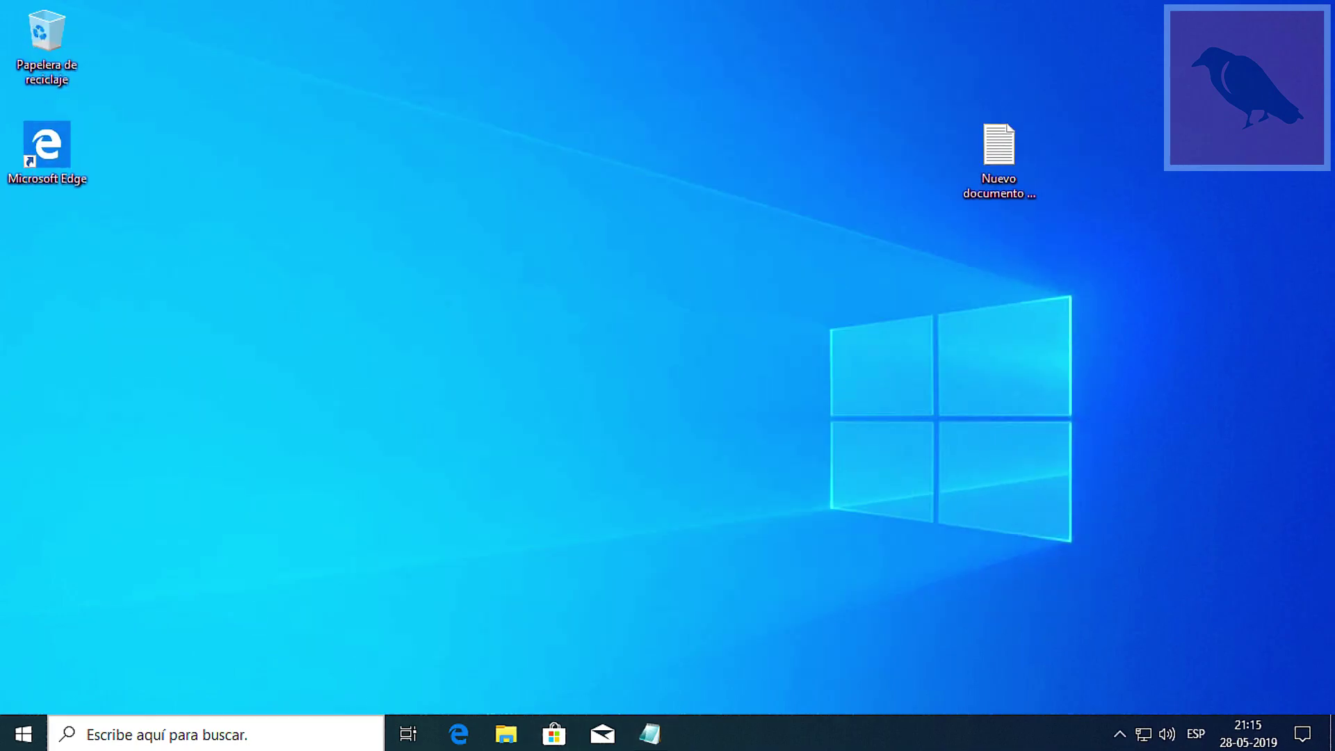
- Paste diskmgmt.msc into the Windows search, open Administración de discos and maximize its window
click(197, 737)
right_click(197, 738)
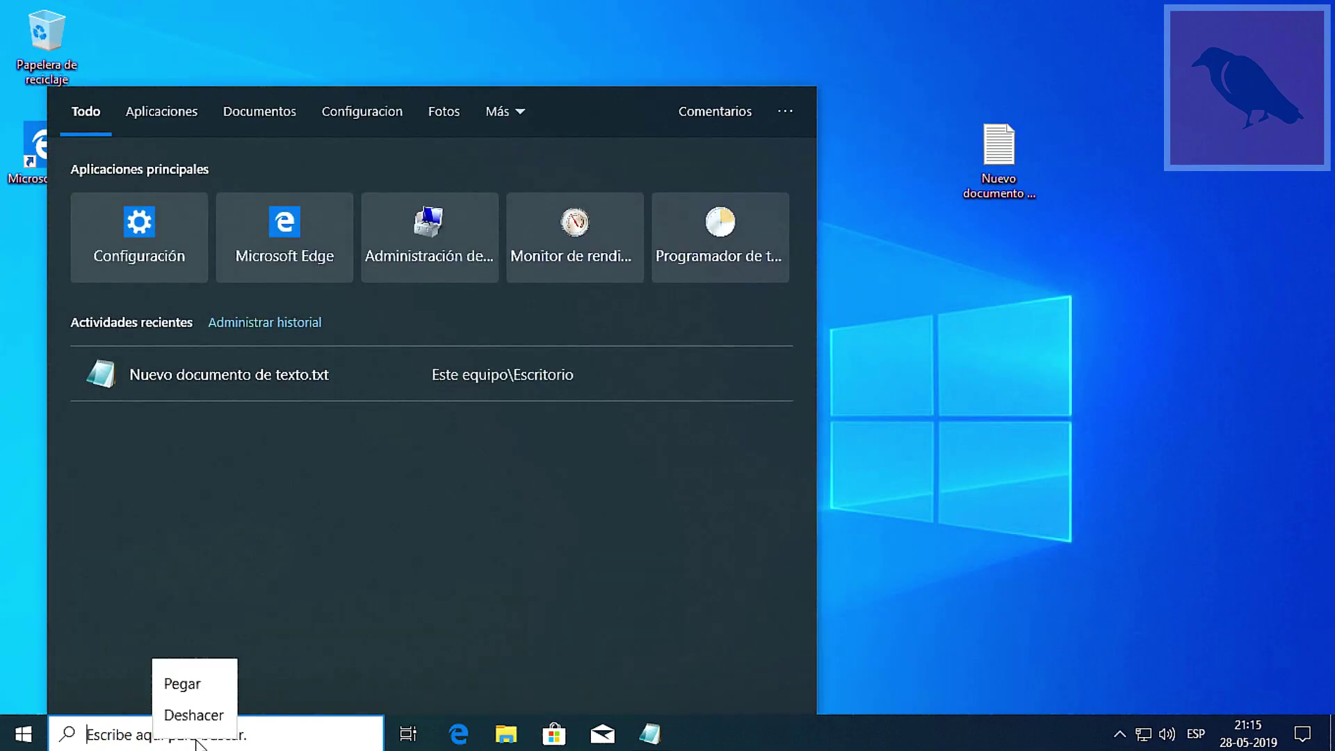
click(182, 685)
click(235, 200)
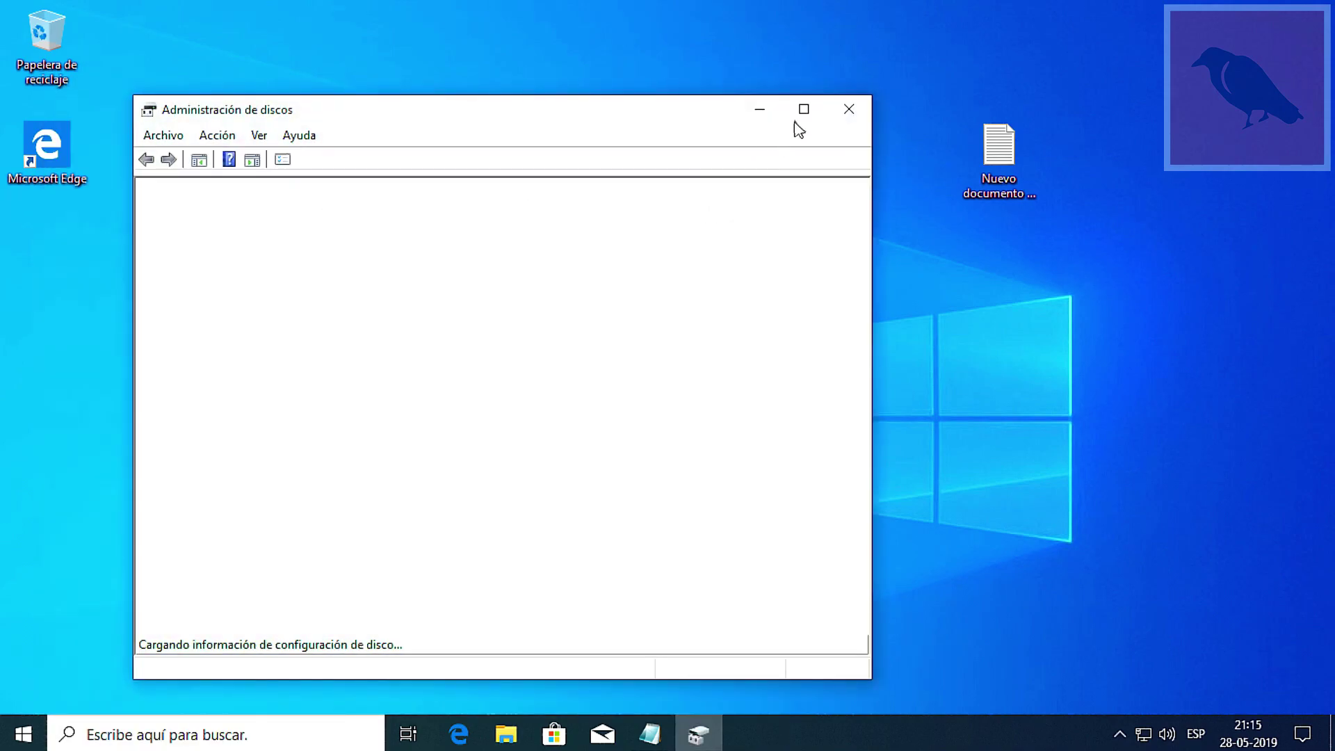
click(804, 109)
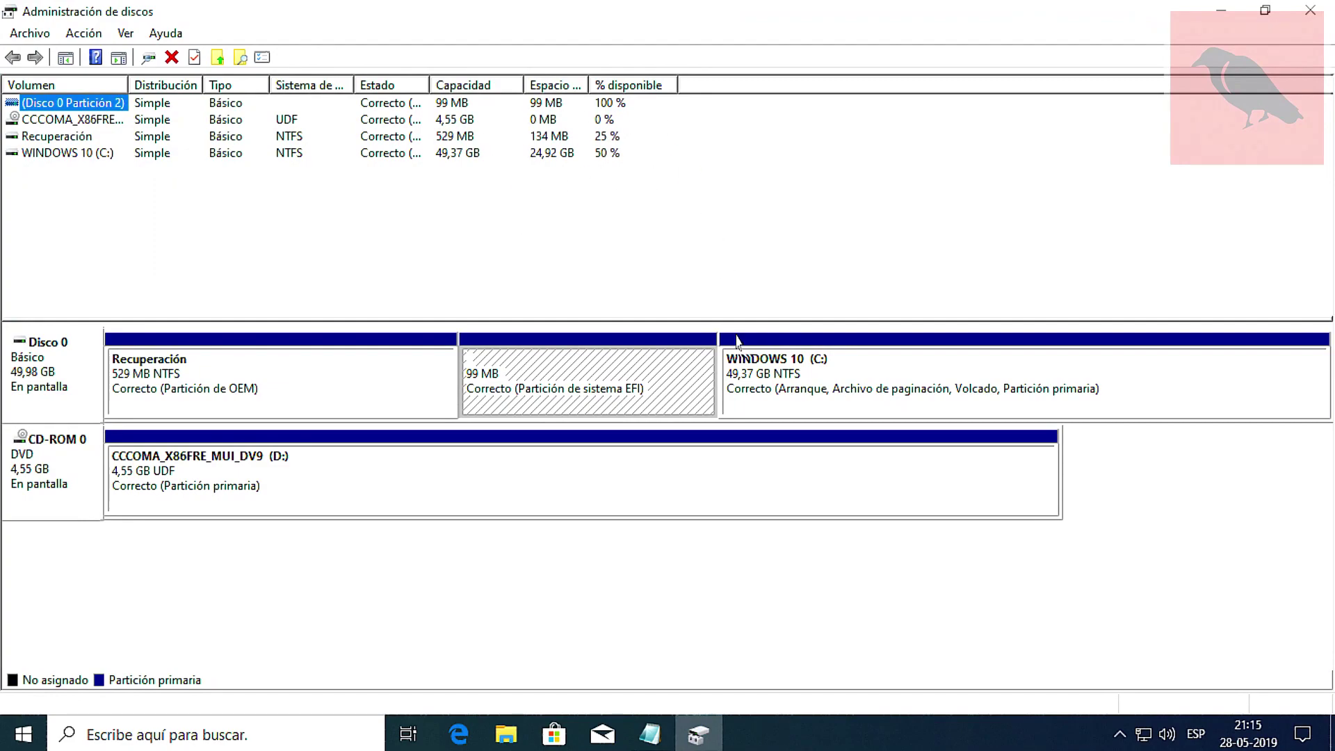
- Check the drives under Este equipo in File Explorer, close it and return to Administración de discos
click(1221, 11)
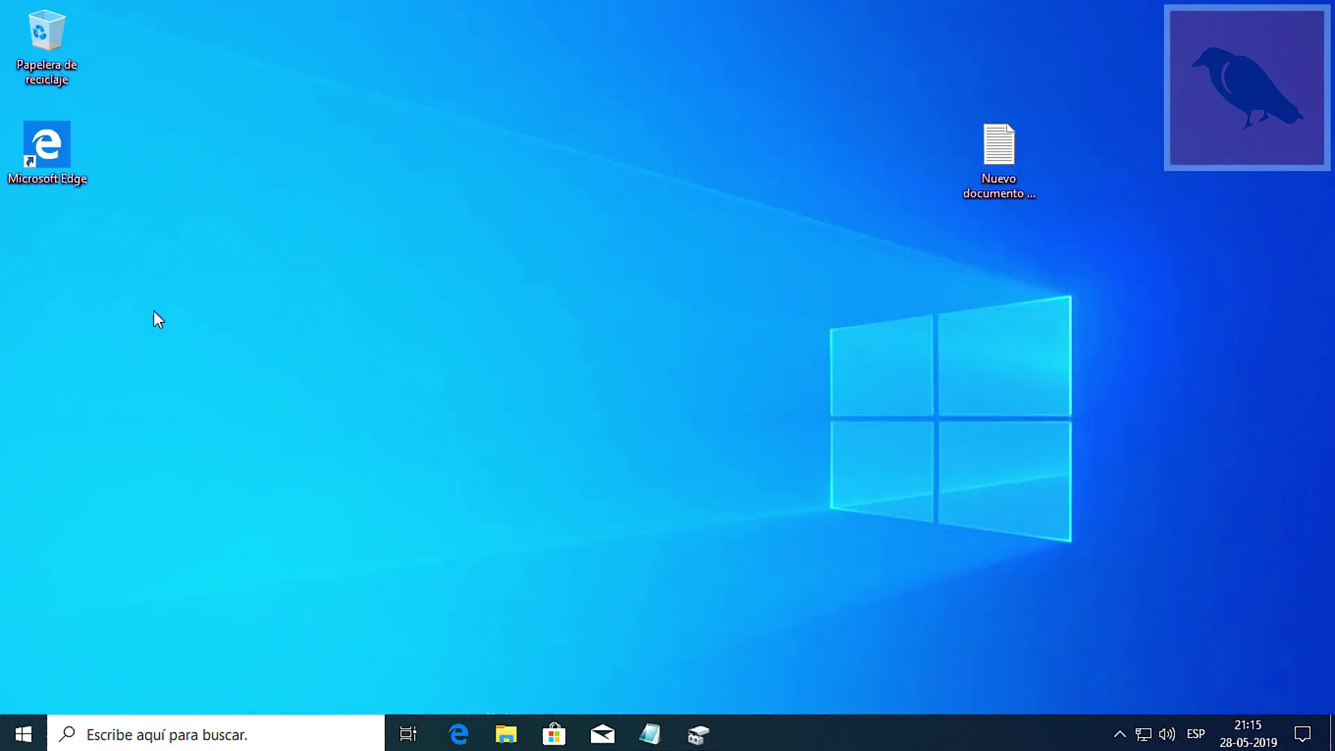
click(506, 734)
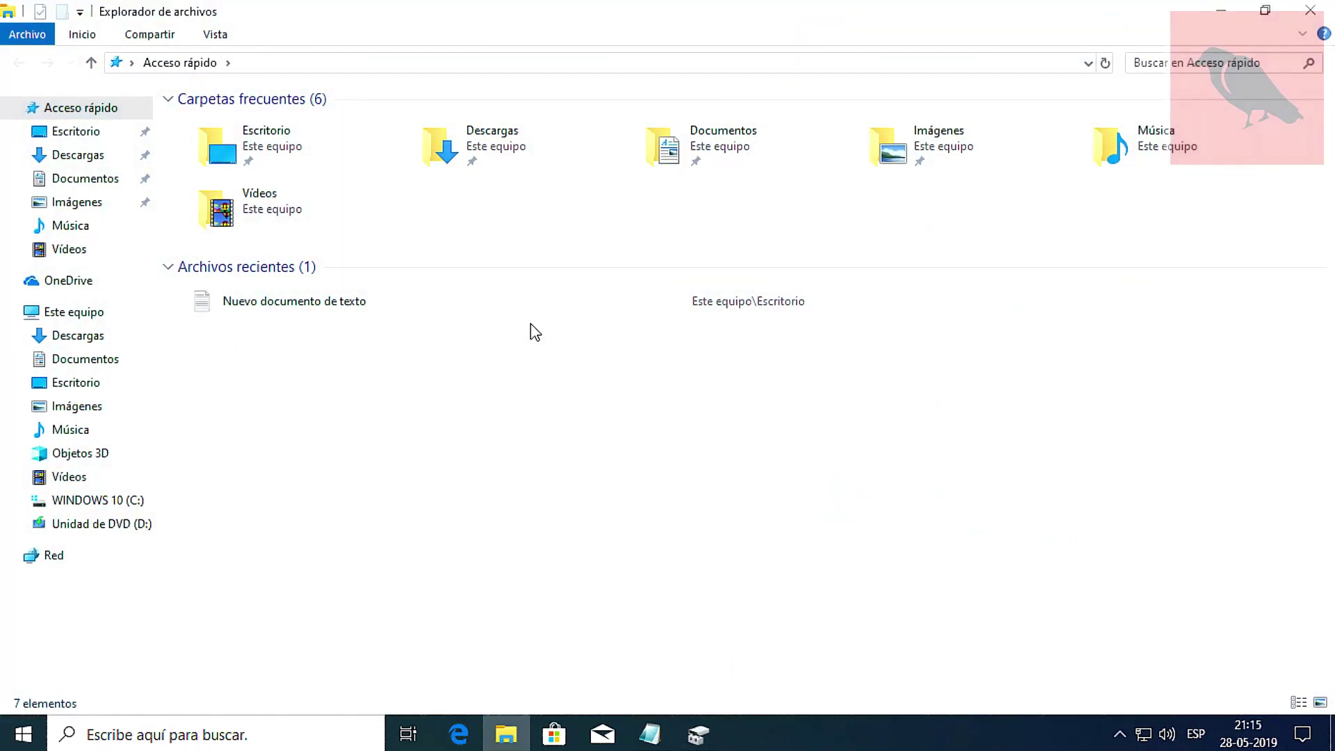
click(73, 314)
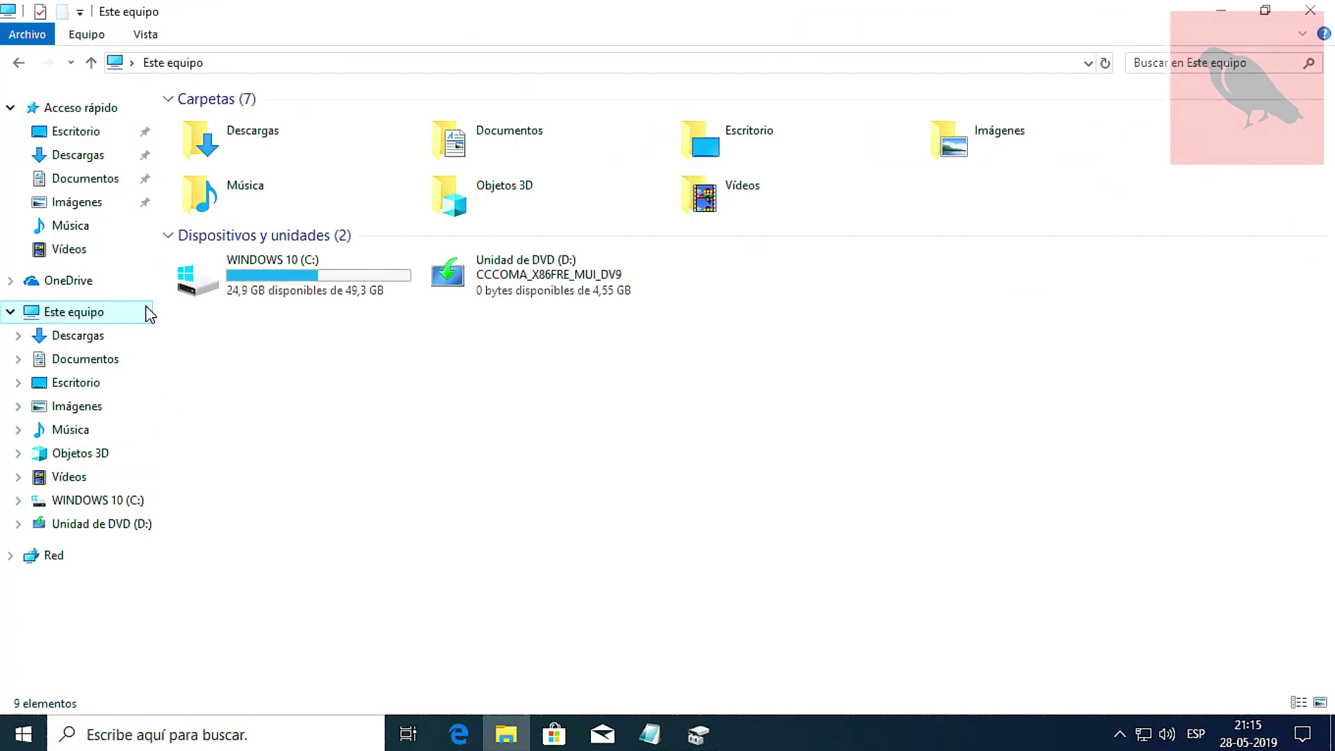
mouse_move(267, 293)
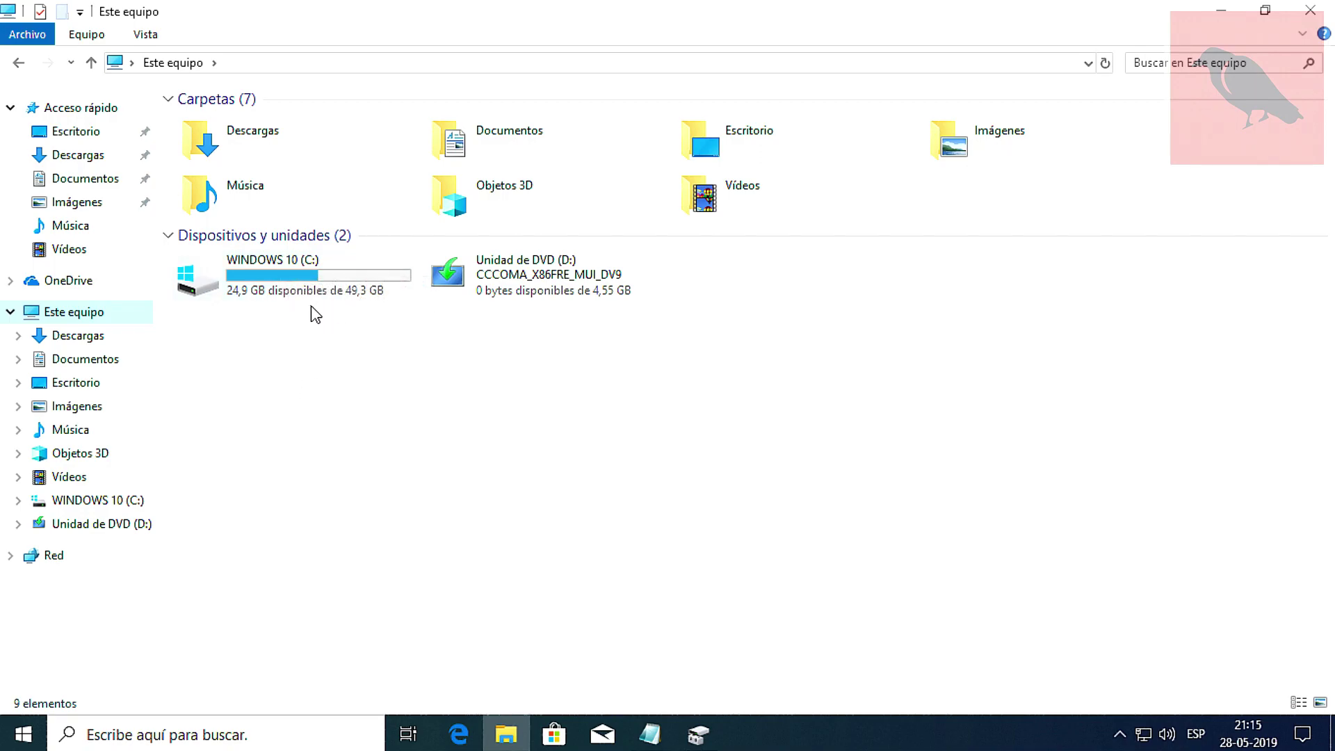
mouse_move(331, 289)
click(1310, 10)
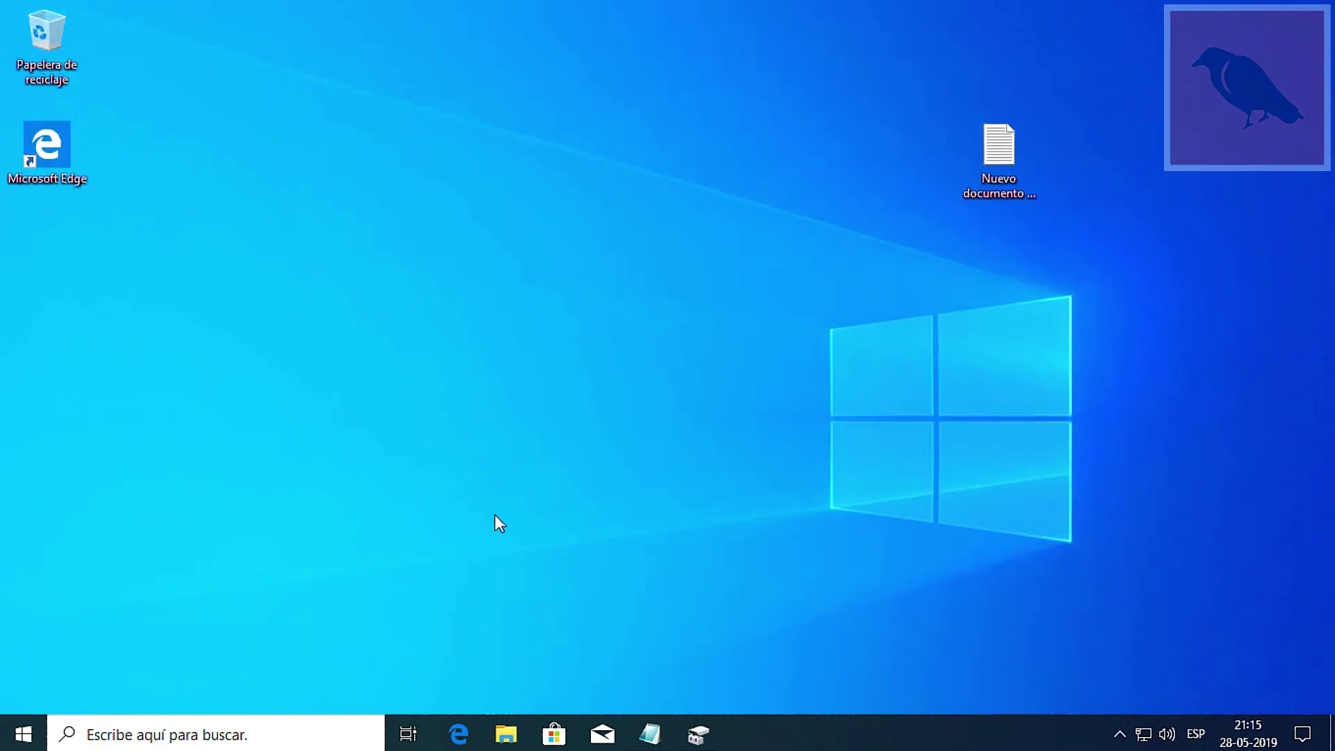
click(698, 734)
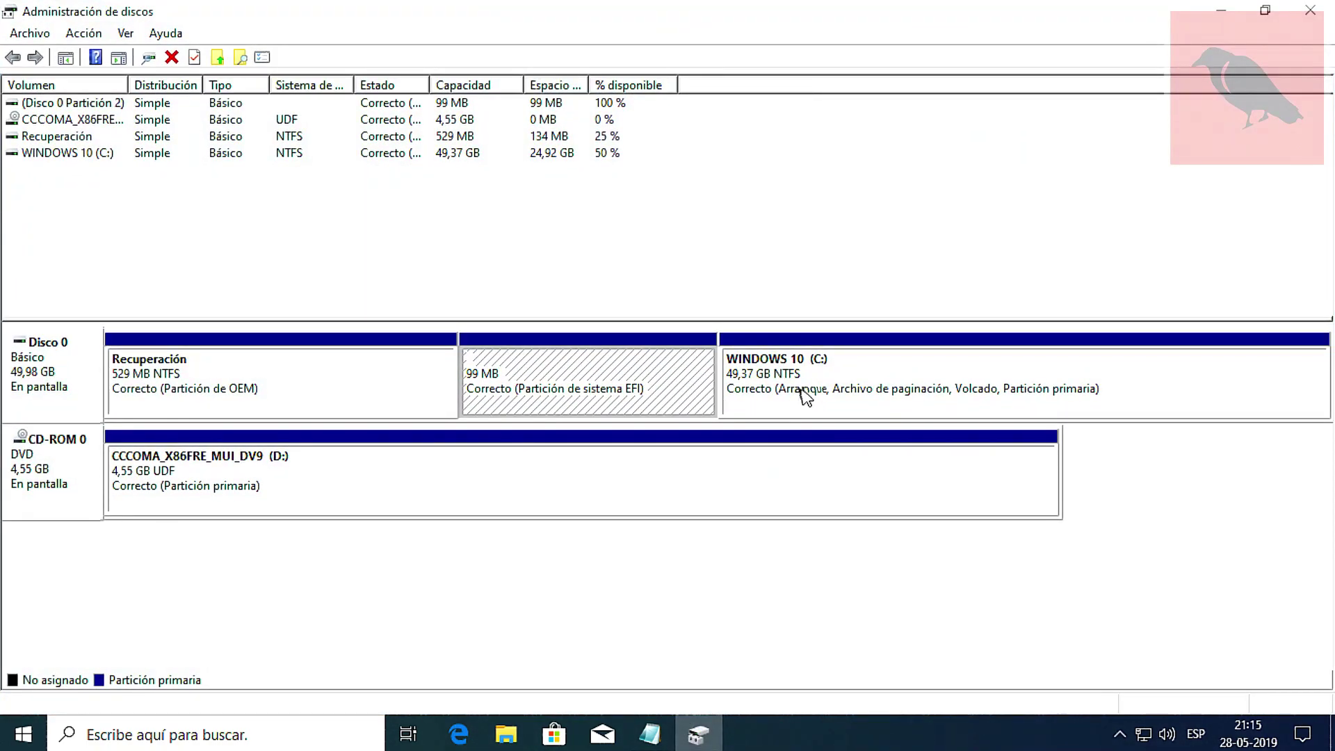
- Shrink the WINDOWS 10 (C:) volume to free 19,53 GB of unallocated space on Disco 0
click(768, 381)
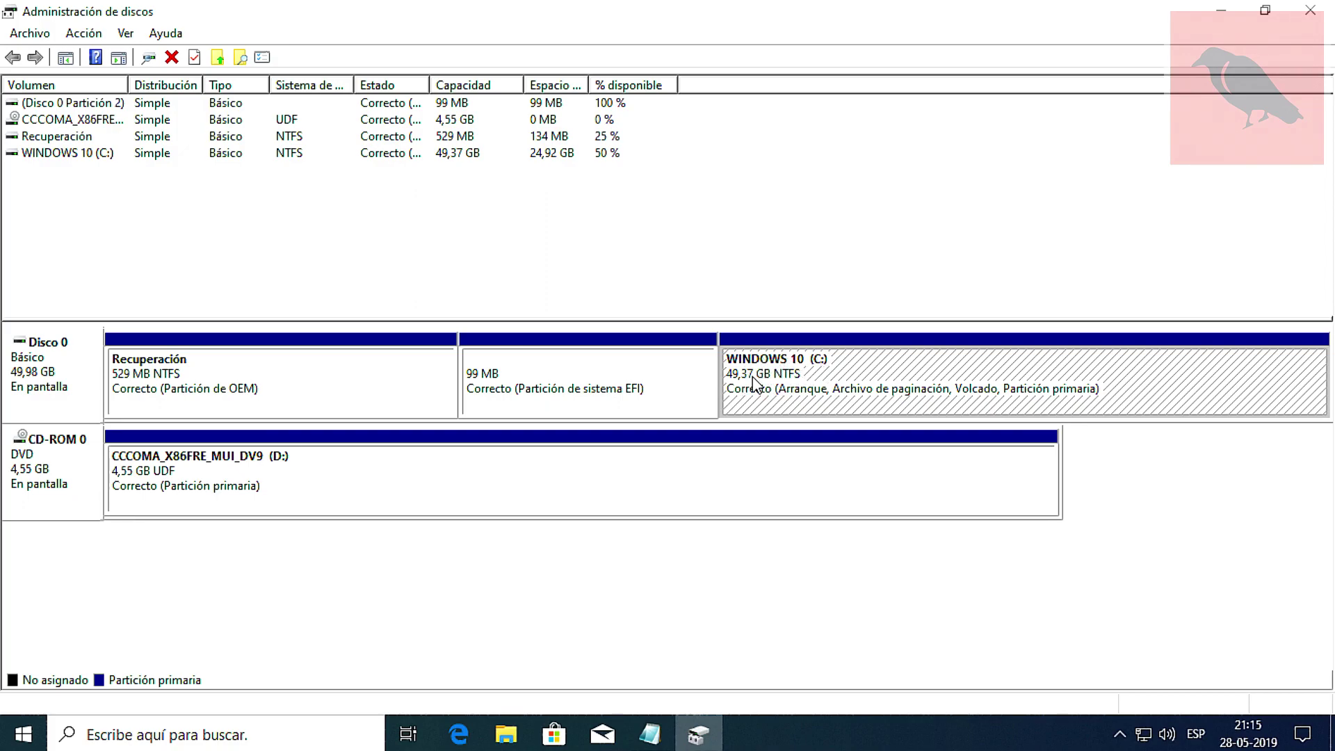
right_click(775, 372)
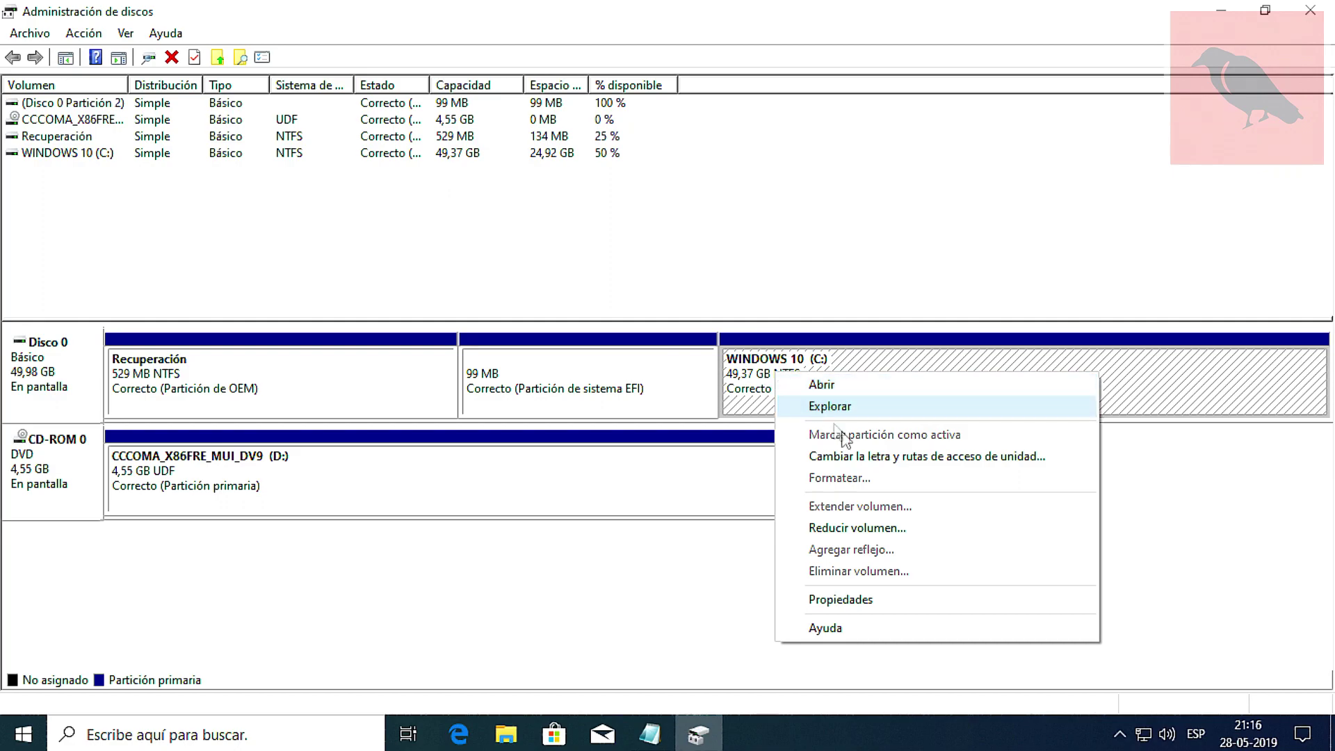
click(863, 530)
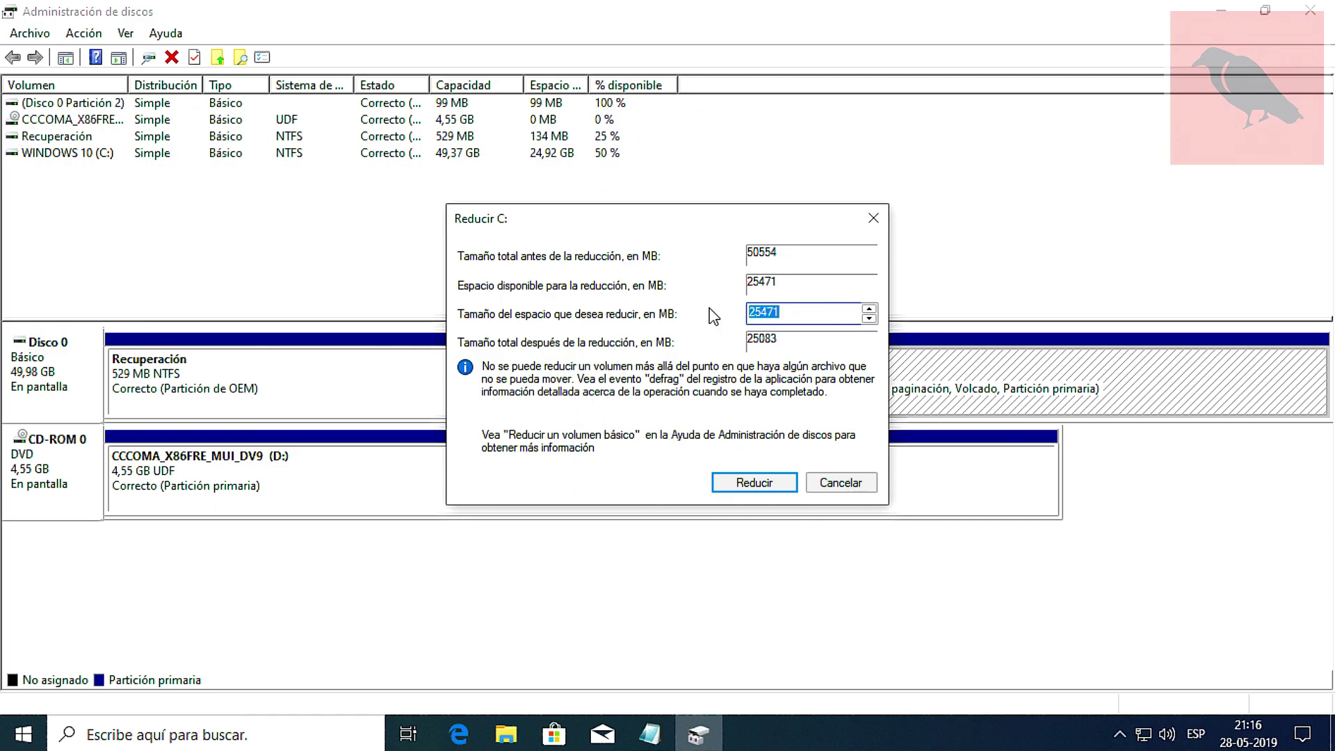
key(Down)
drag(776, 312, 710, 319)
text(2)
click(777, 489)
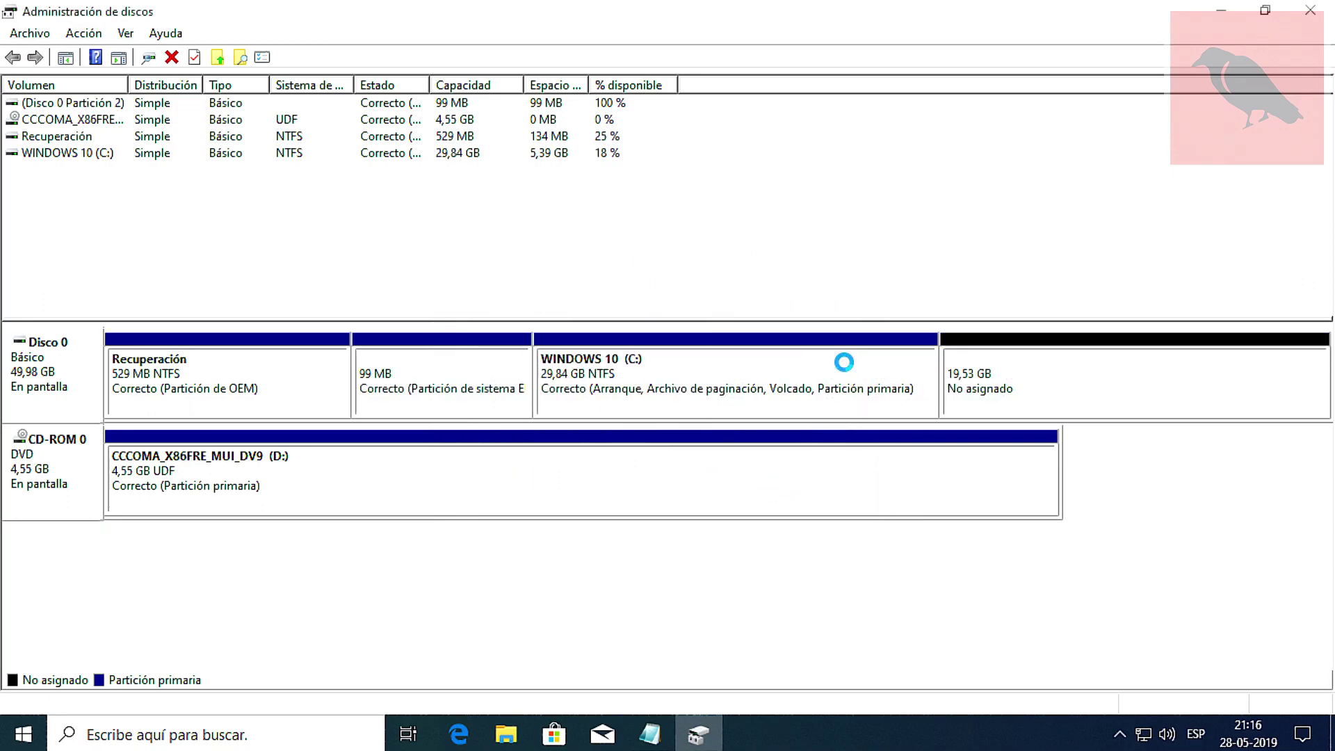
- Start a new simple volume in the unallocated space, keeping the 19999 MB maximum size and assigning drive letter E
click(1020, 387)
right_click(1108, 376)
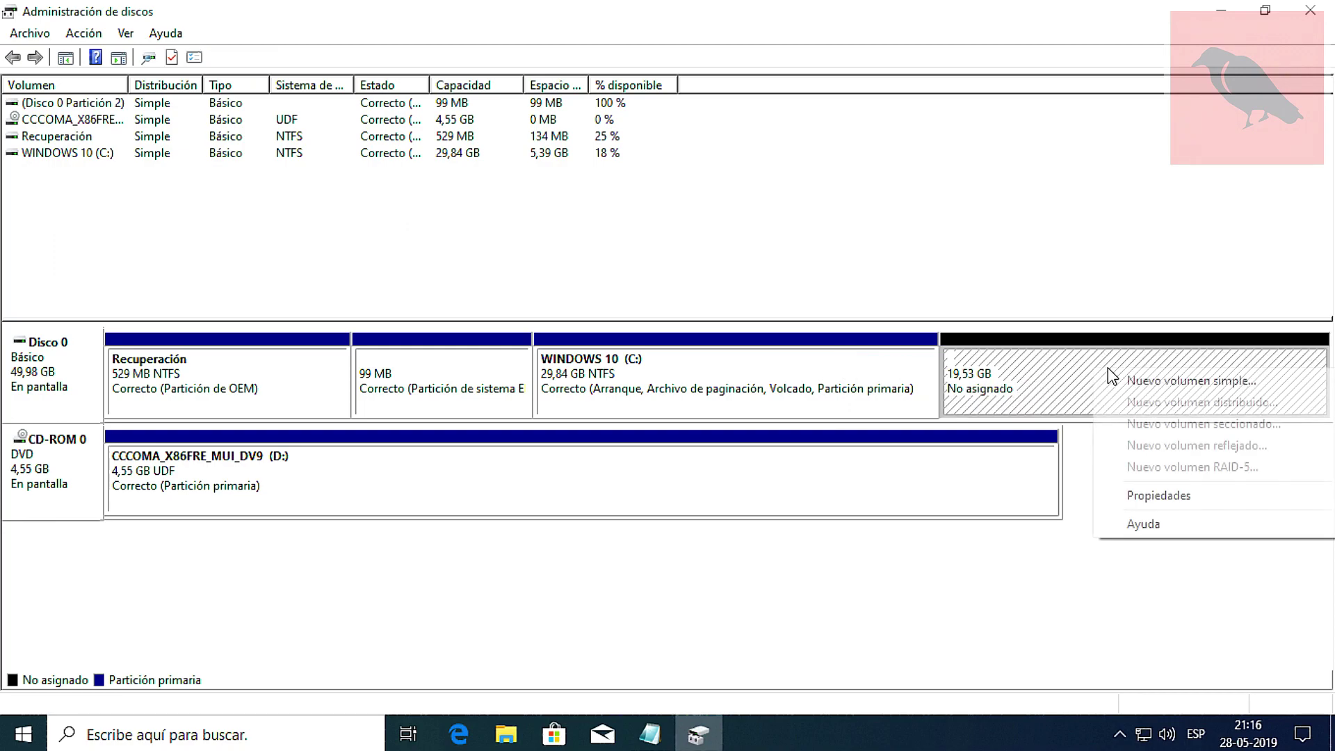
click(1154, 383)
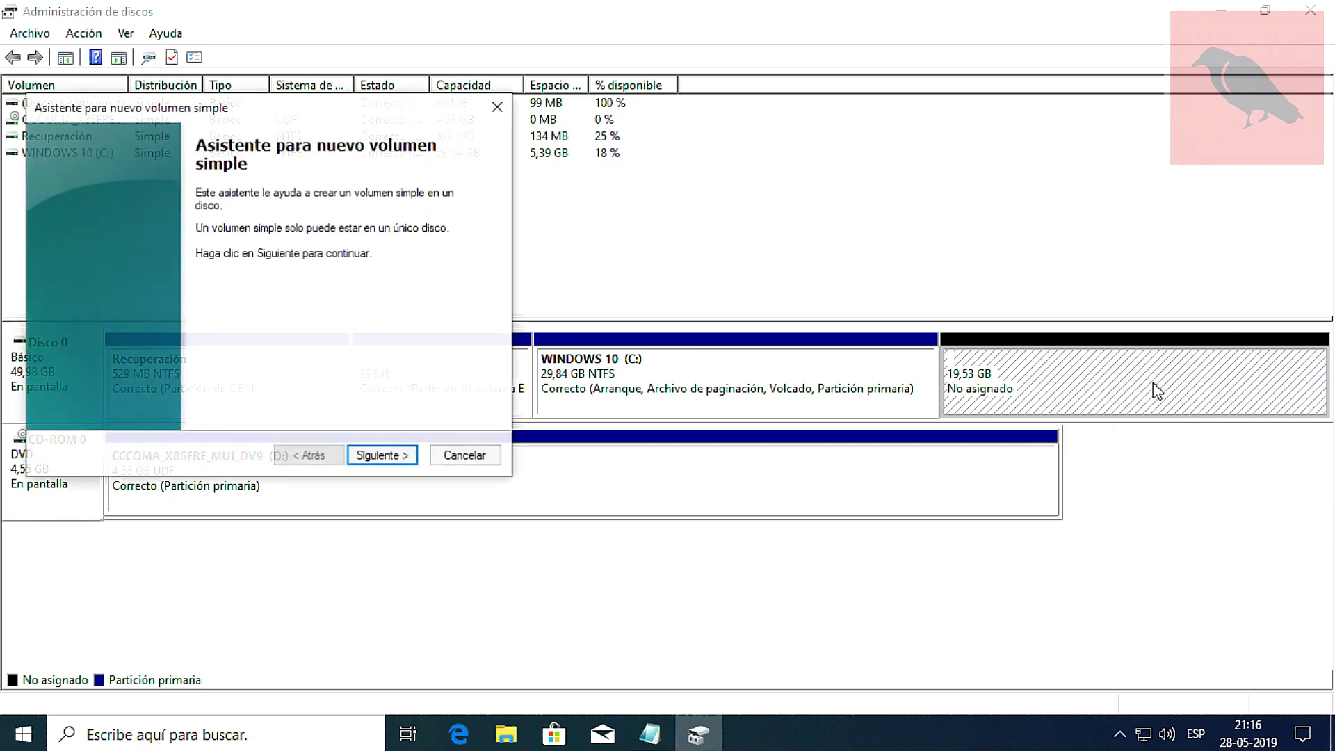
click(410, 456)
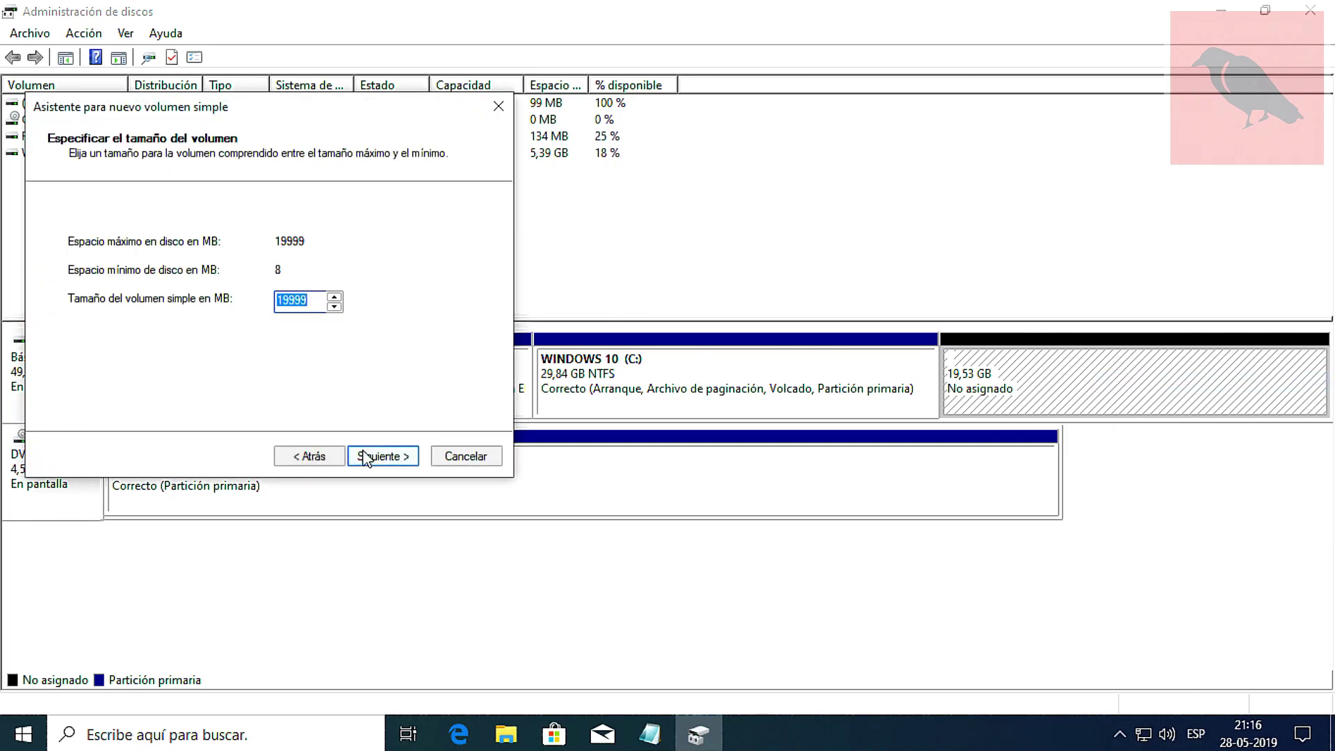
click(358, 247)
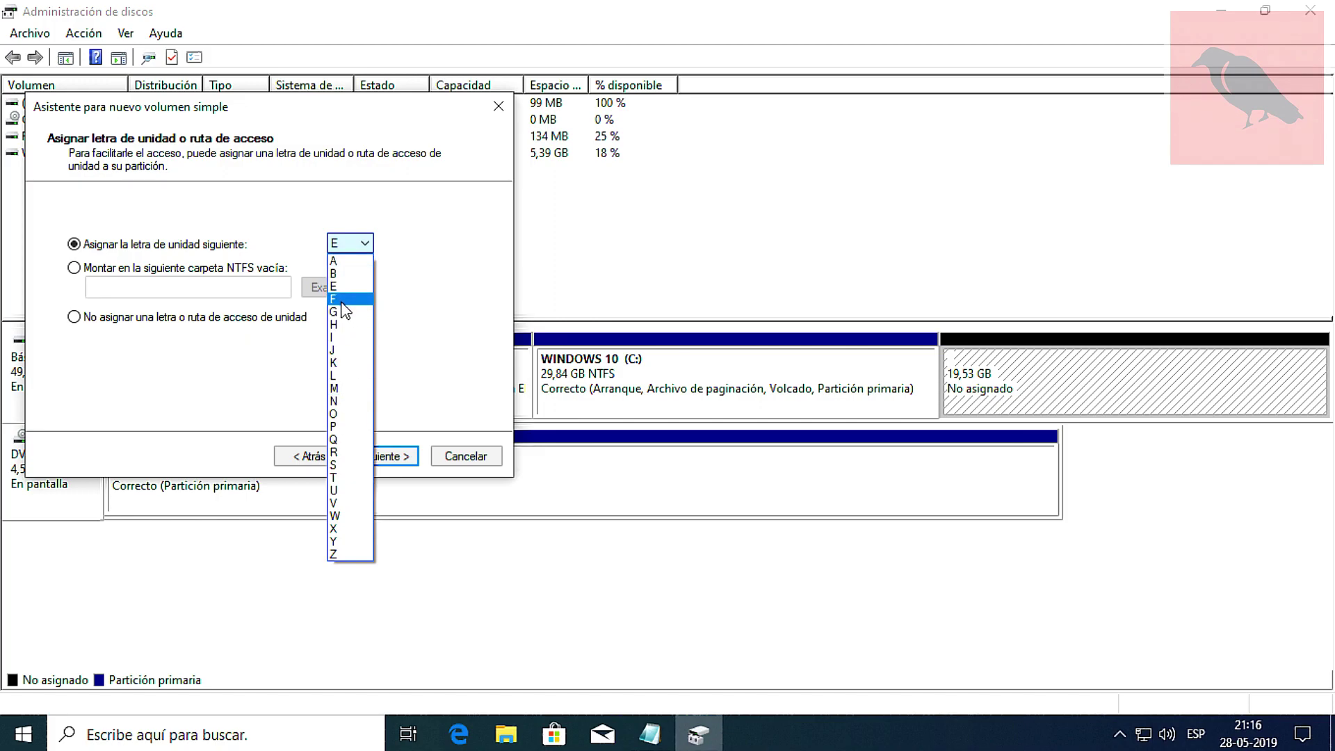
click(348, 299)
click(358, 246)
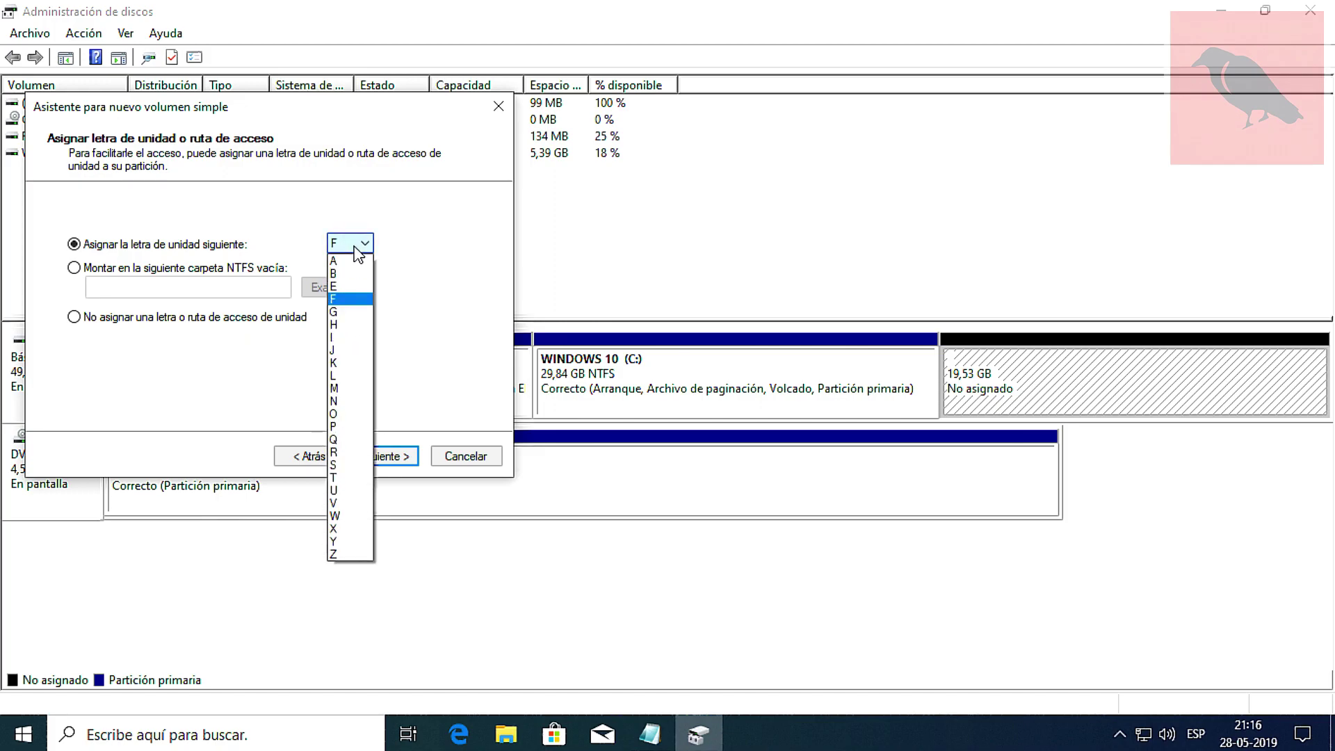
click(351, 298)
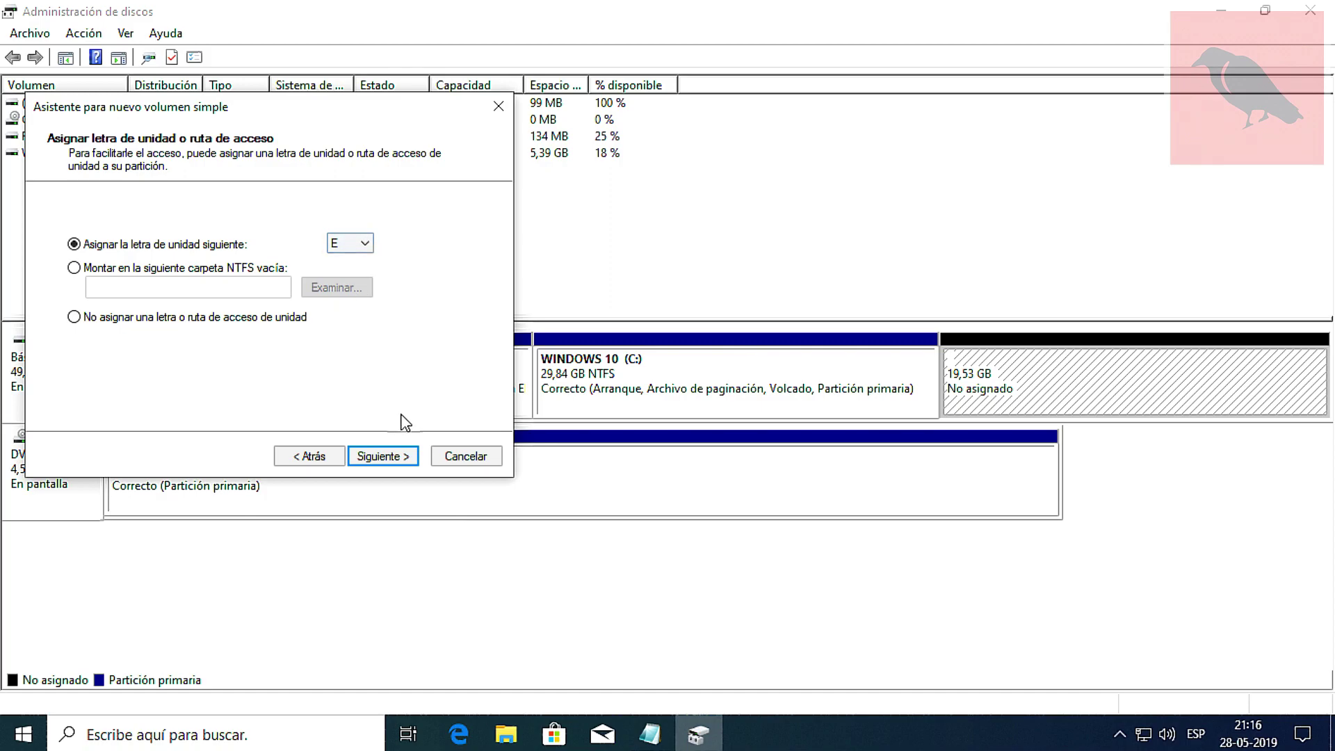
click(378, 456)
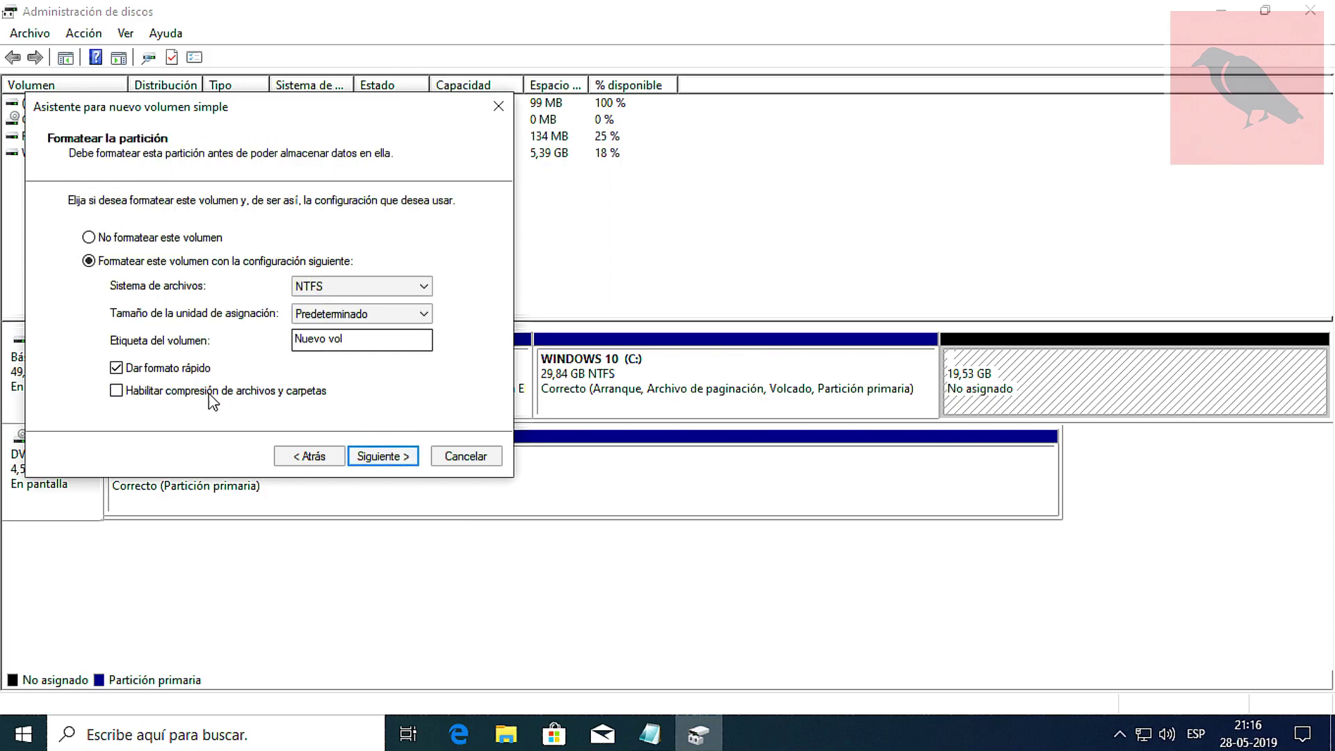
- Format the new volume as NTFS with quick format and the label DOCUMENTOS, finish the wizard and close Administración de discos
key(Tab)
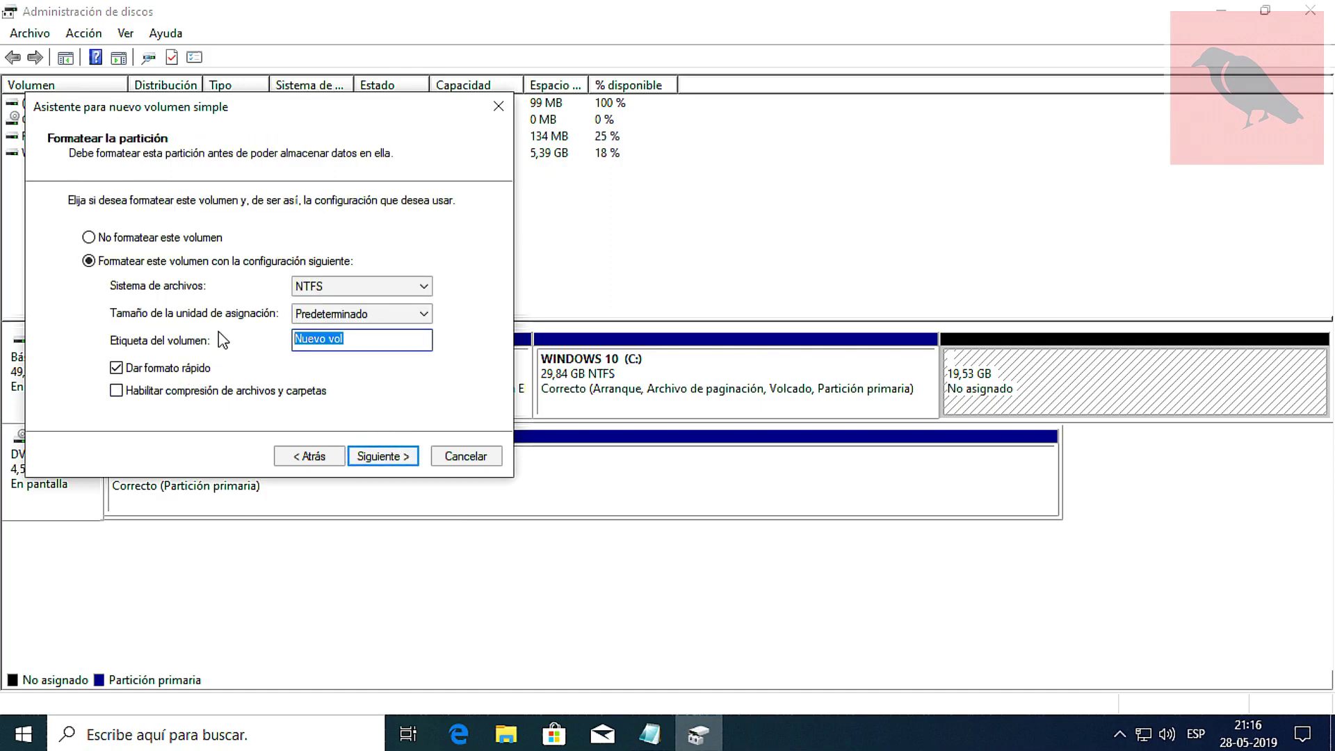
text(DOCUMENTOS)
click(380, 456)
click(386, 455)
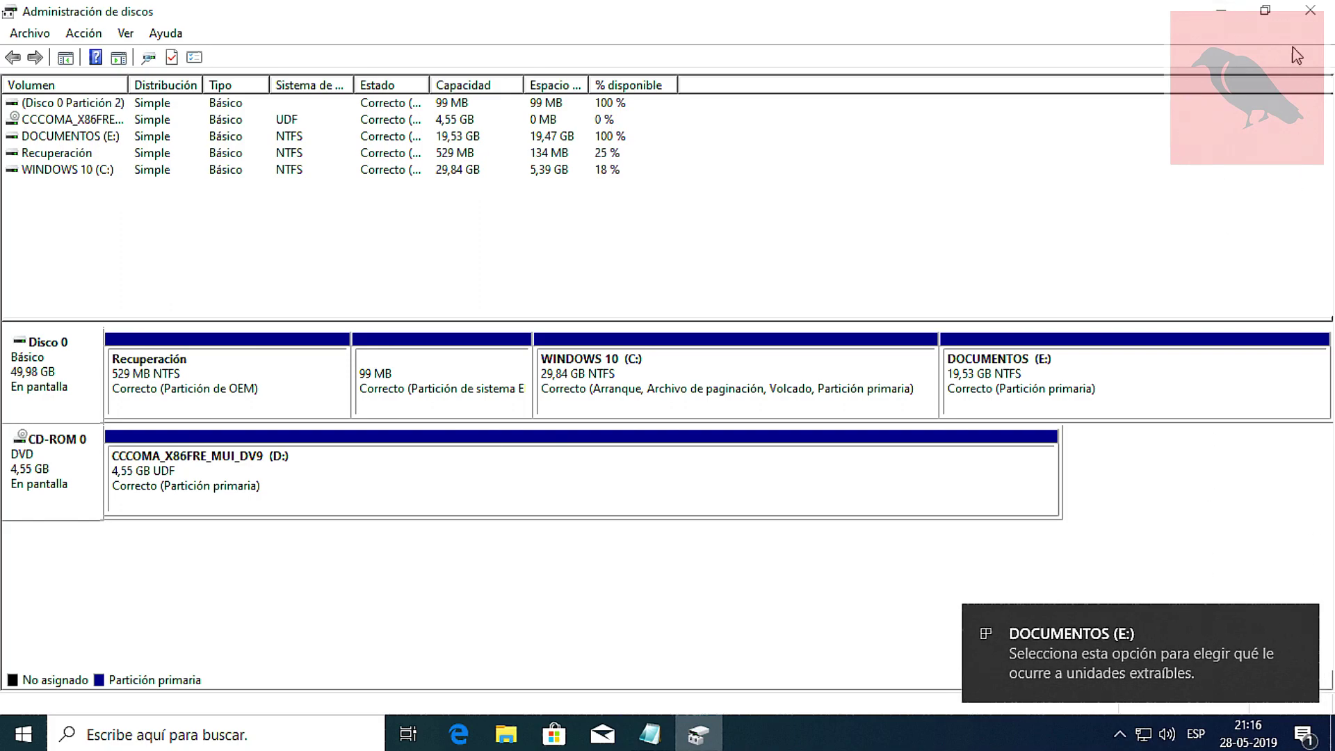
click(1310, 12)
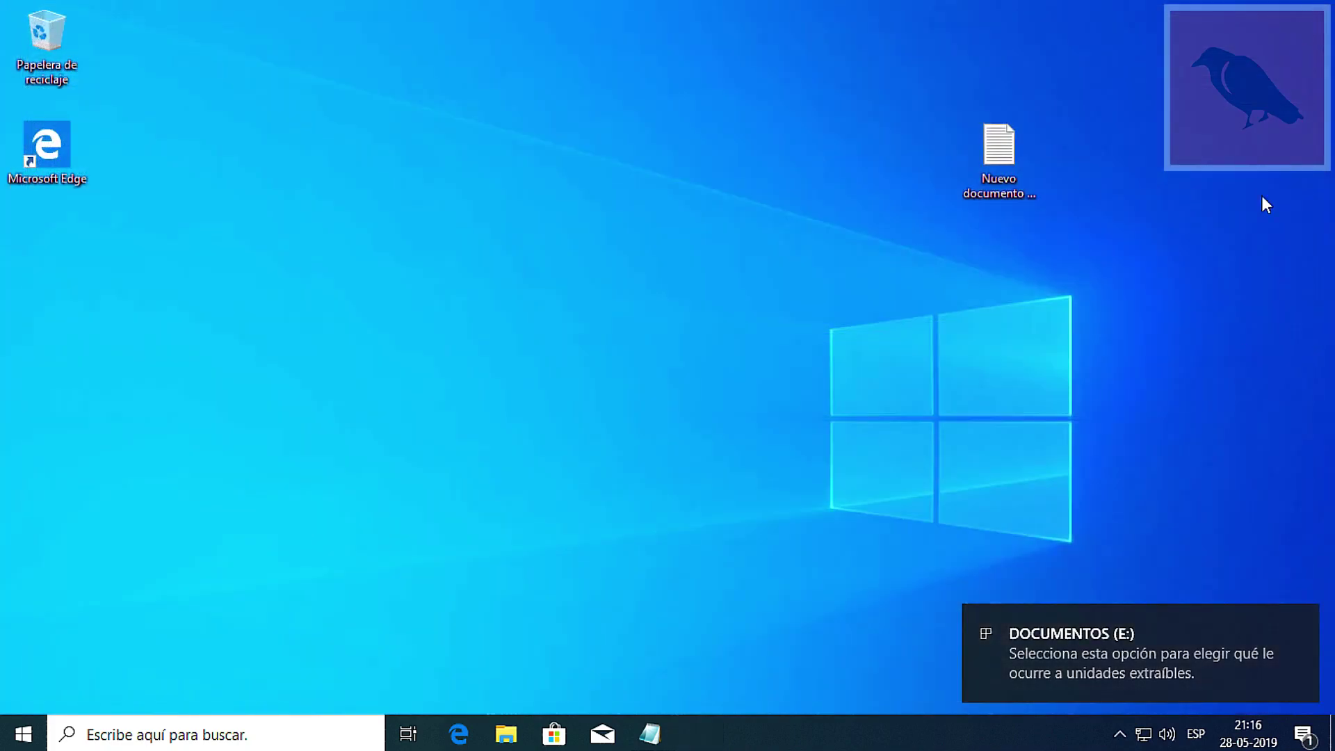
- Dismiss the DOCUMENTOS (E:) notification and check the drives under Este equipo in File Explorer
click(1299, 620)
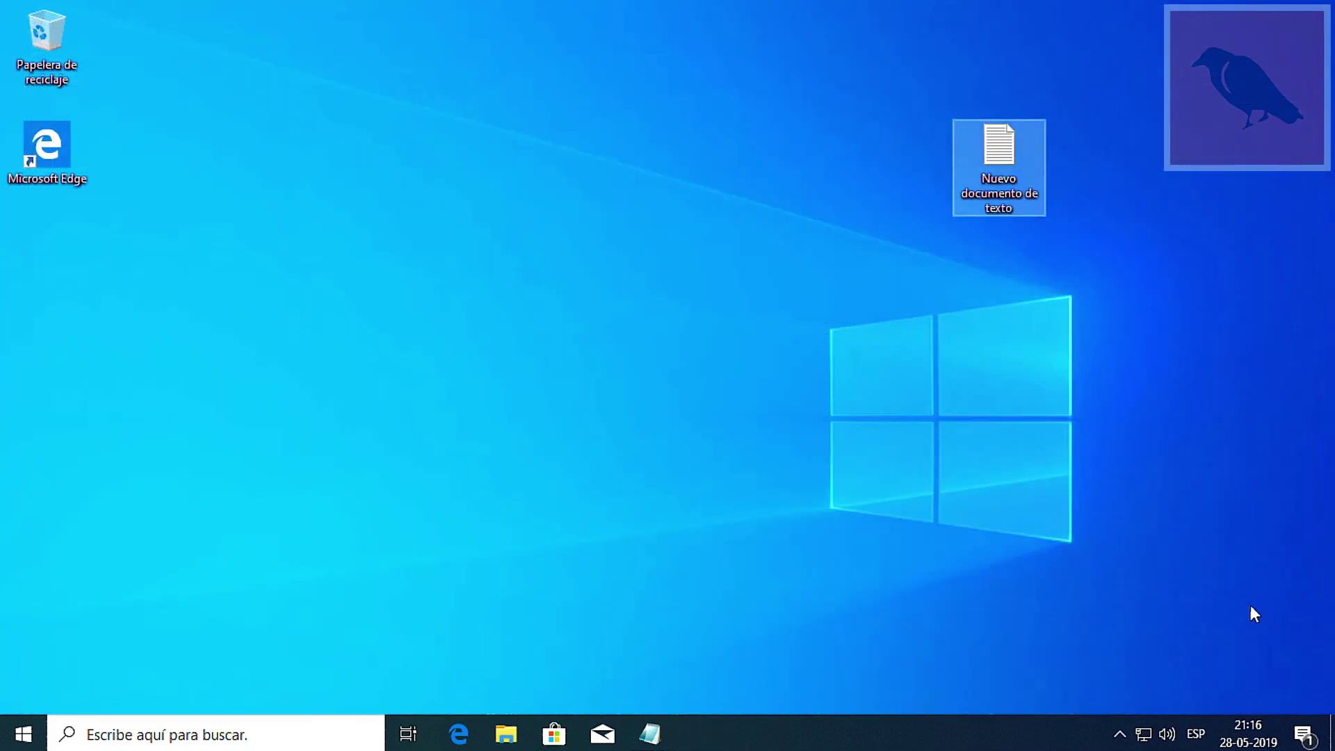
right_click(426, 373)
click(462, 388)
click(508, 734)
click(87, 320)
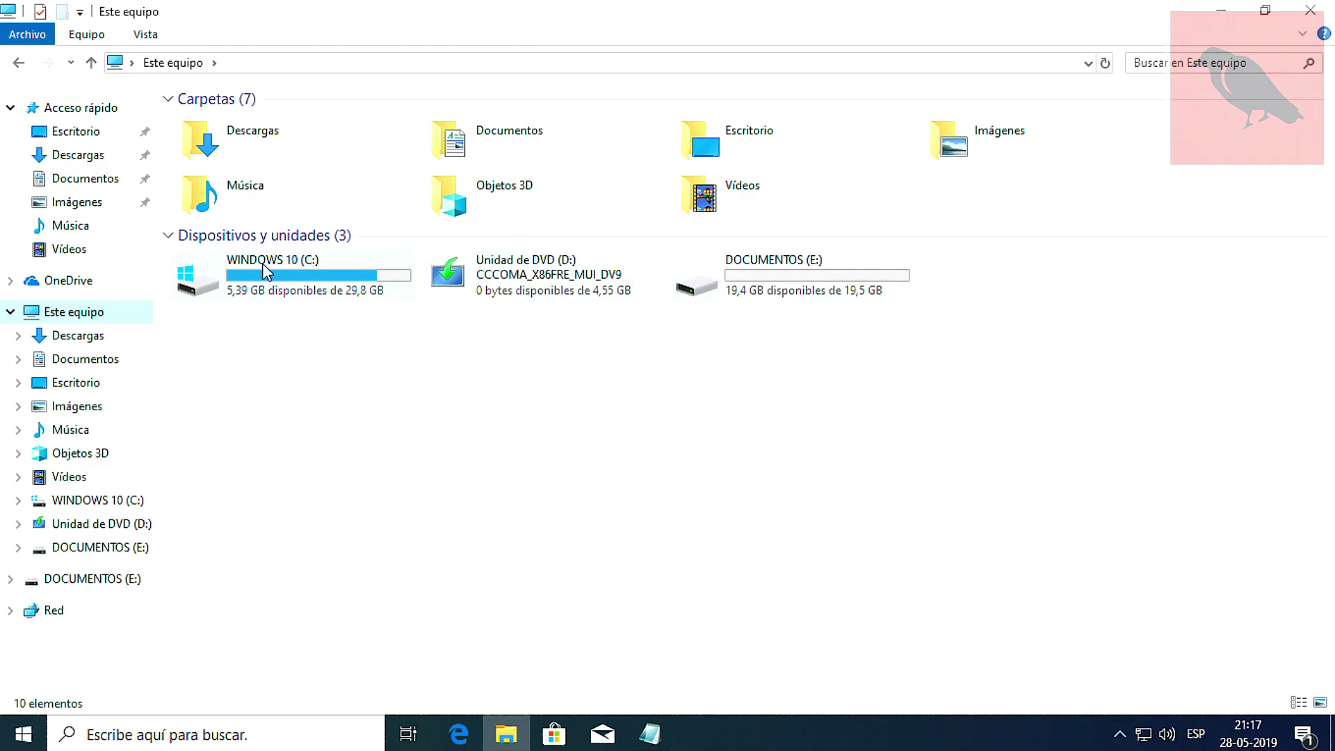
click(282, 276)
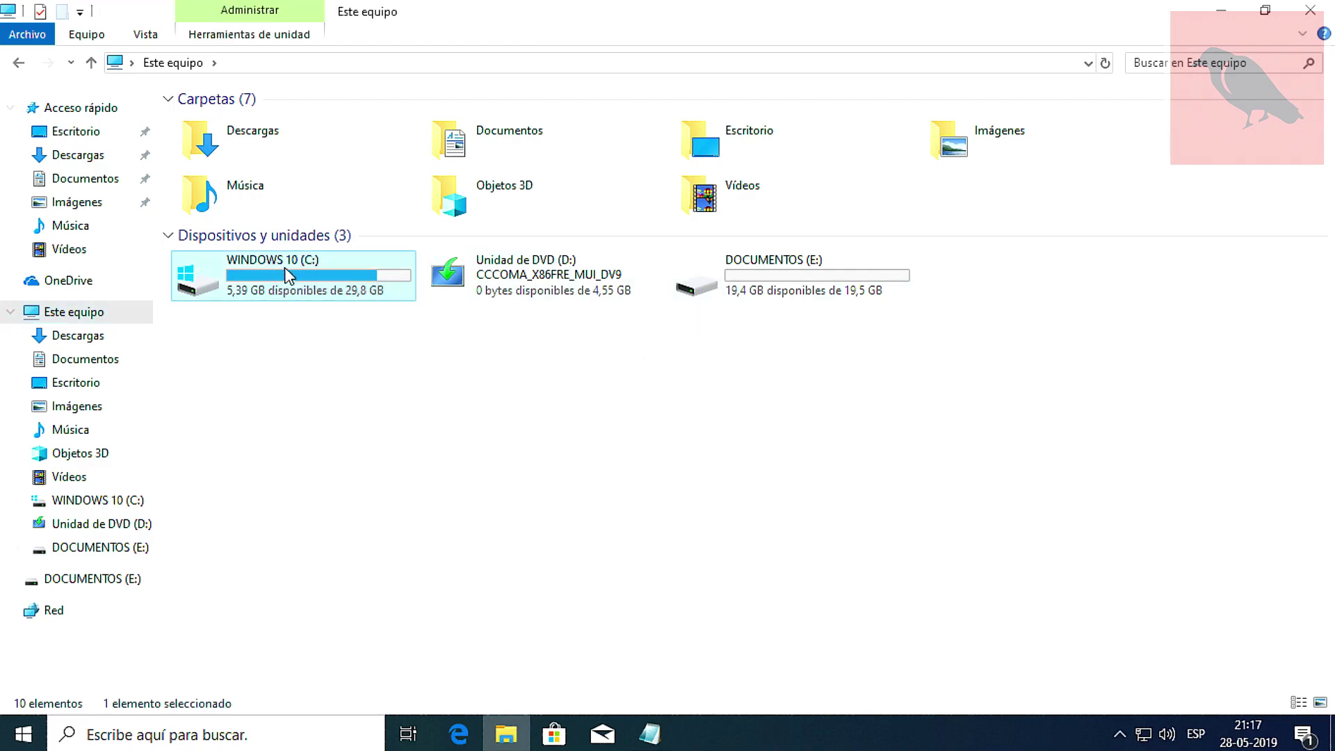
mouse_move(285, 277)
- Open the DOCUMENTOS (E:) drive, view its properties, and close File Explorer
double_click(774, 277)
right_click(578, 258)
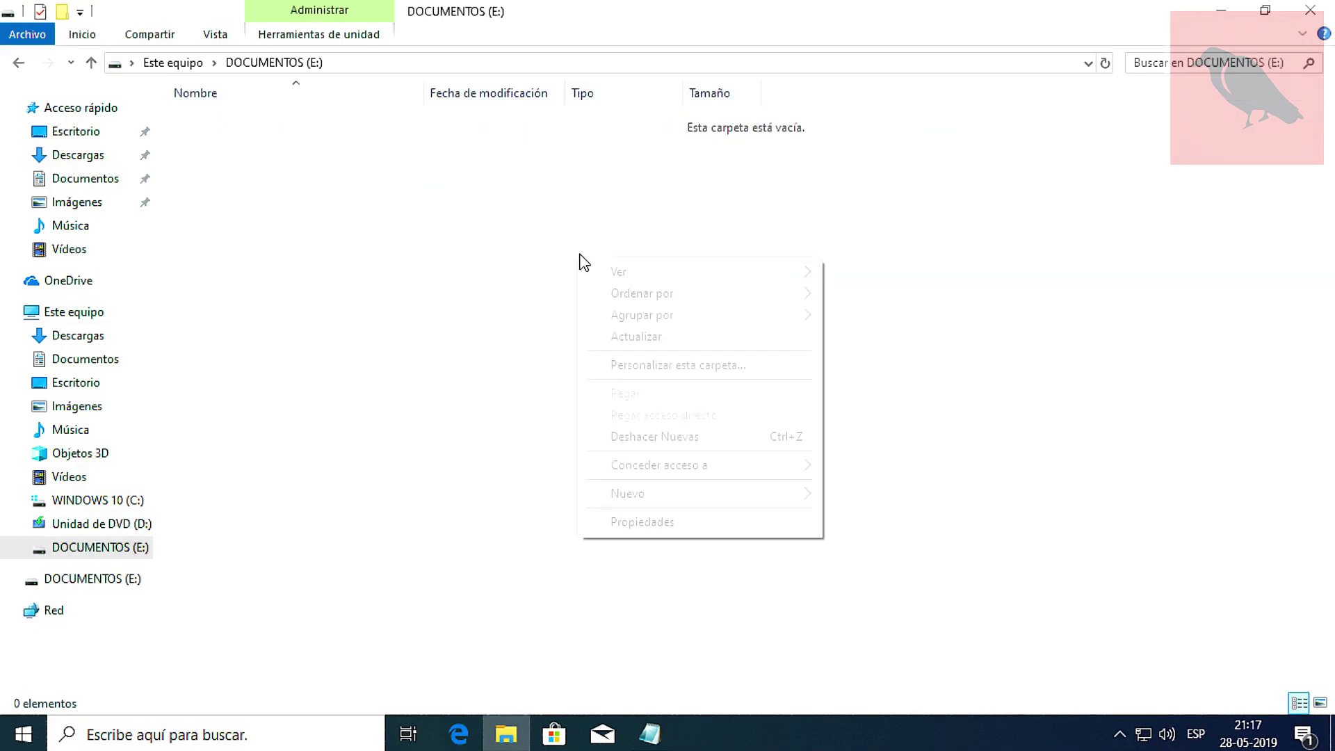
click(642, 522)
drag(191, 98, 752, 108)
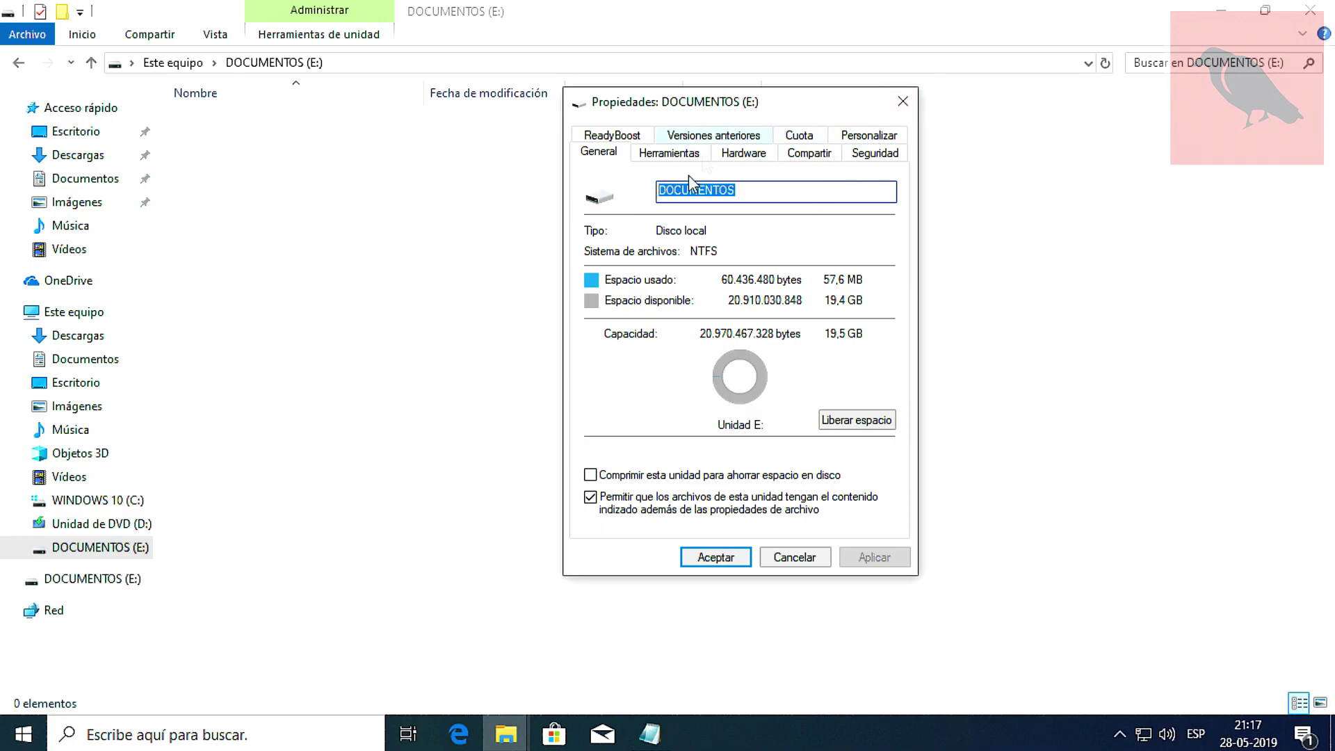
click(908, 108)
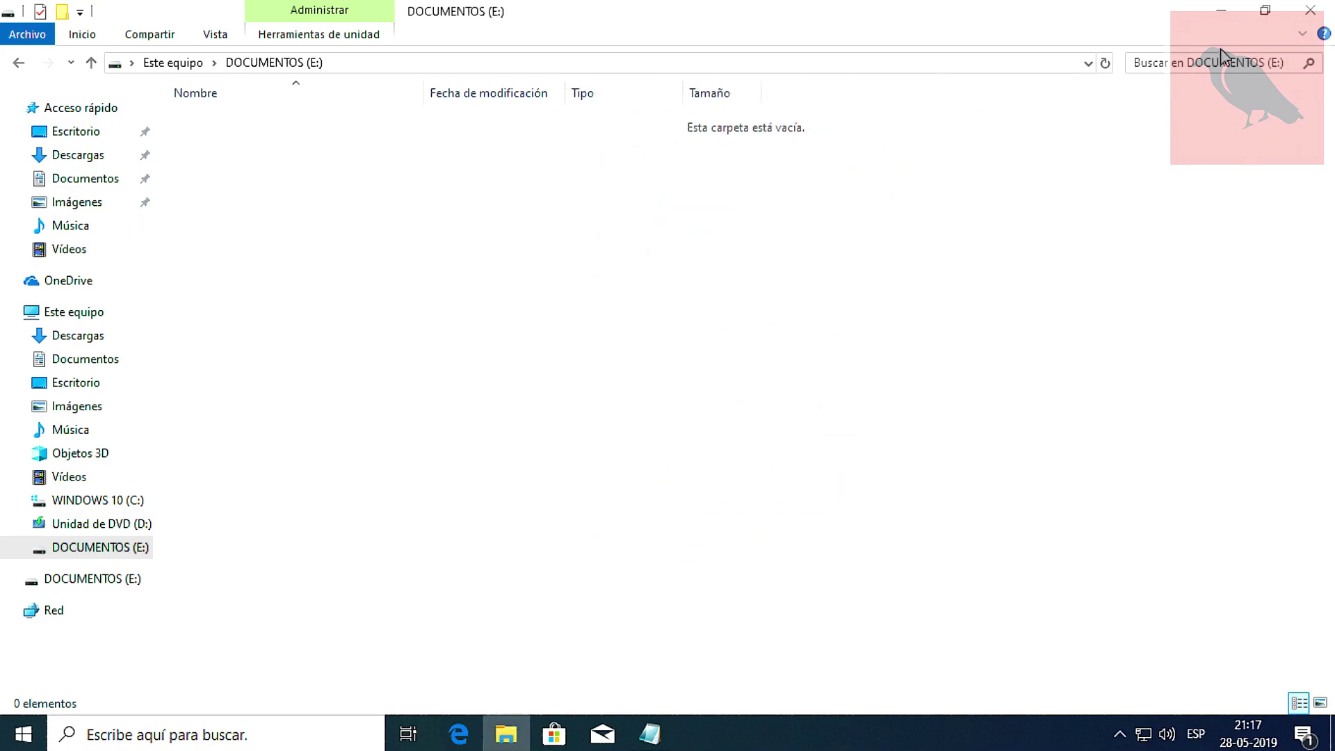
click(1310, 11)
- Copy the command diskmgmt.msc from the open Notepad document again and minimize Notepad
click(653, 727)
drag(132, 84, 37, 84)
right_click(66, 94)
click(91, 142)
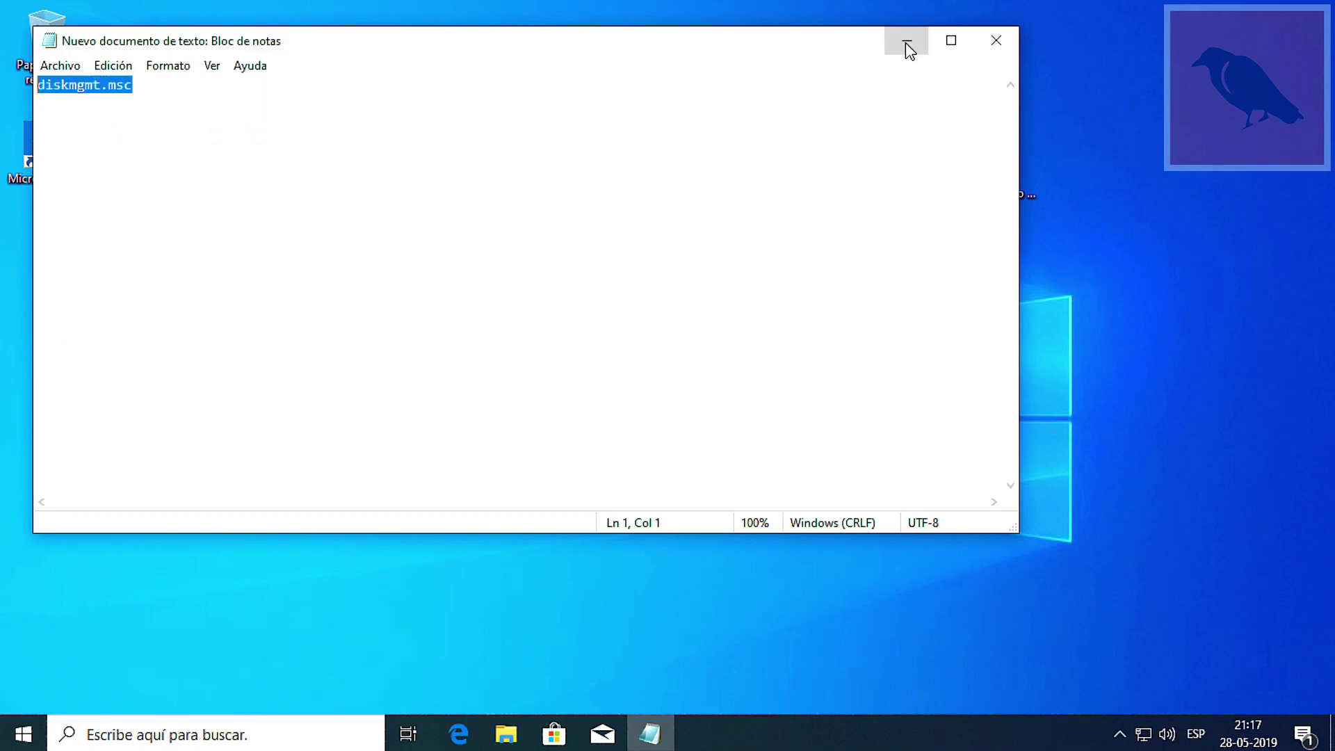
click(907, 44)
- Search Windows for the pasted diskmgmt.msc, open Administración de discos maximized and select the WINDOWS 10 (C:) partition
click(227, 734)
right_click(178, 730)
click(208, 674)
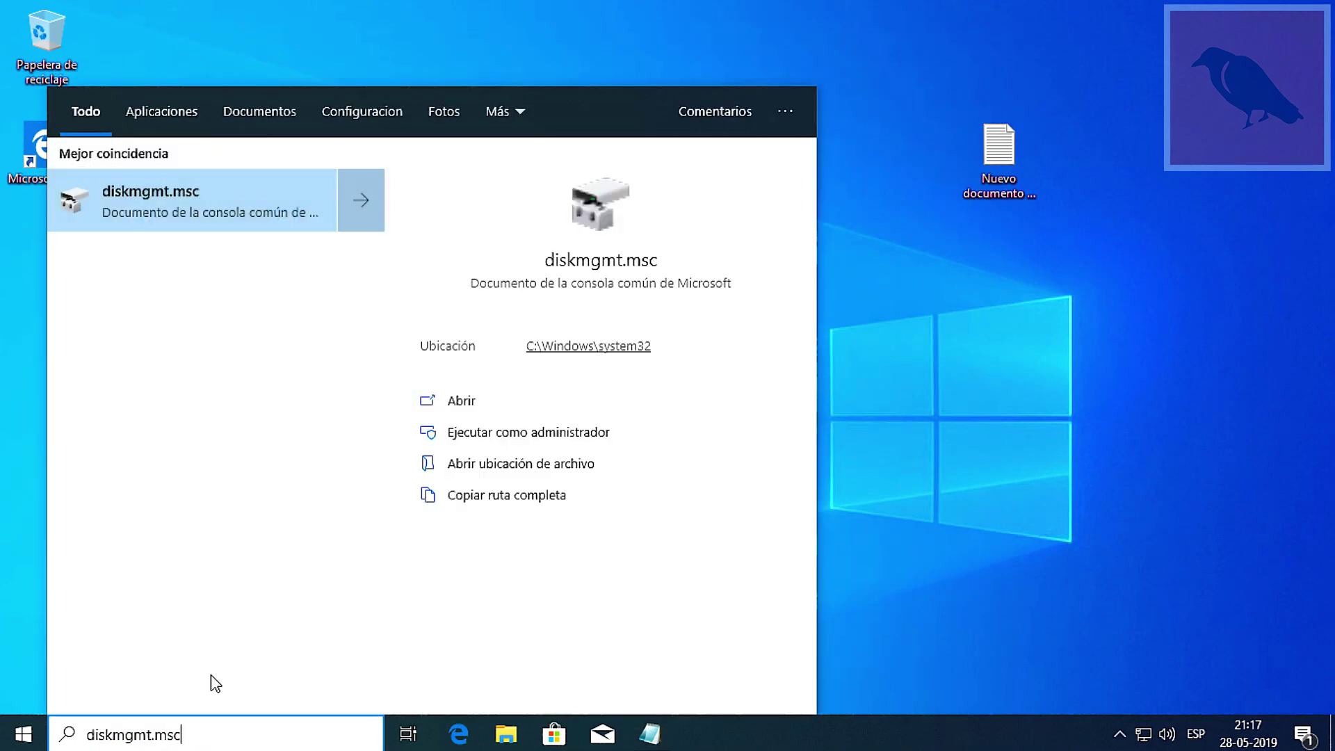
click(261, 200)
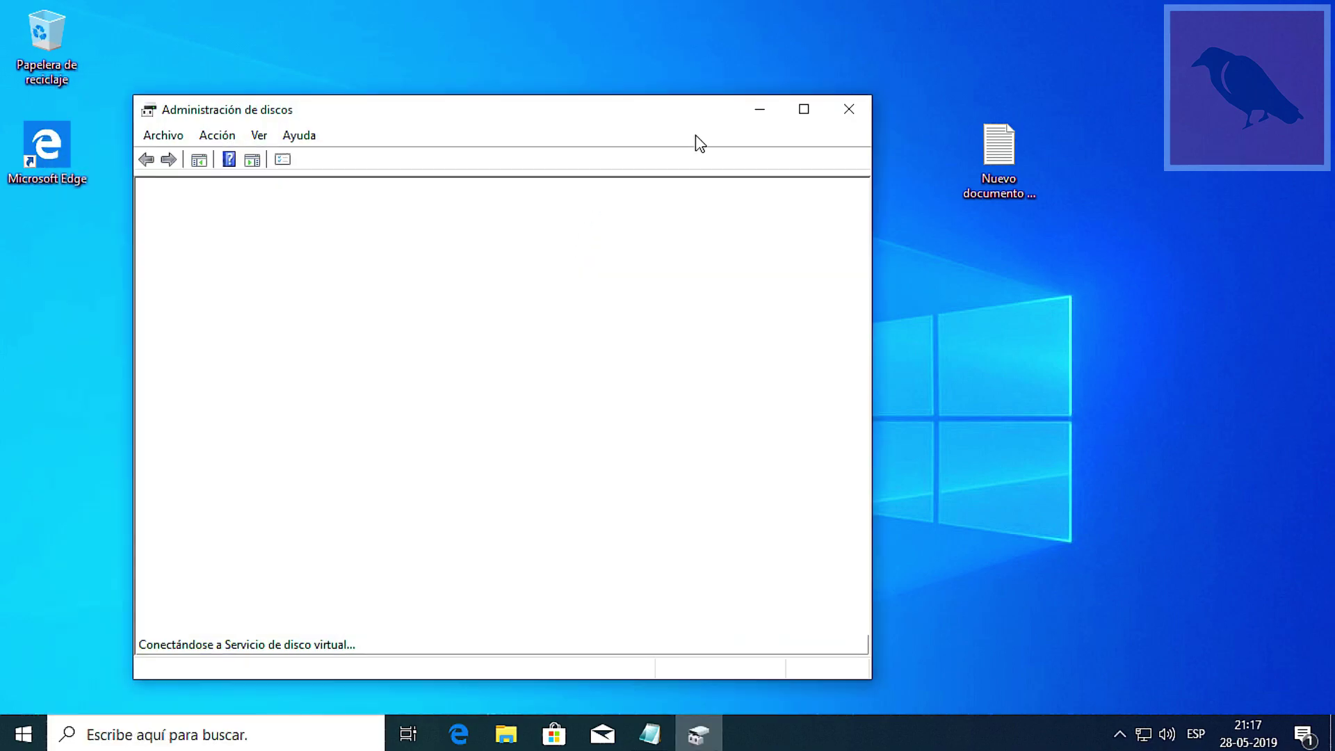
click(796, 114)
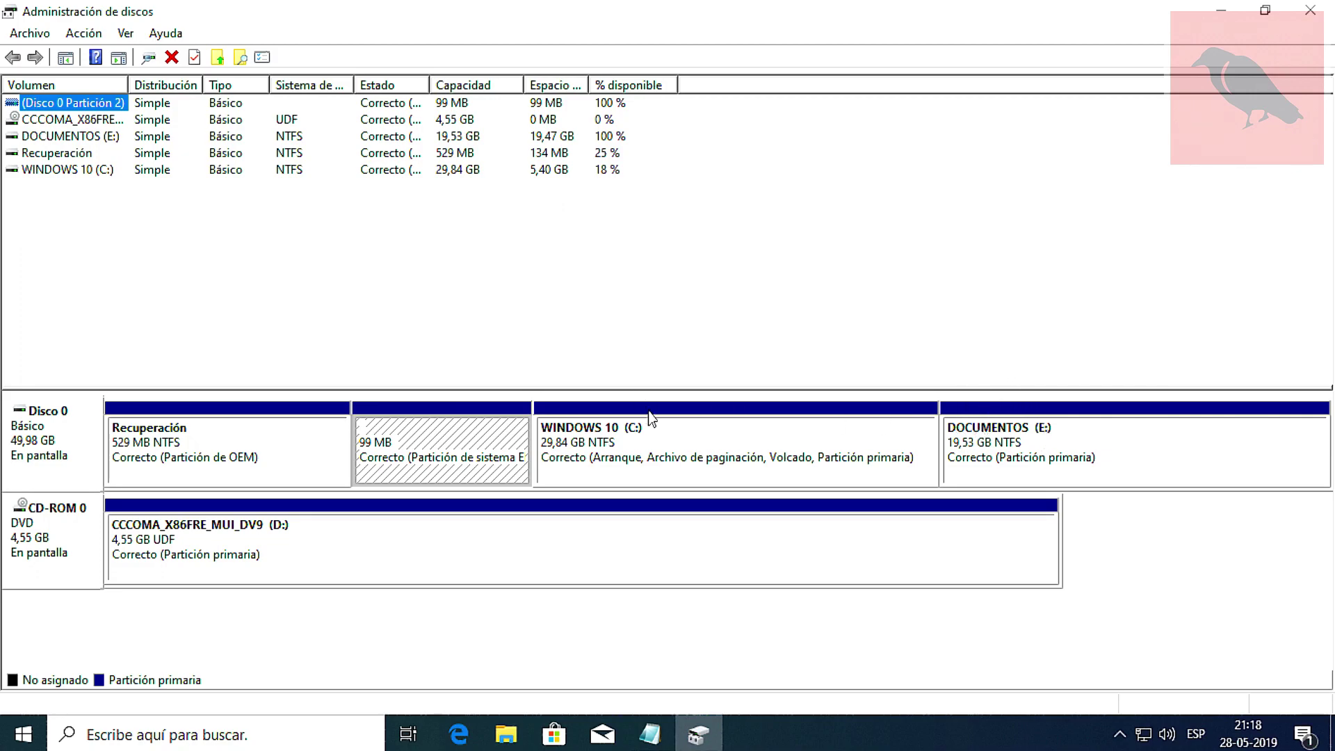
click(613, 446)
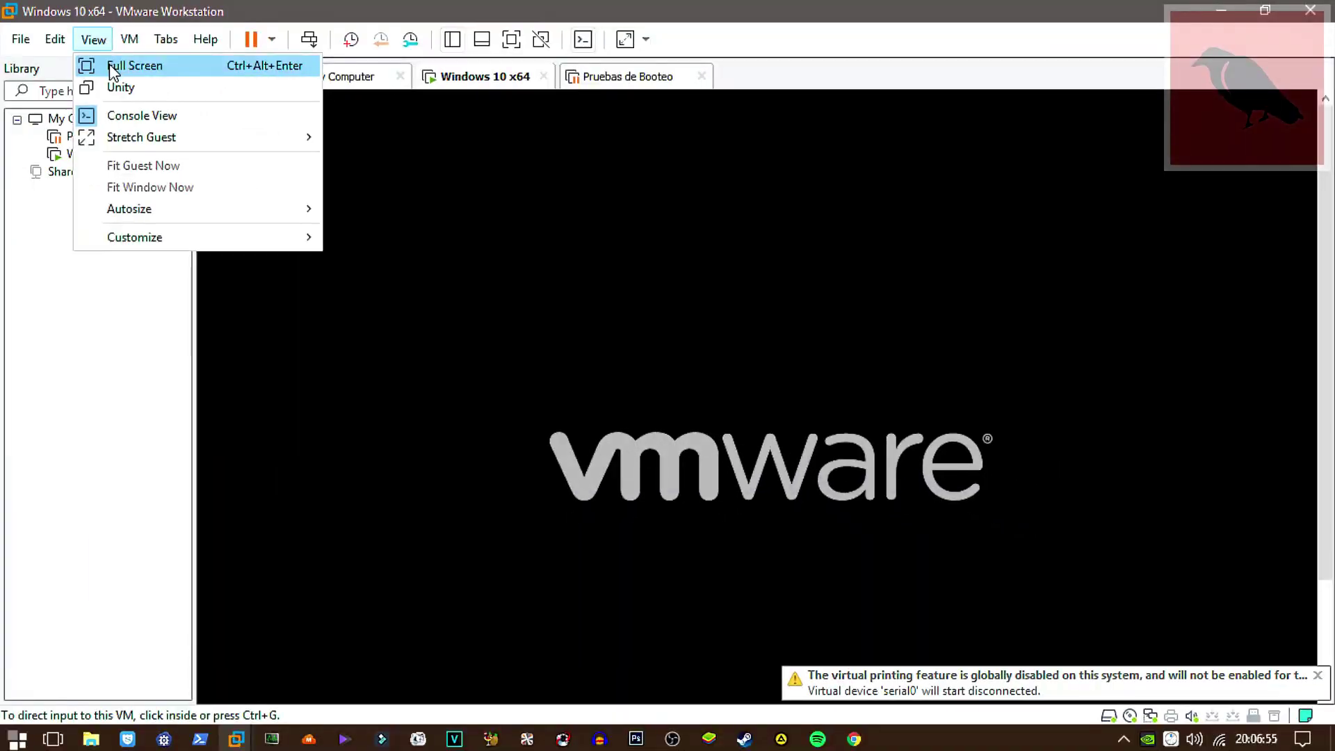
- Show the virtual machine full screen, booting it from the Windows DVD, and switch the display to Exclusive Mode
click(132, 62)
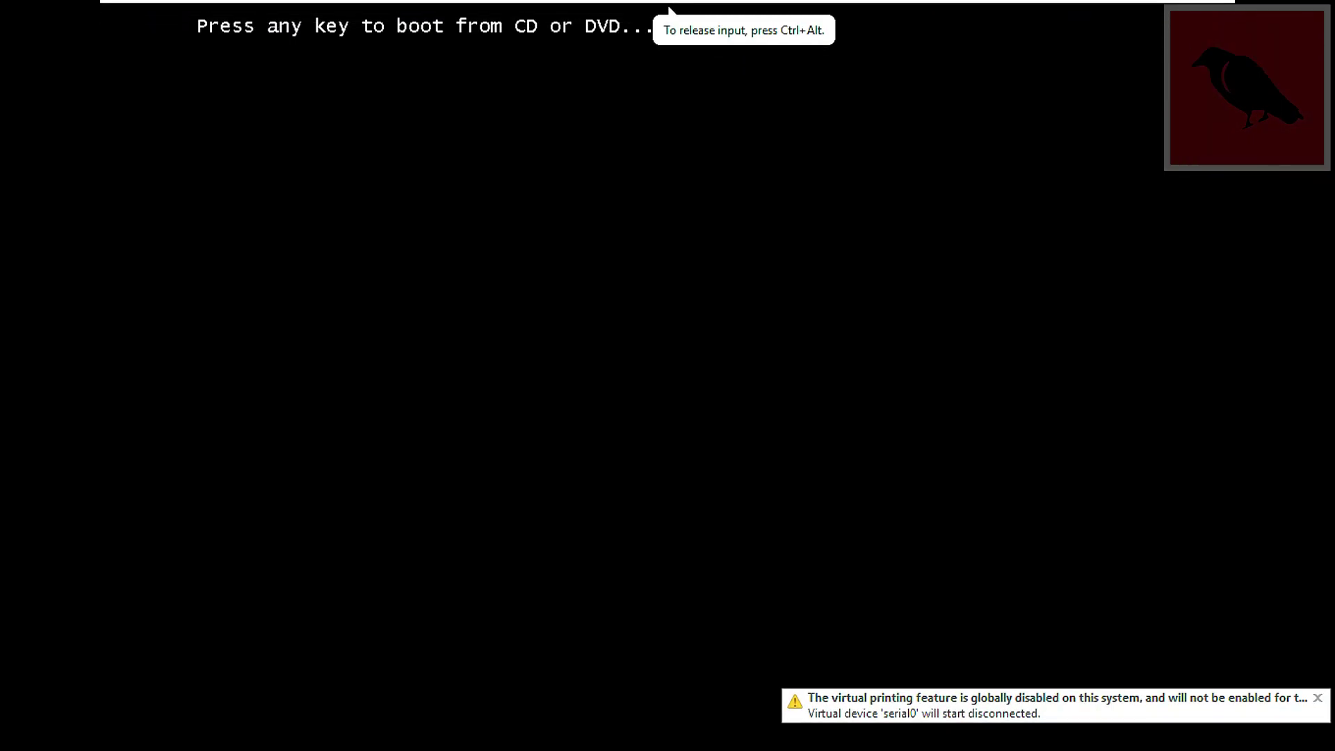
key(Return)
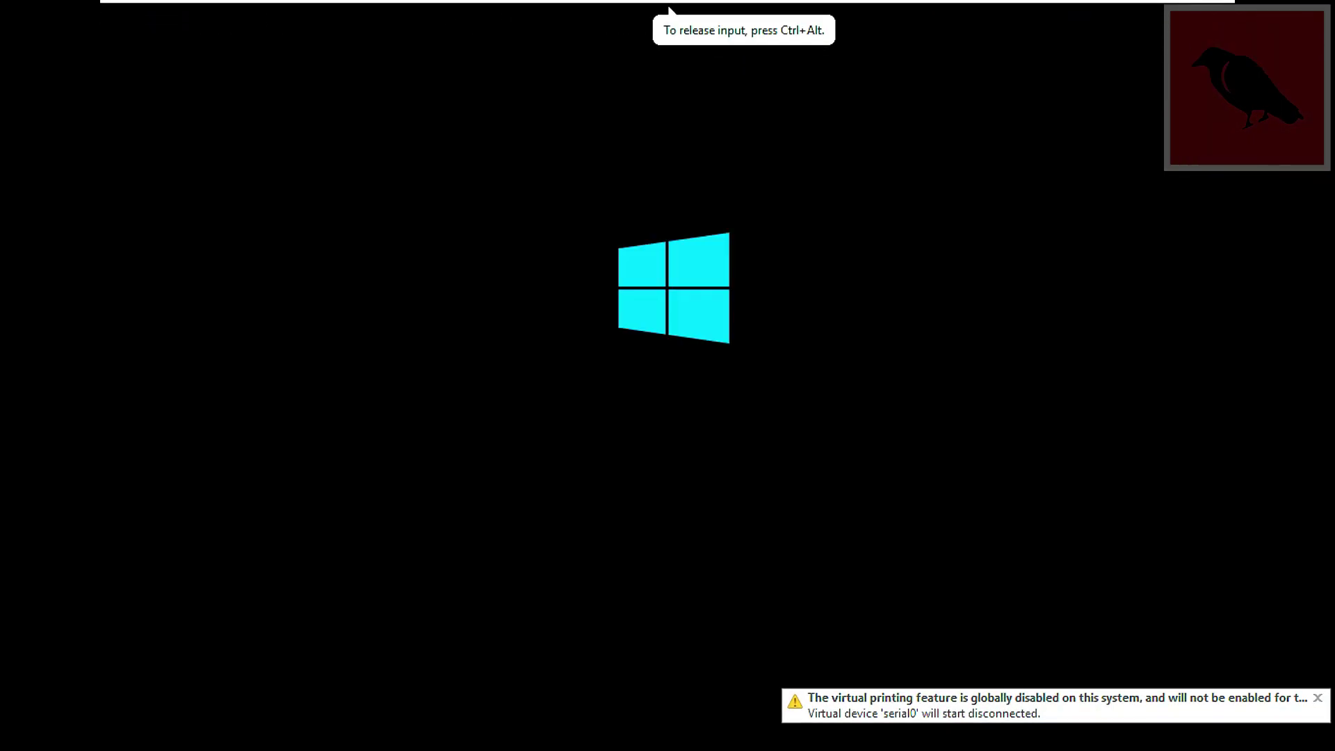
key(ctrl+alt)
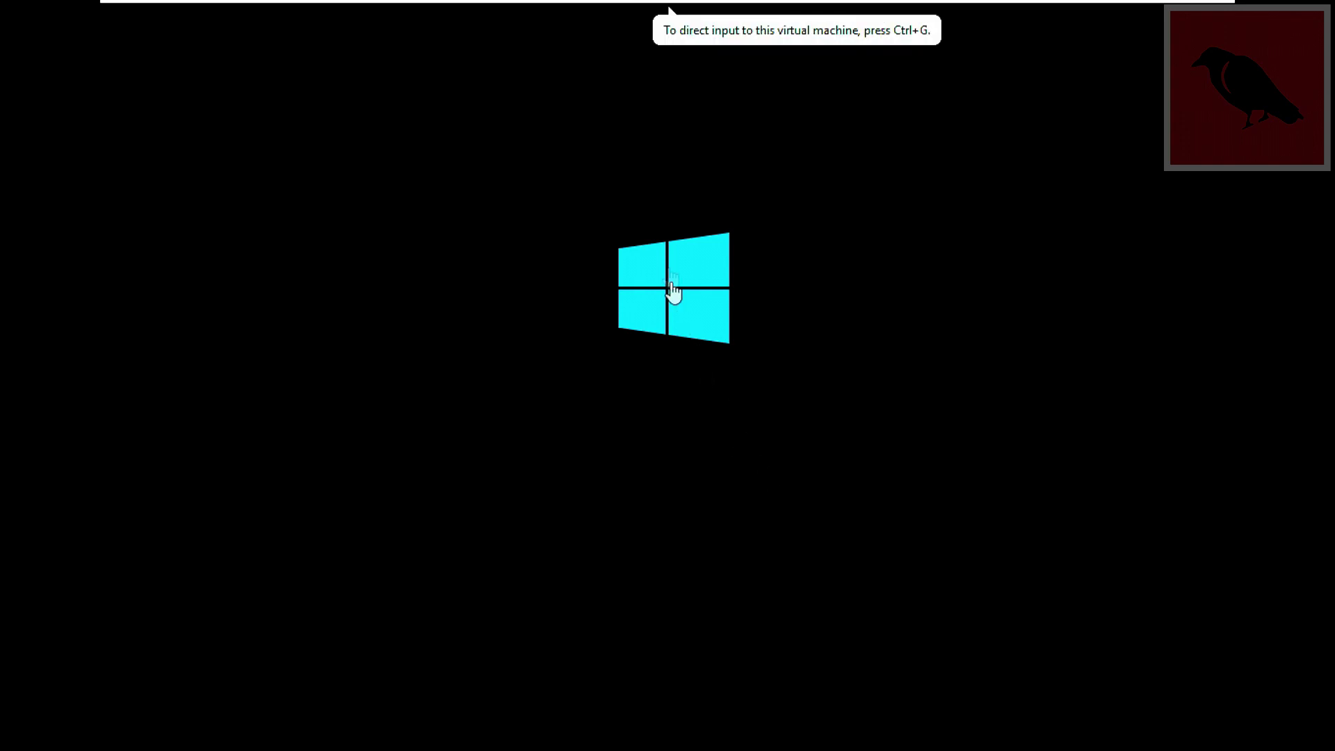
mouse_move(445, 5)
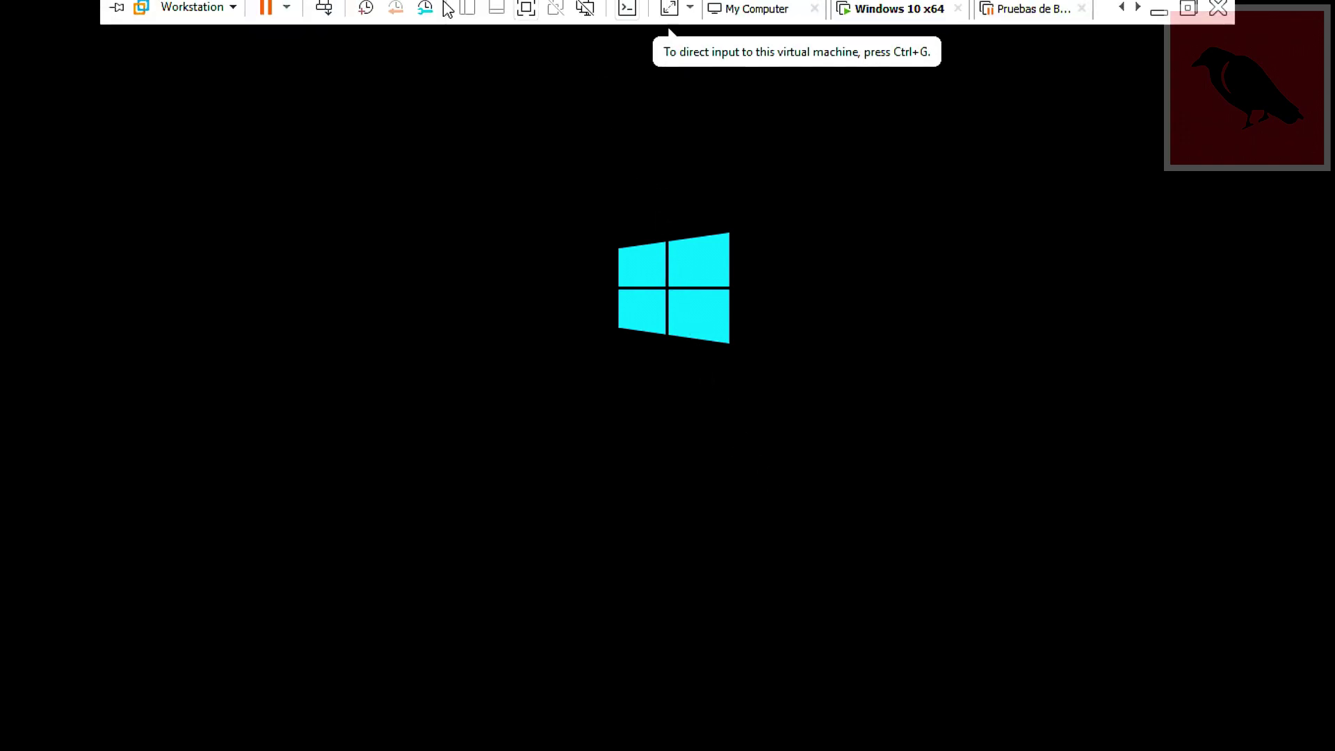
click(234, 15)
mouse_move(209, 85)
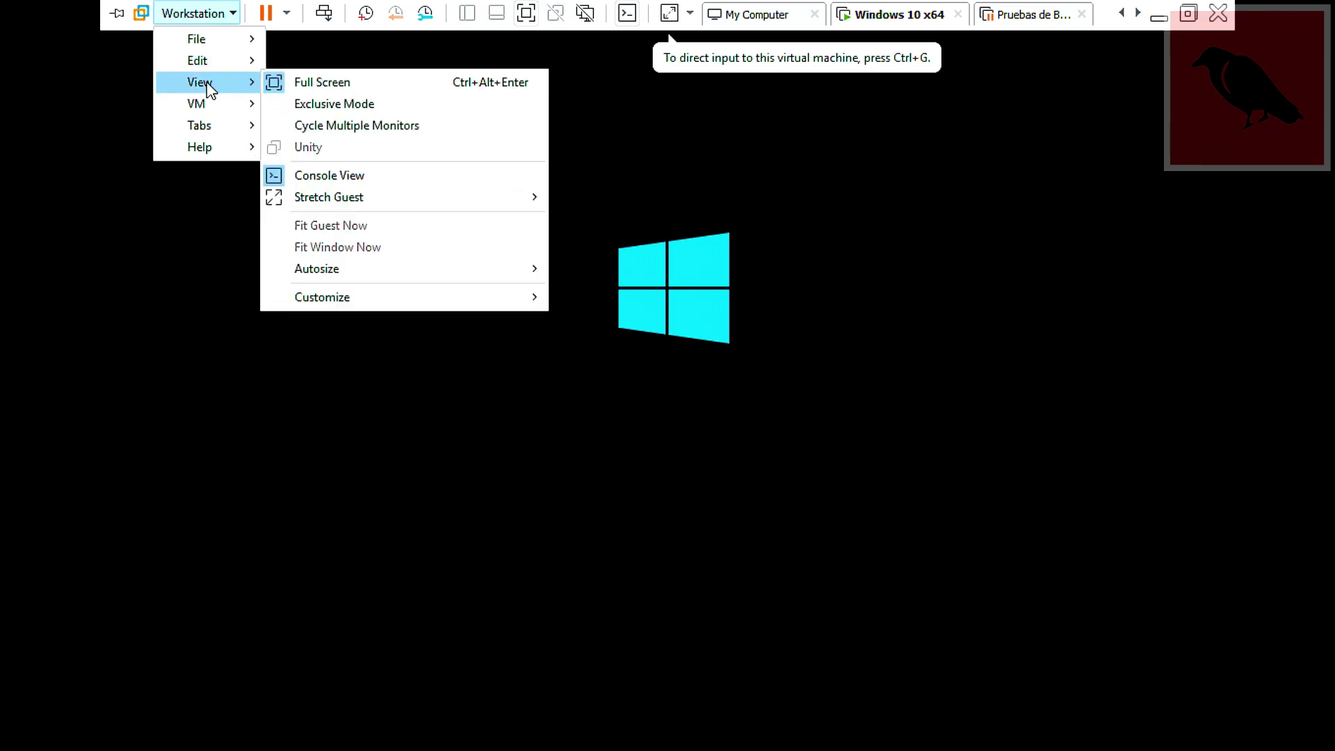
click(300, 111)
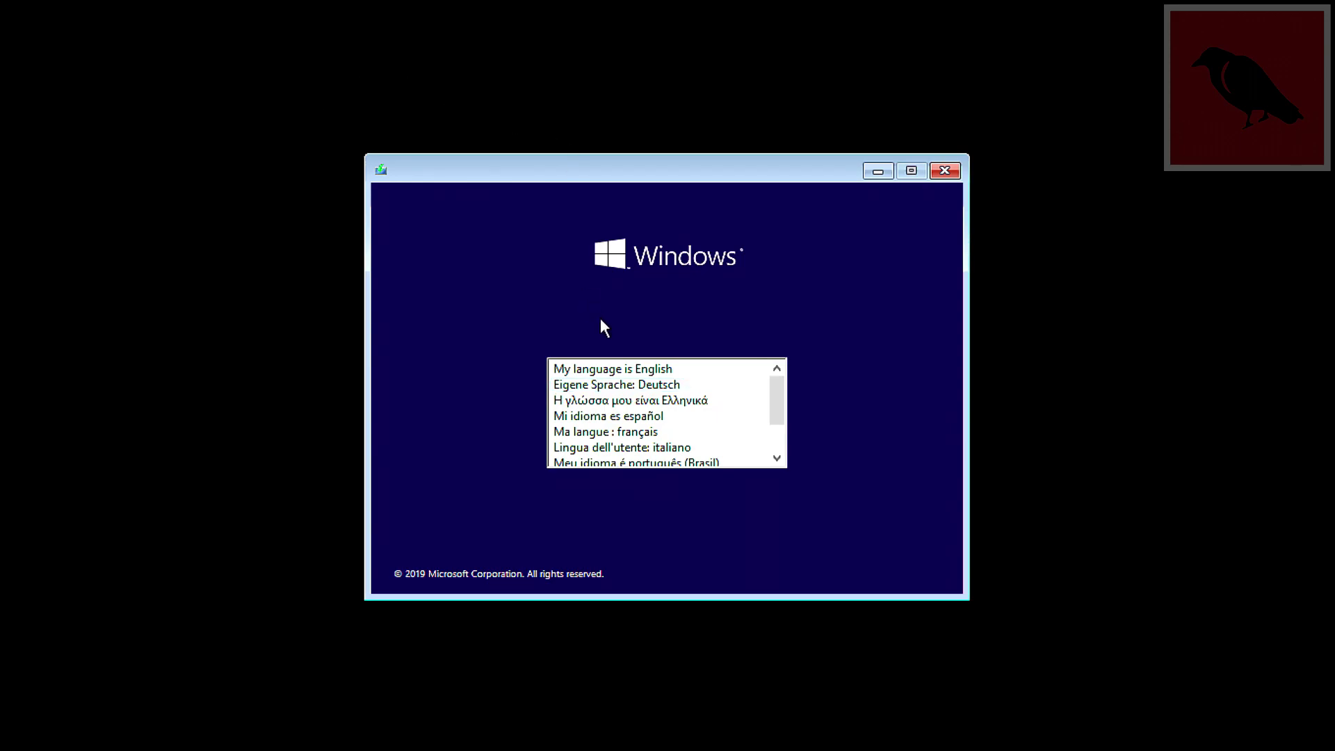
- Choose Spanish as the Windows setup language and set the keyboard to Estados Unidos - Internacional
drag(779, 390, 781, 406)
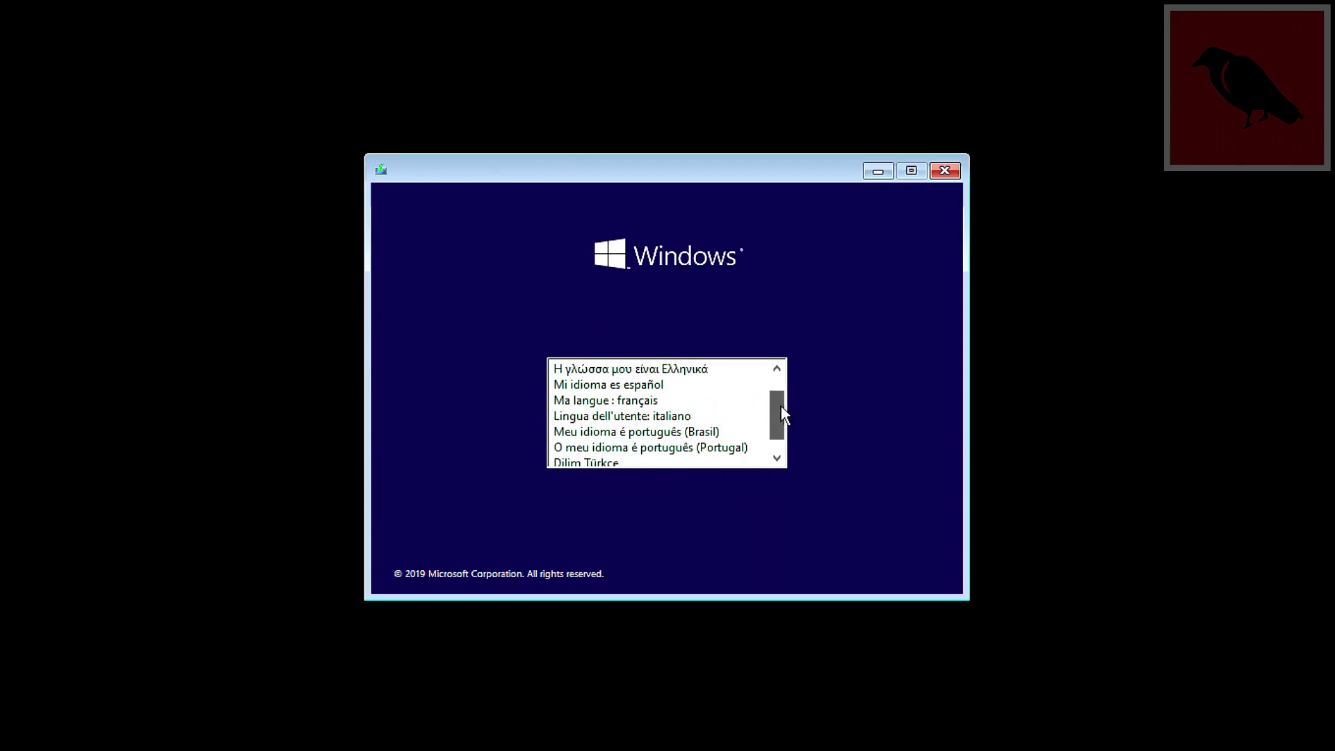
click(620, 386)
click(669, 465)
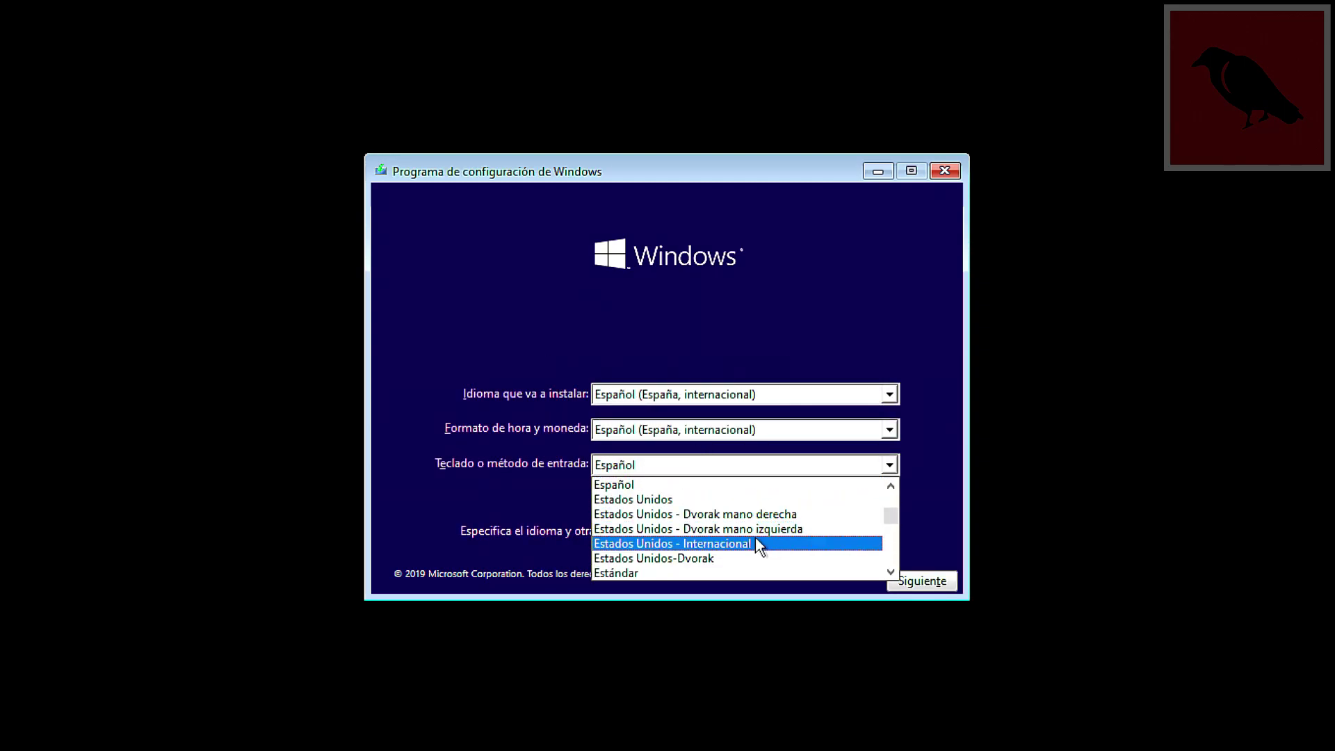
click(755, 543)
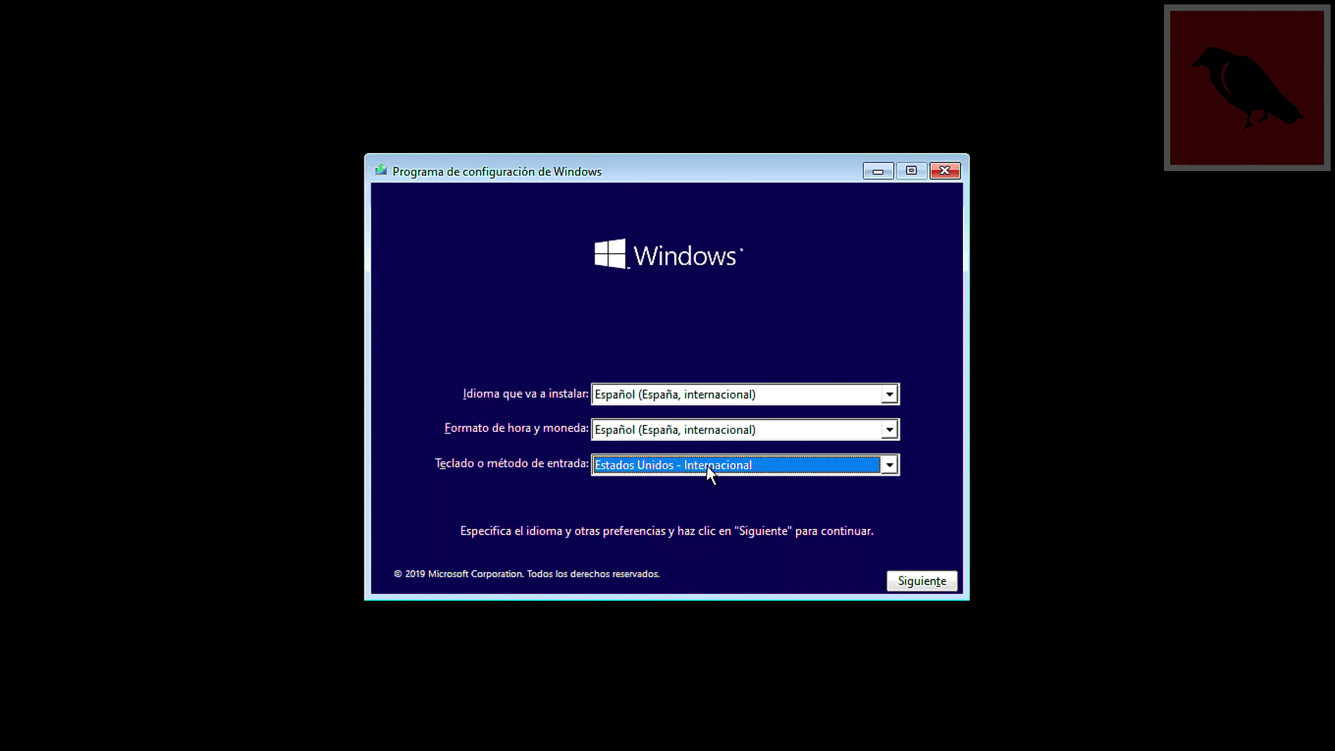
- Set the time and currency format in Windows setup to Español (Chile)
click(635, 431)
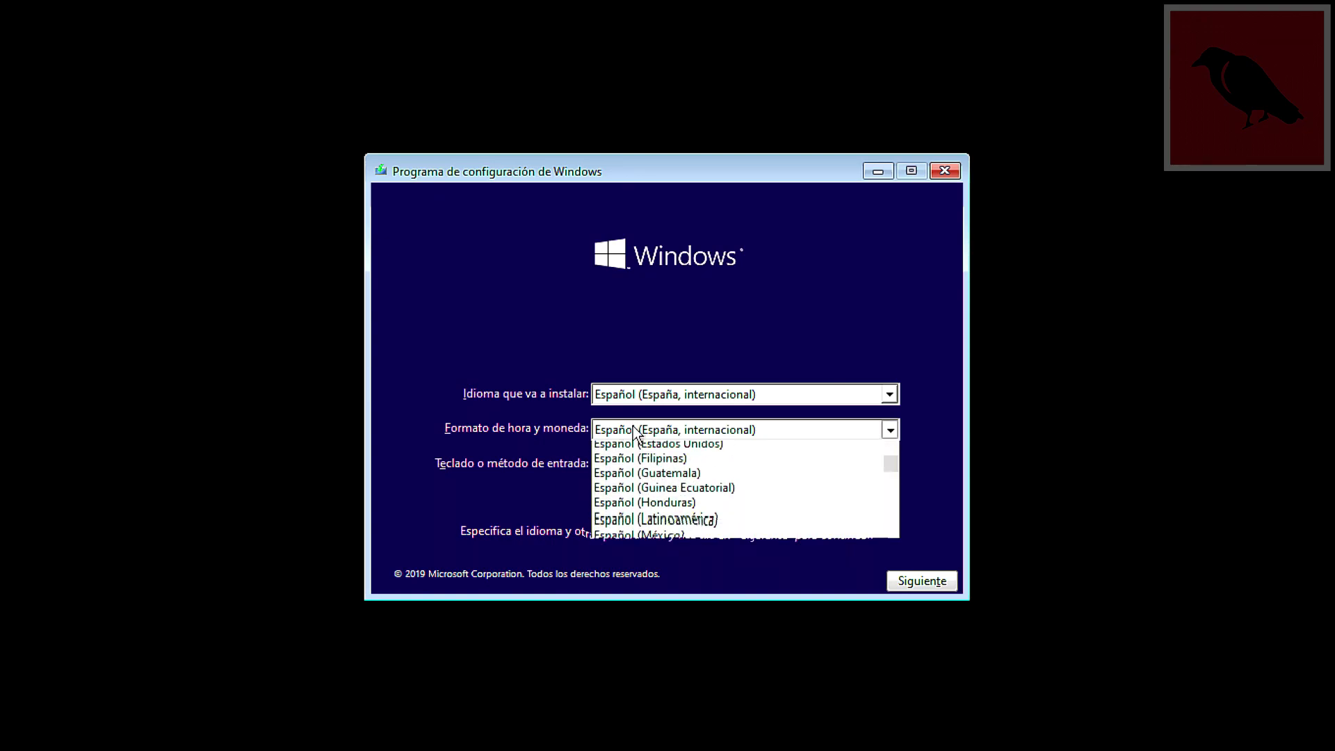
scroll(656, 480, up, 1)
scroll(656, 480, up, 3)
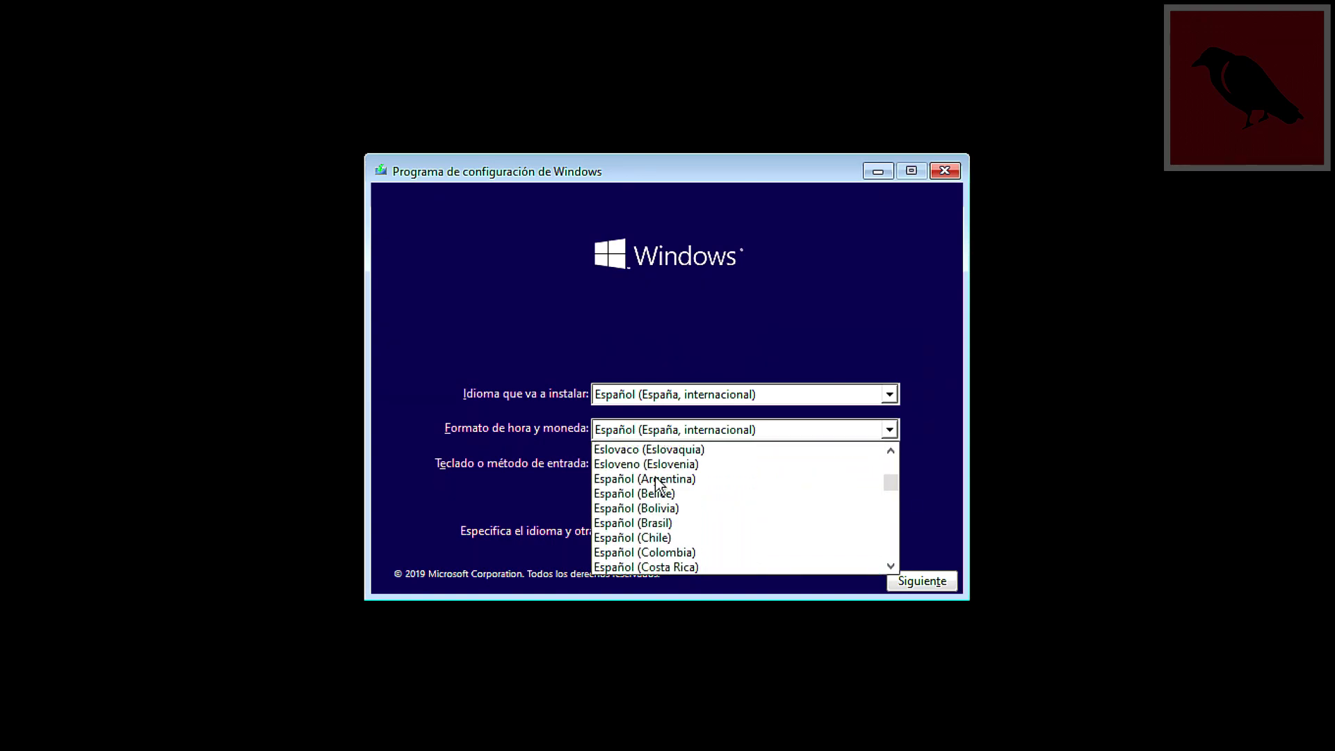
click(666, 521)
- Set the keyboard or input method back to Estados Unidos - Internacional and continue past the language settings
click(672, 466)
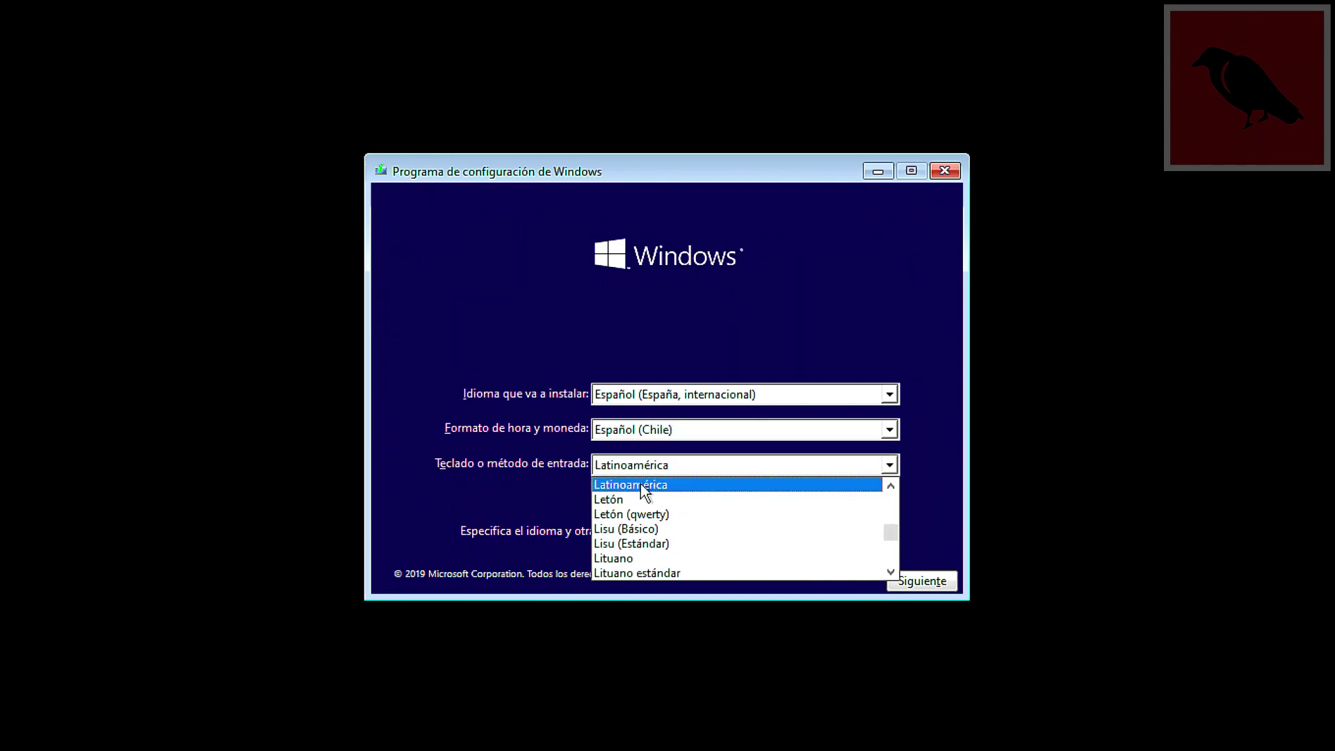
scroll(642, 491, up, 7)
scroll(667, 514, up, 5)
scroll(758, 521, up, 12)
scroll(758, 522, down, 4)
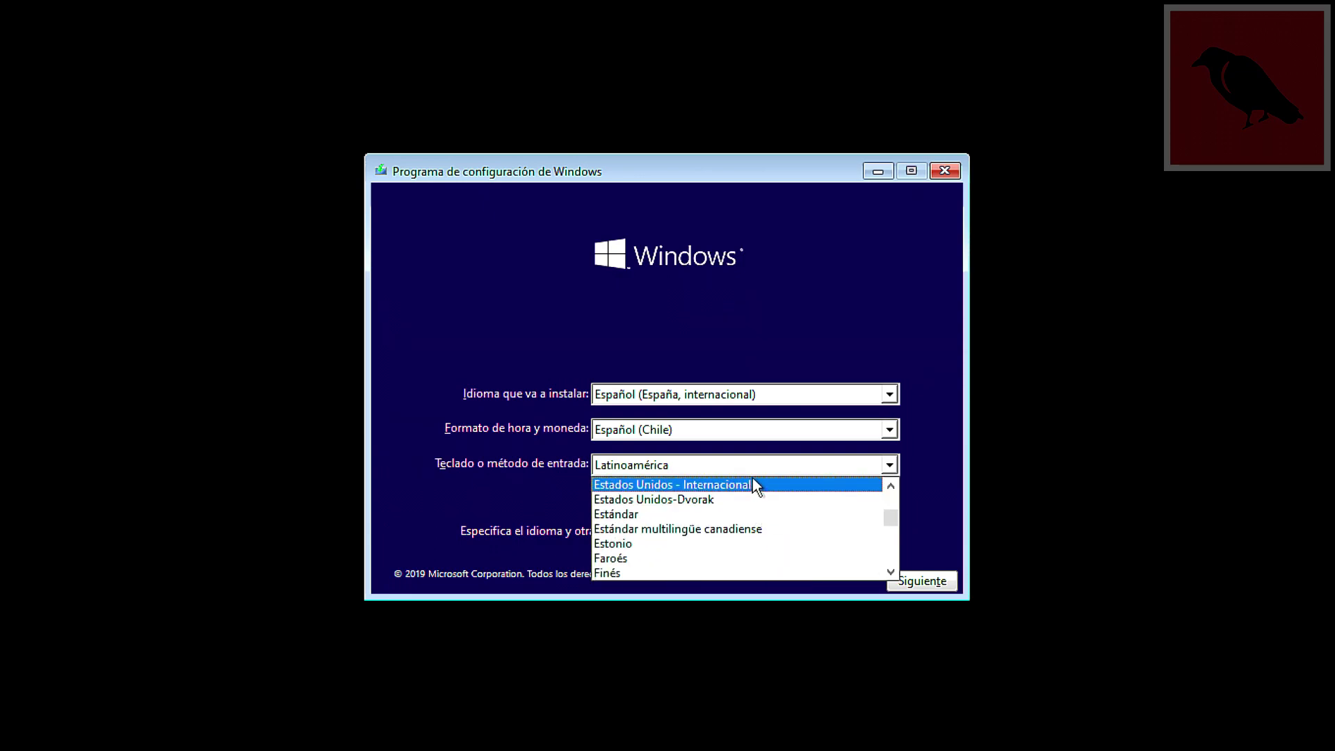
click(736, 485)
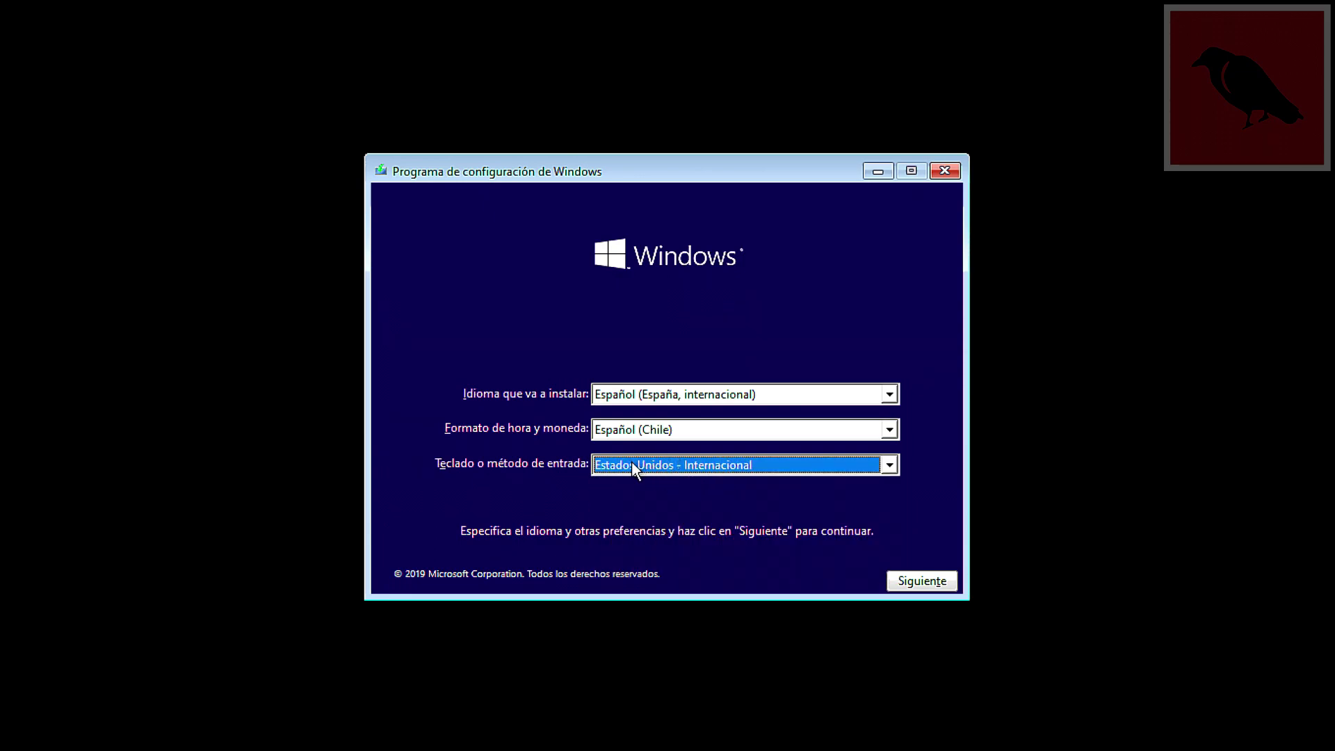
click(914, 583)
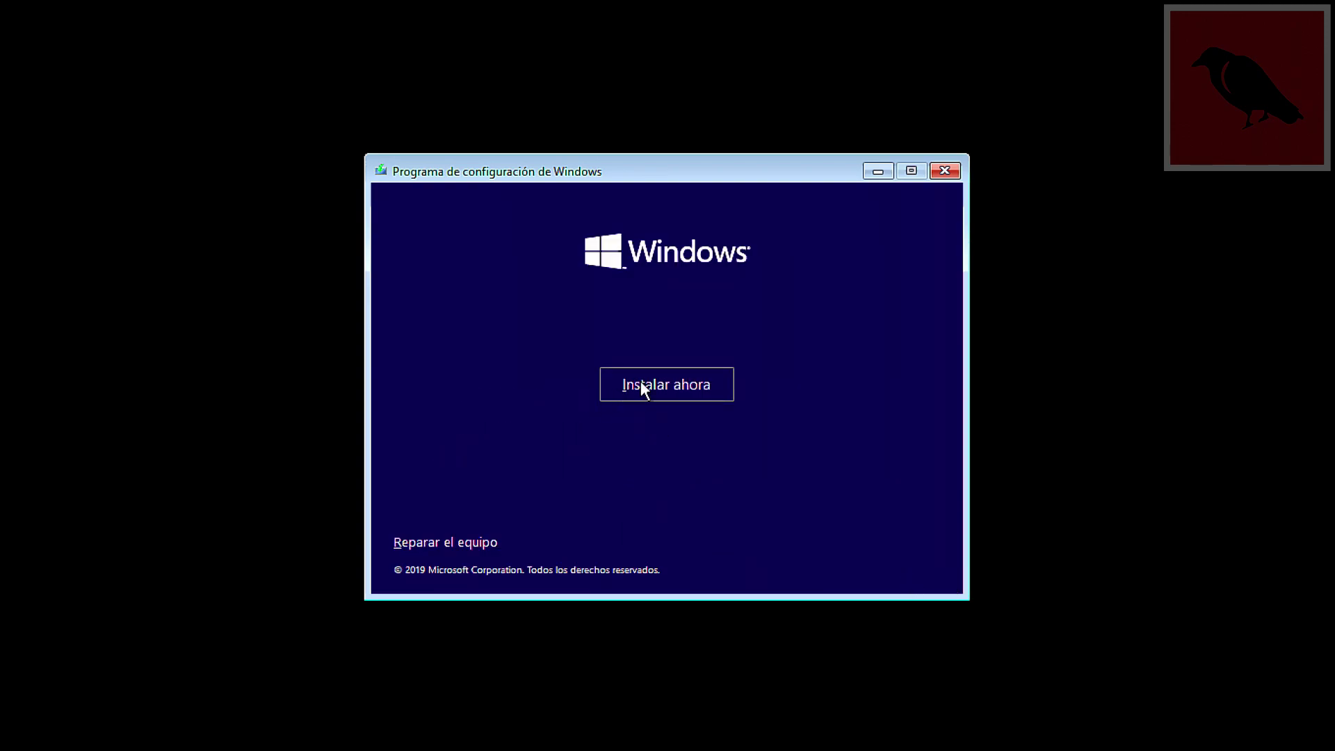
- Start the Windows installation and choose Windows 10 Pro as the operating system to install
click(671, 382)
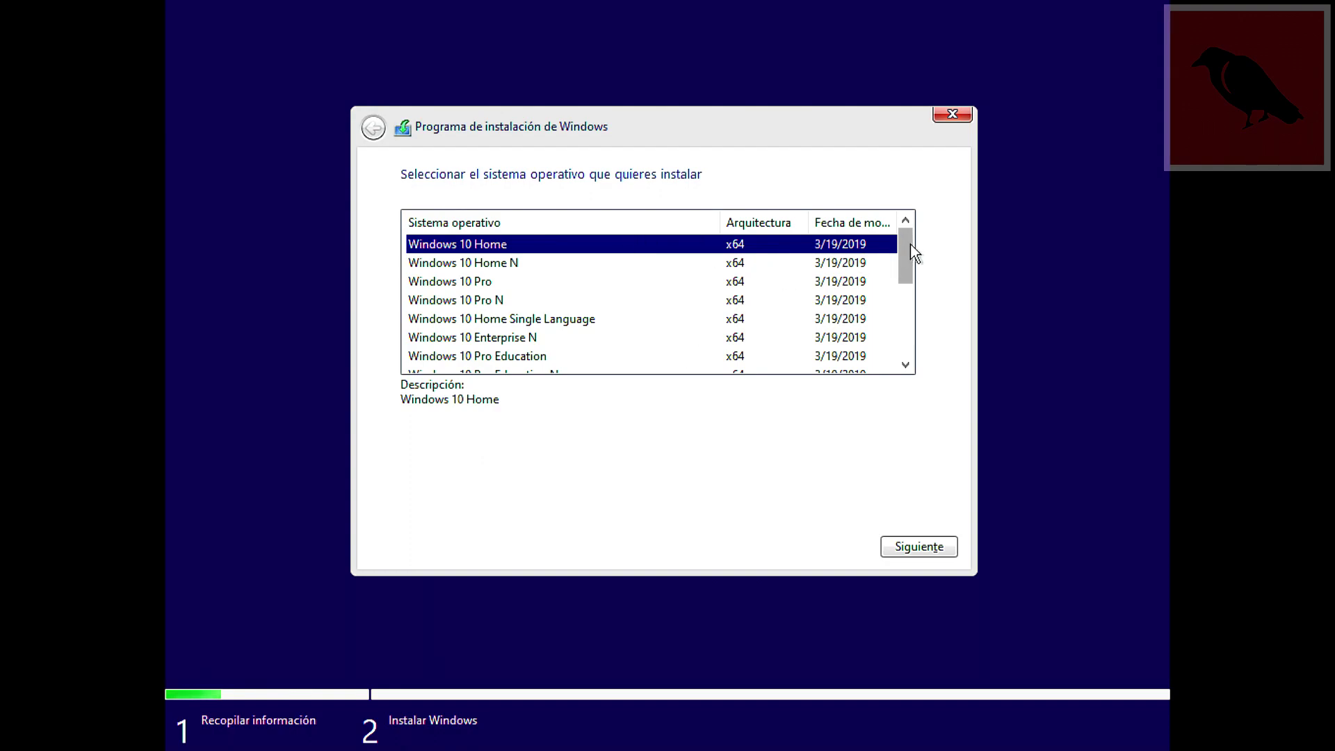
mouse_move(905, 244)
mouse_down()
mouse_move(896, 312)
mouse_move(892, 236)
mouse_up()
click(501, 285)
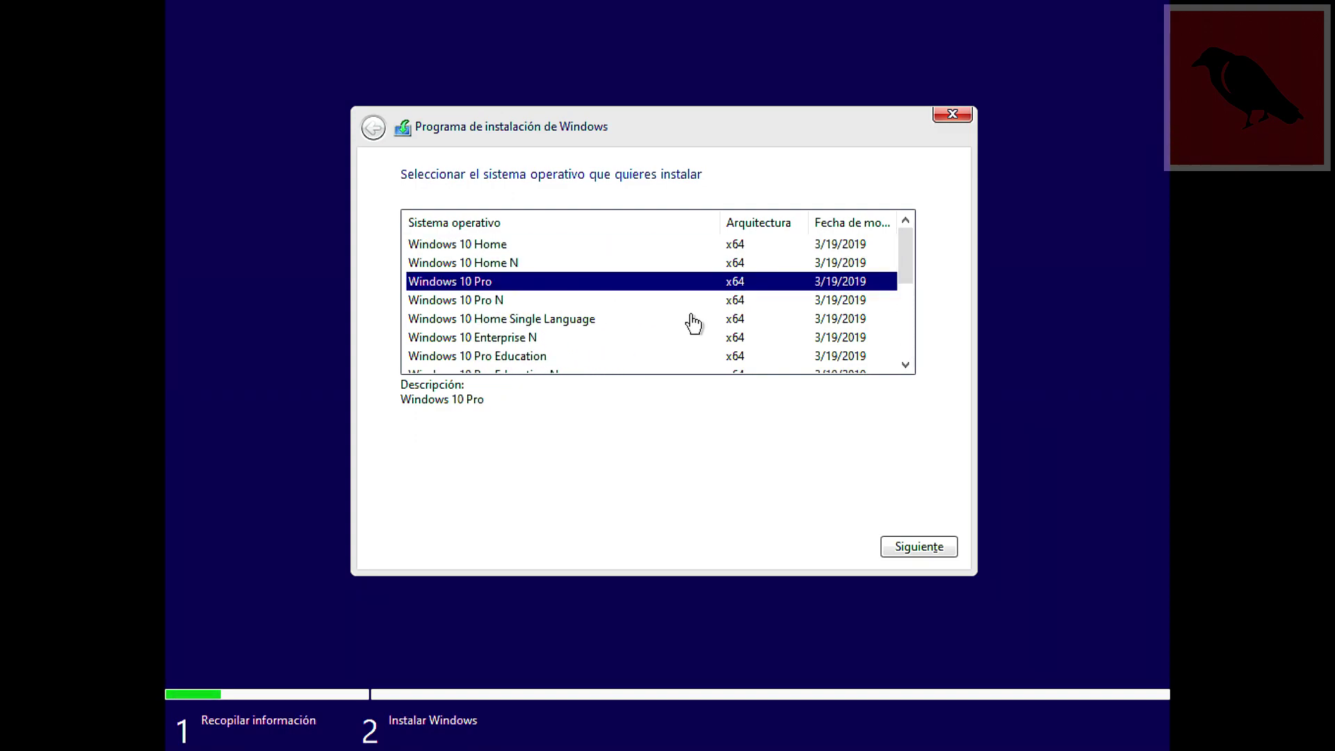
click(904, 547)
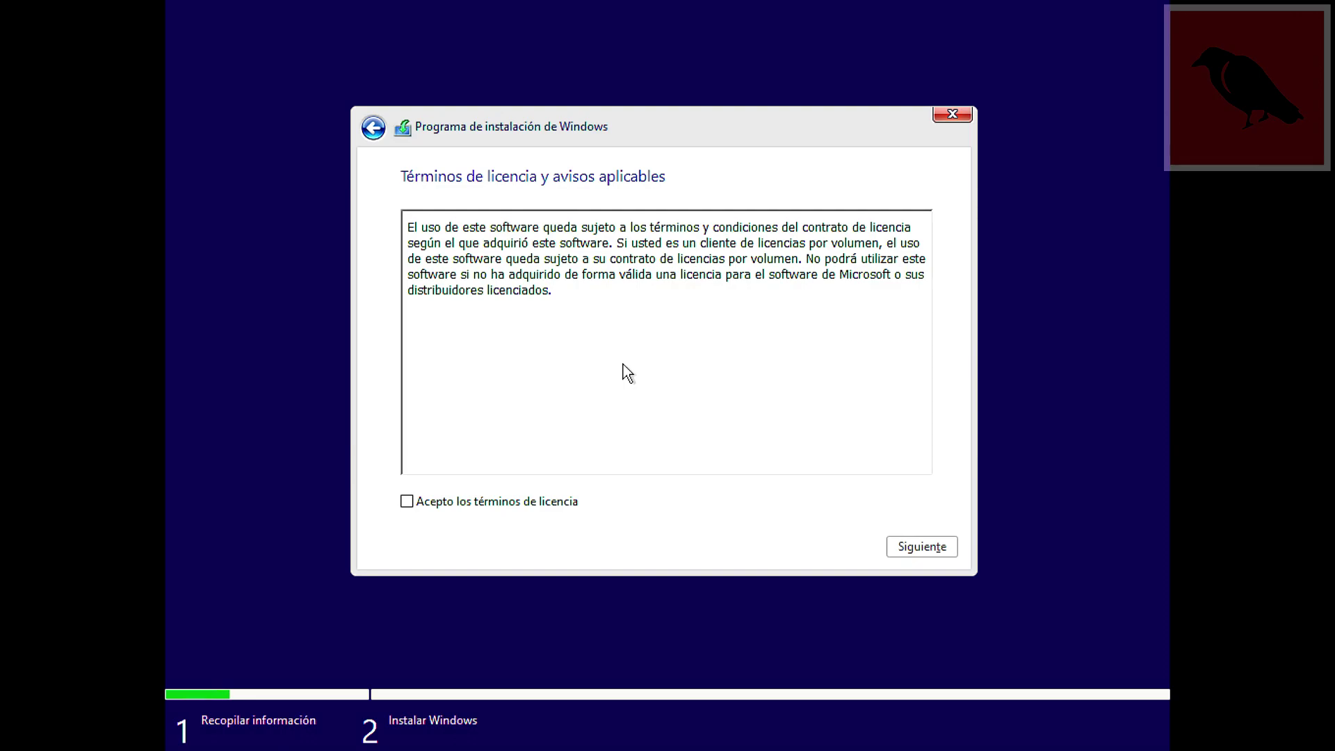
- Accept the licence terms and choose the custom installation type that installs only Windows
click(554, 505)
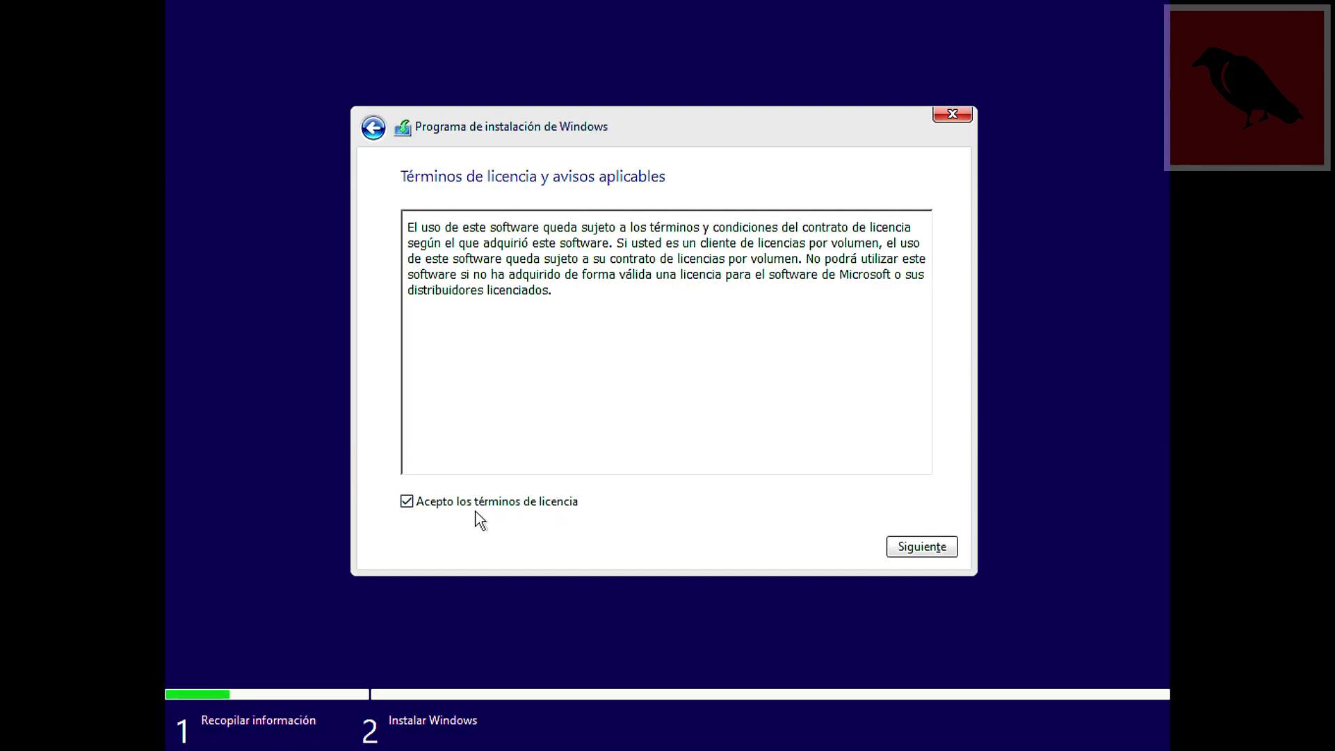
click(928, 546)
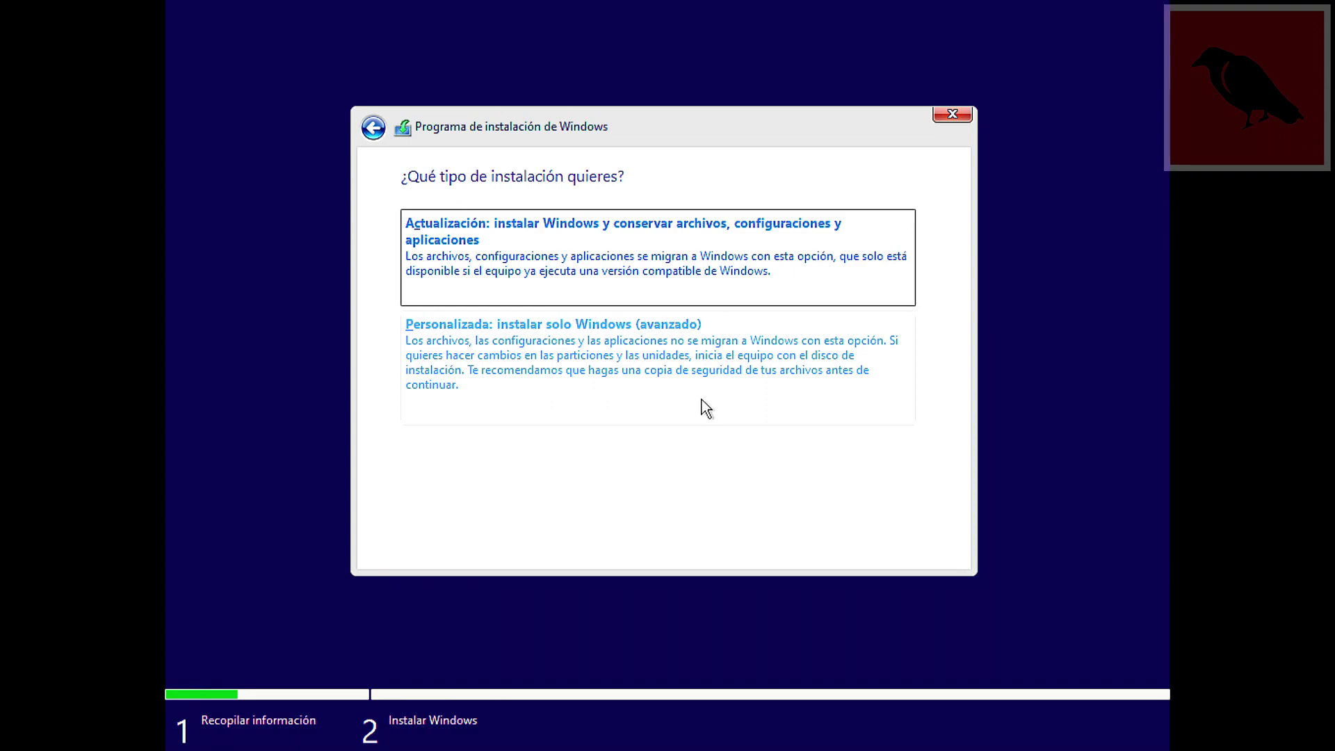
click(574, 351)
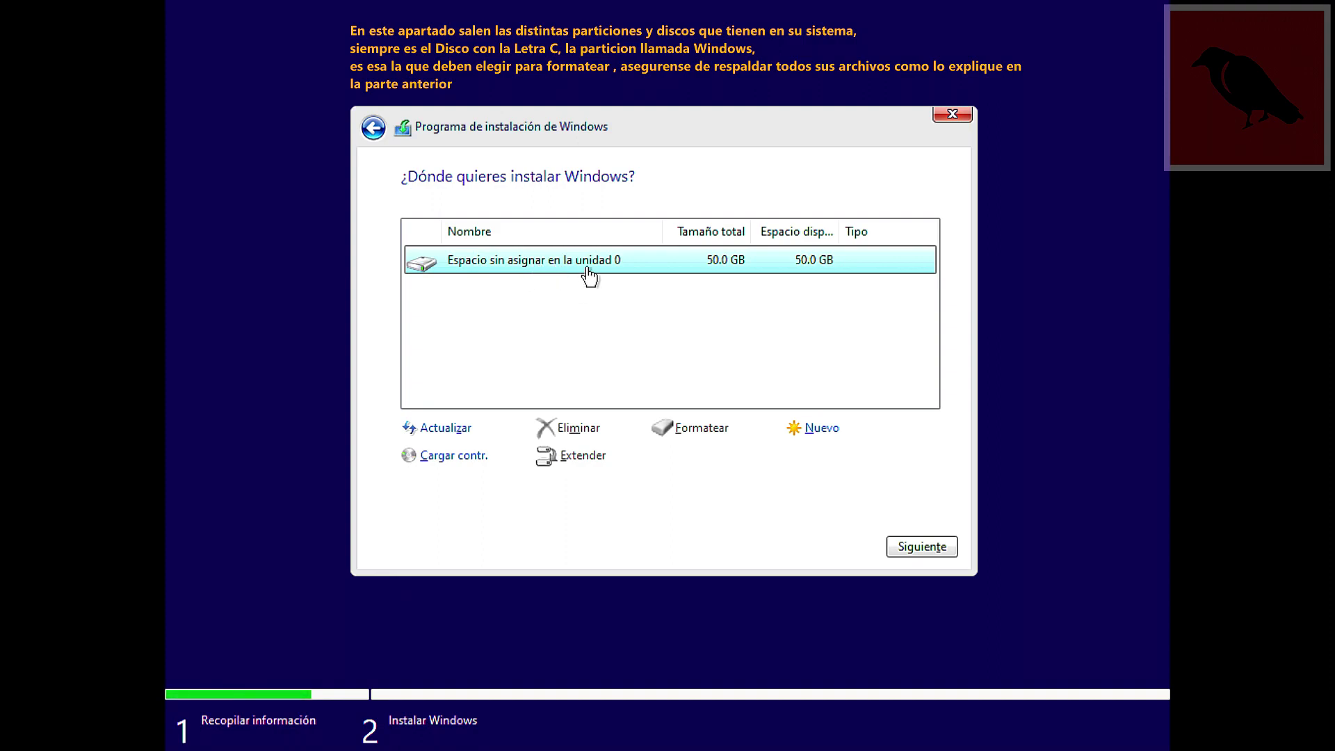
click(818, 431)
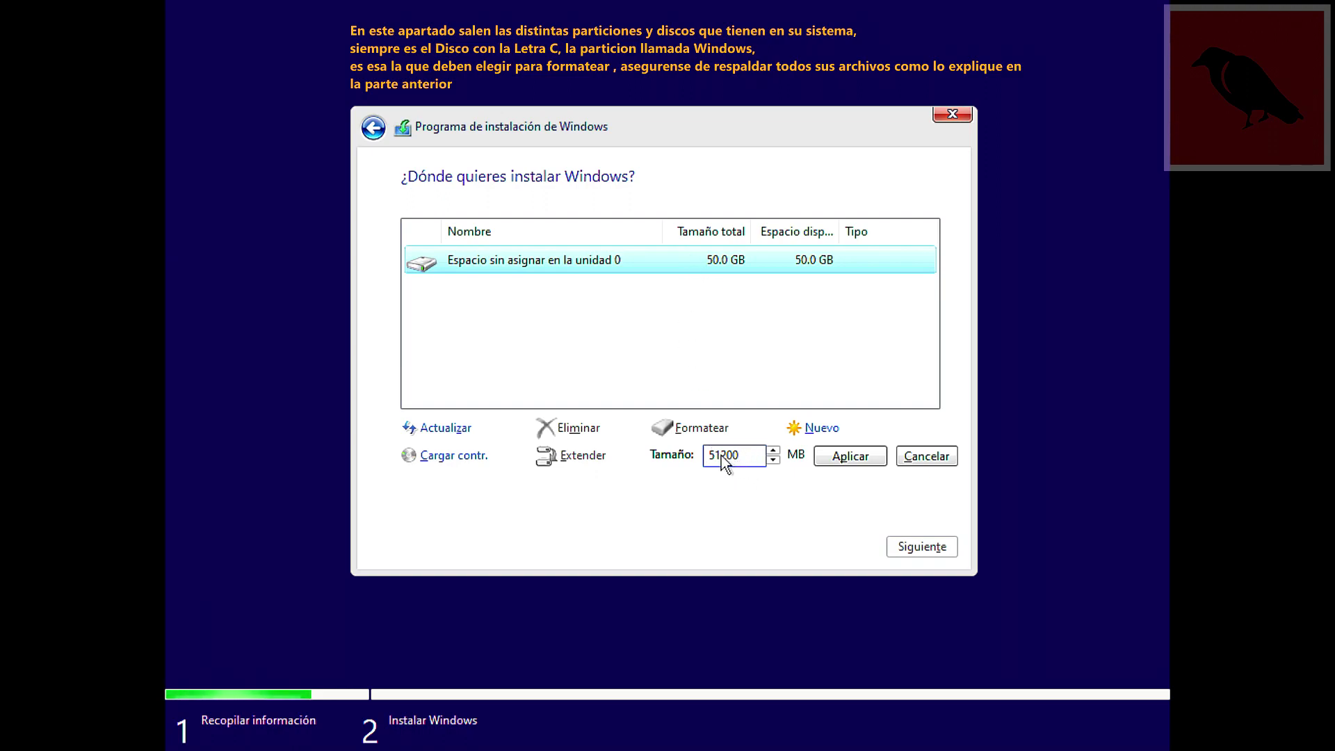
drag(719, 456, 713, 457)
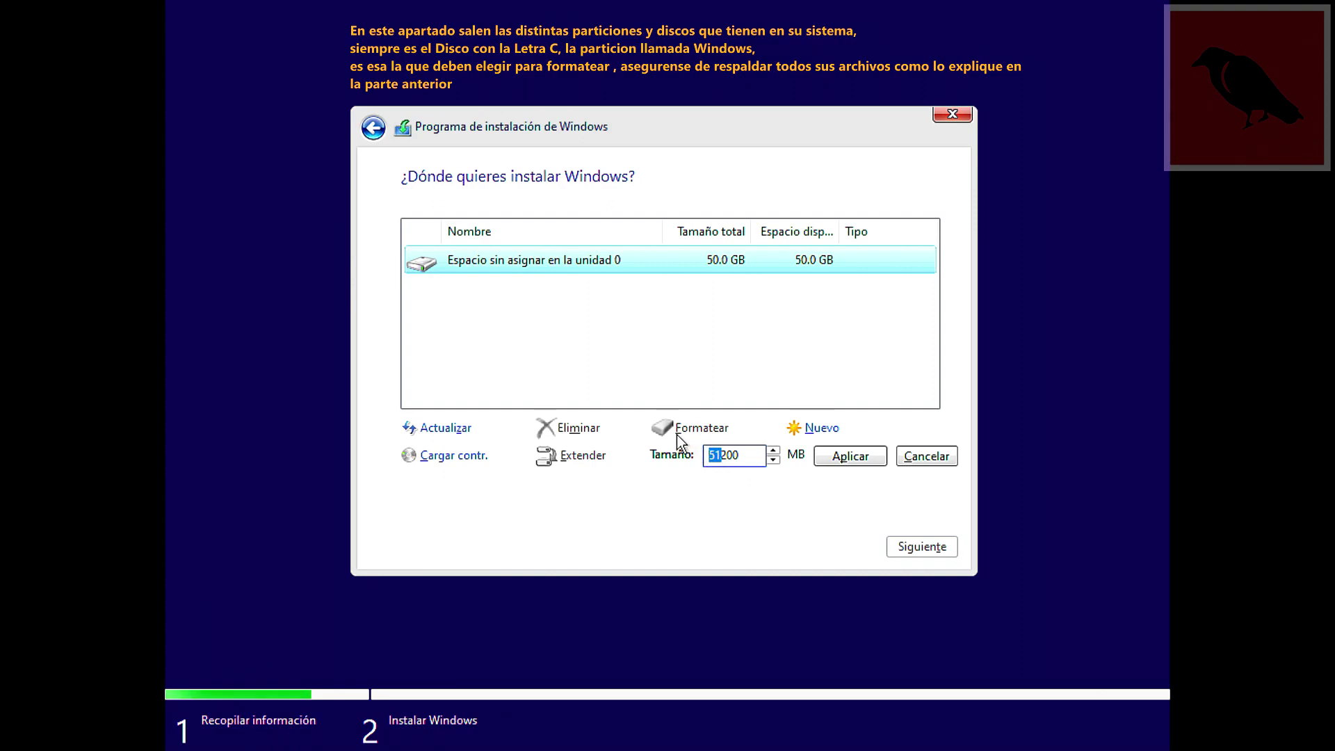
text(30)
drag(729, 463, 709, 458)
text(1000000)
drag(761, 459, 706, 449)
click(904, 457)
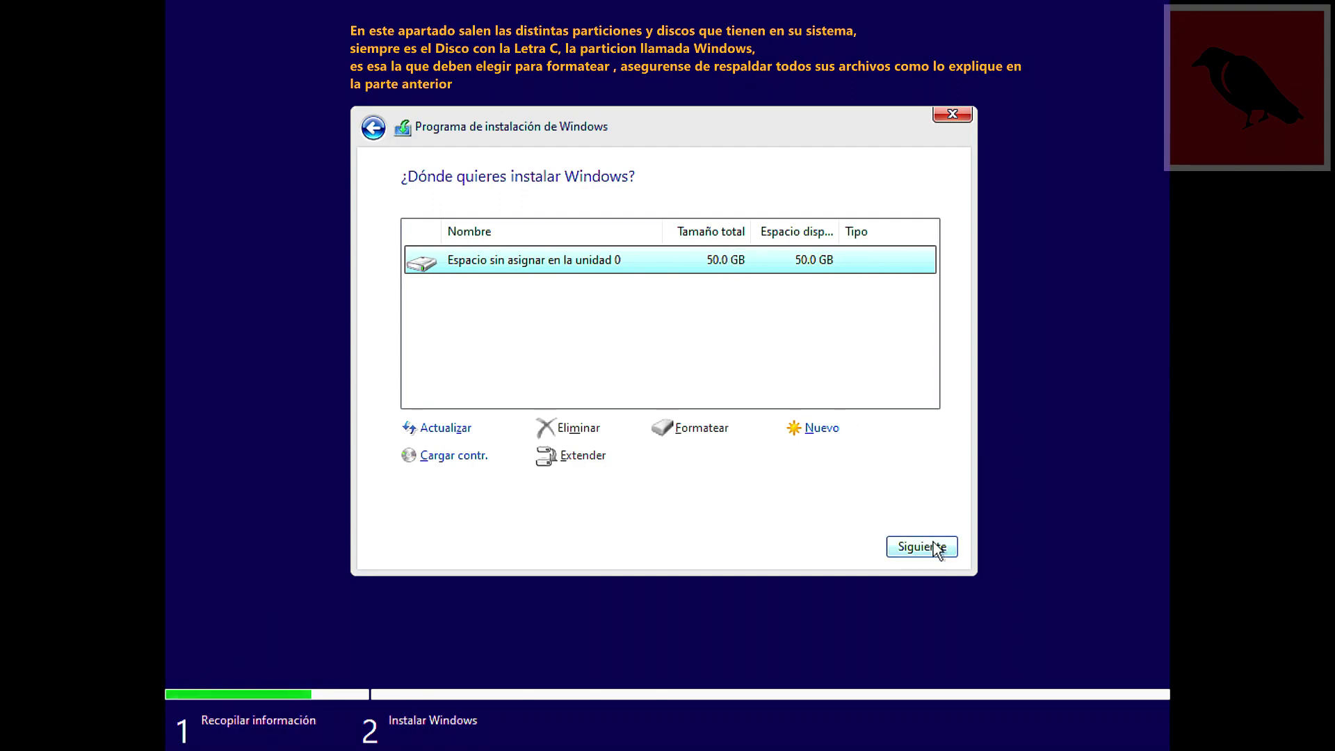
- Start installing Windows on the unallocated space of drive 0
click(913, 546)
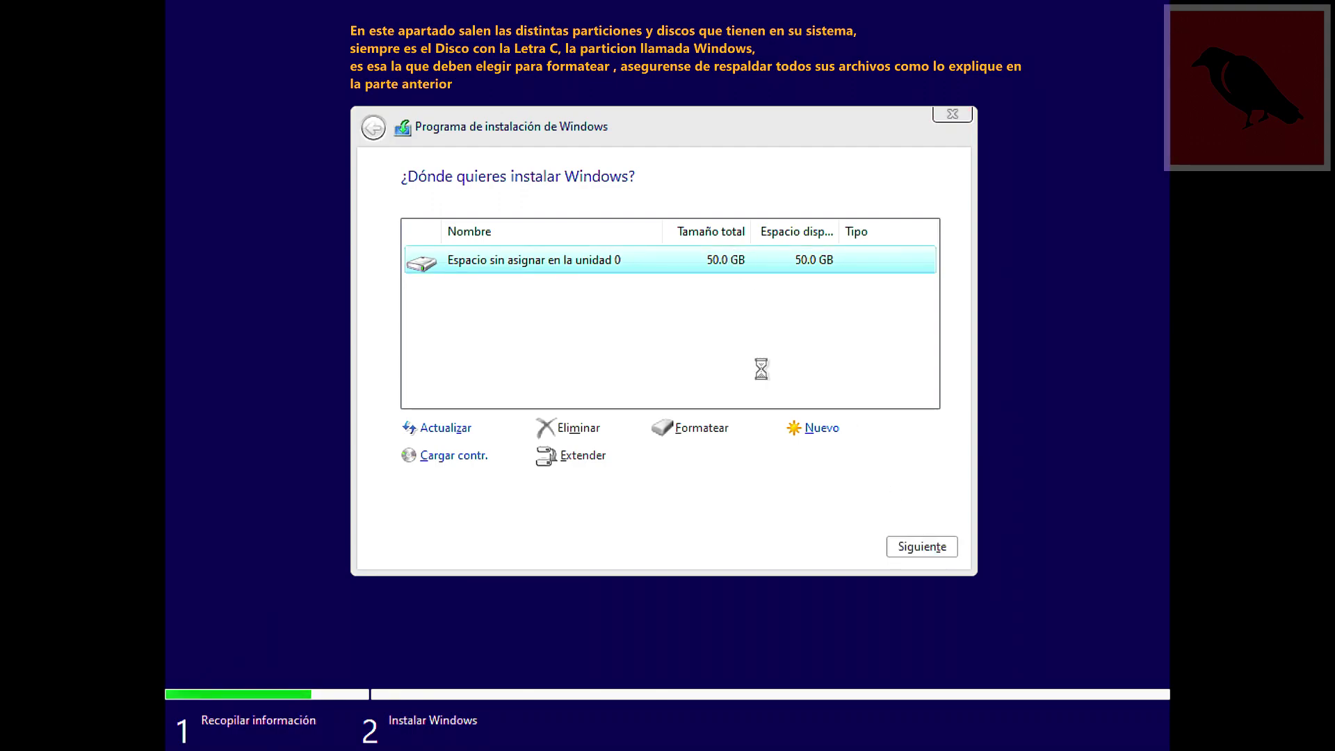
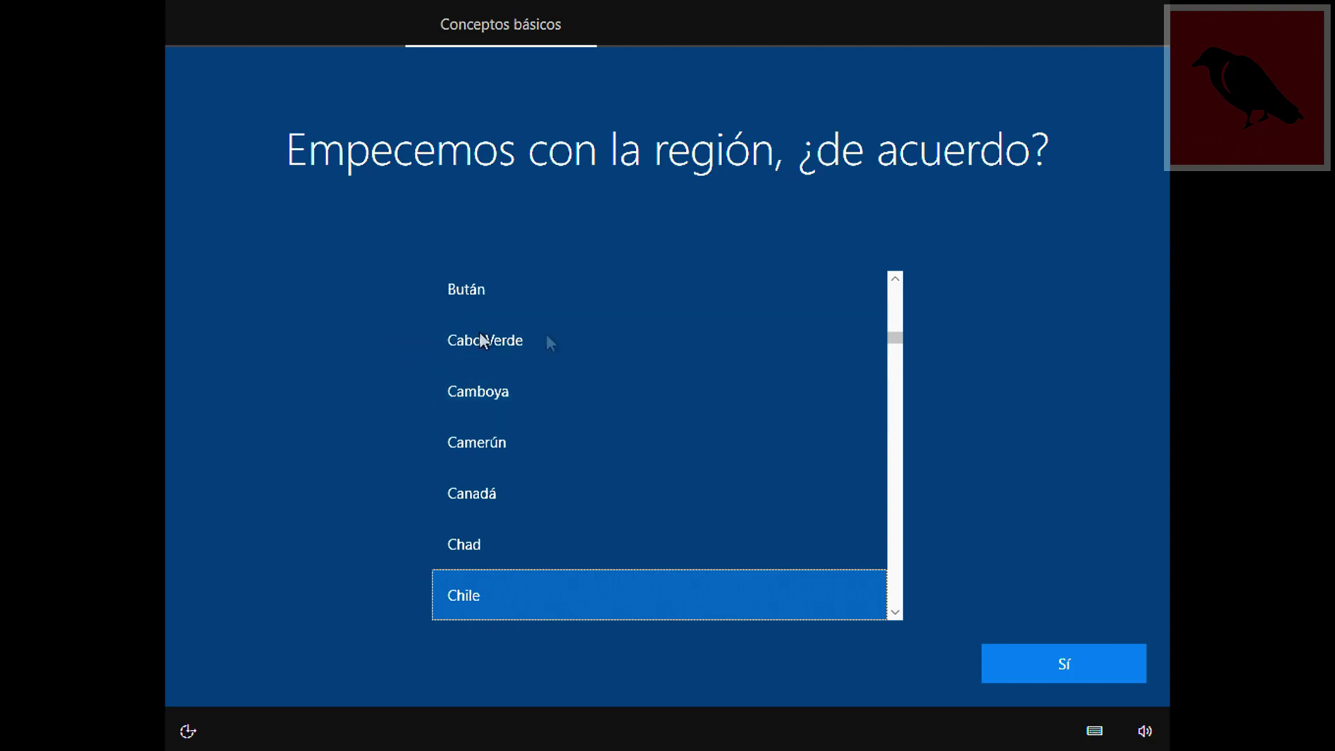
- Confirm Chile as the region and dismiss the Windows licence expiry notice
scroll(715, 400, down, 1)
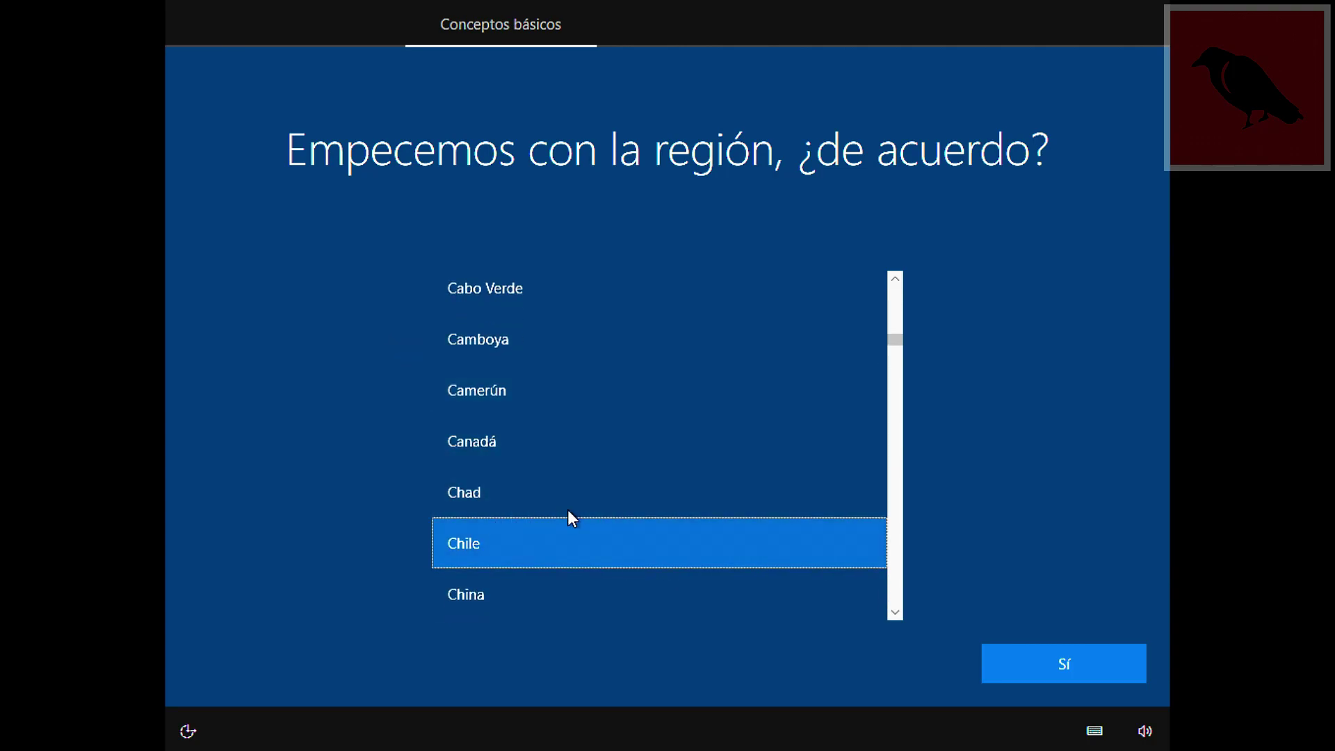
scroll(569, 445, down, 1)
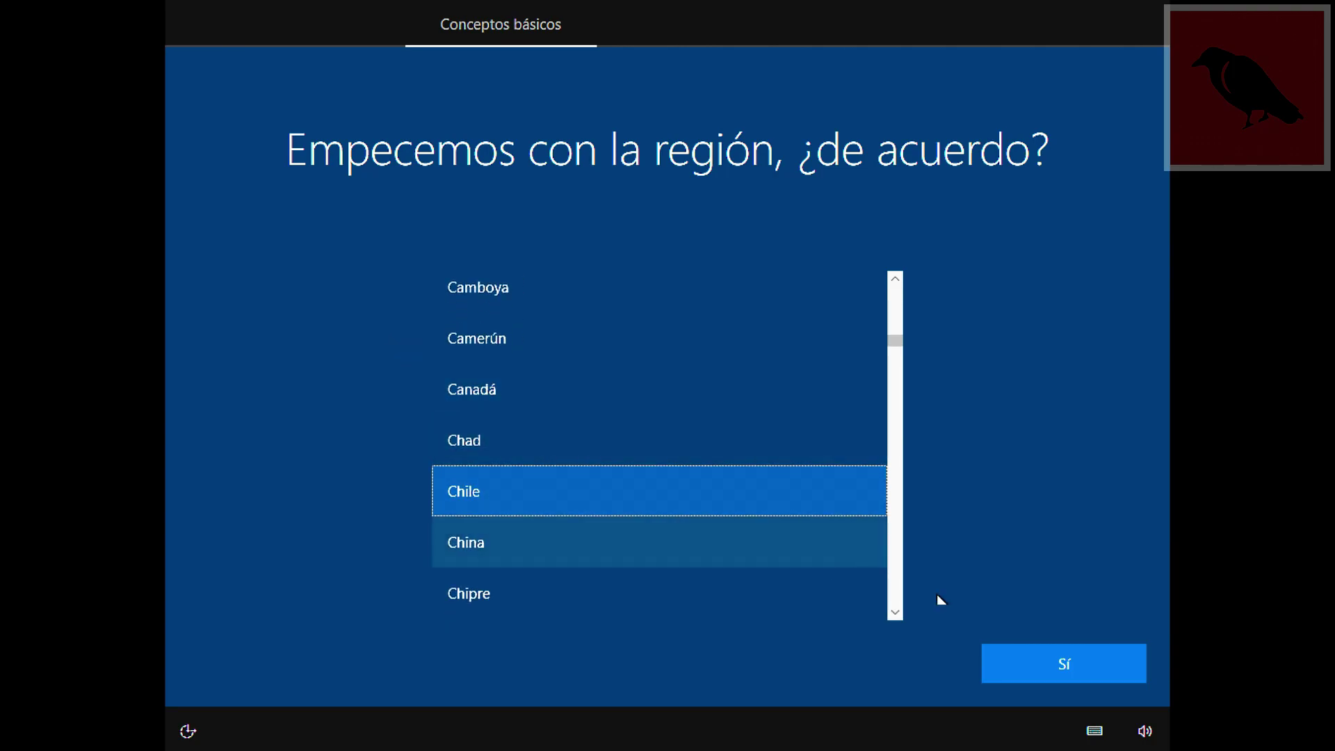
click(1073, 670)
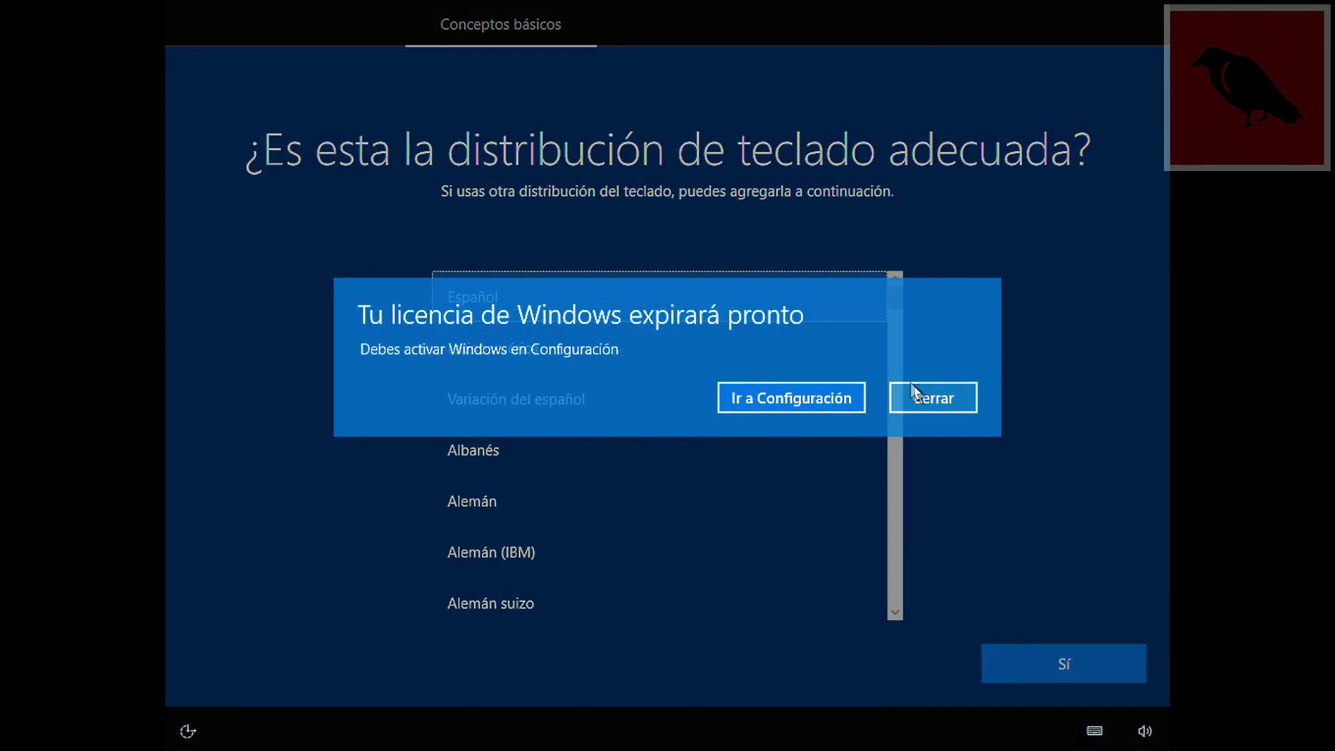
click(900, 399)
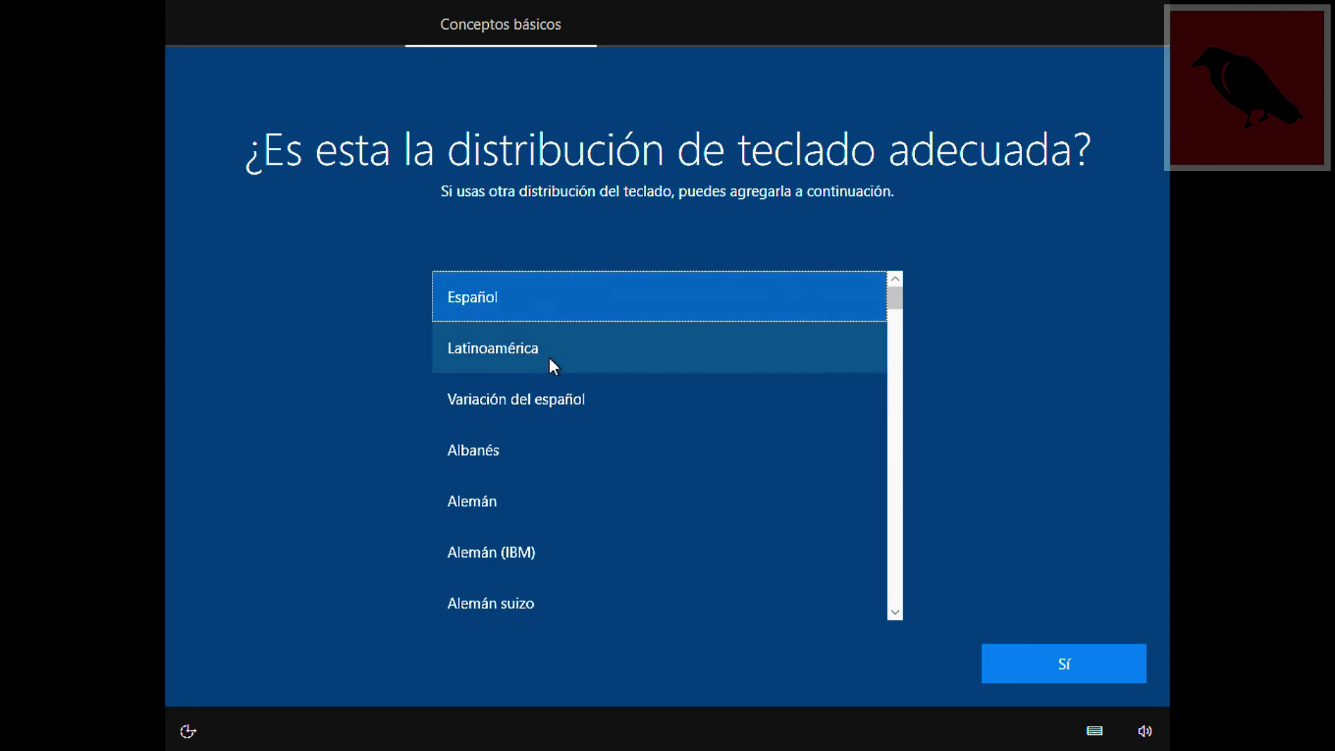
- Choose the Estados Unidos - Internacional keyboard layout and skip adding a second layout
scroll(556, 341, down, 3)
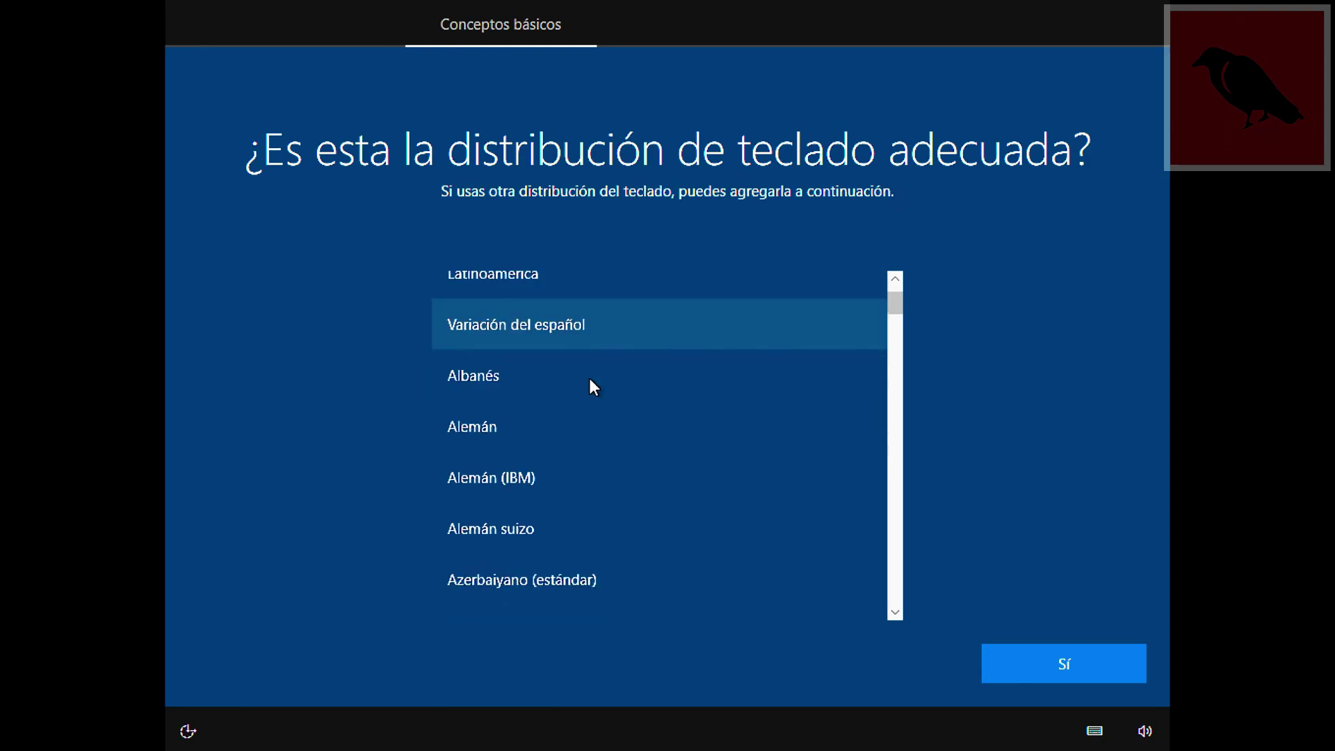
drag(899, 308, 891, 369)
click(726, 347)
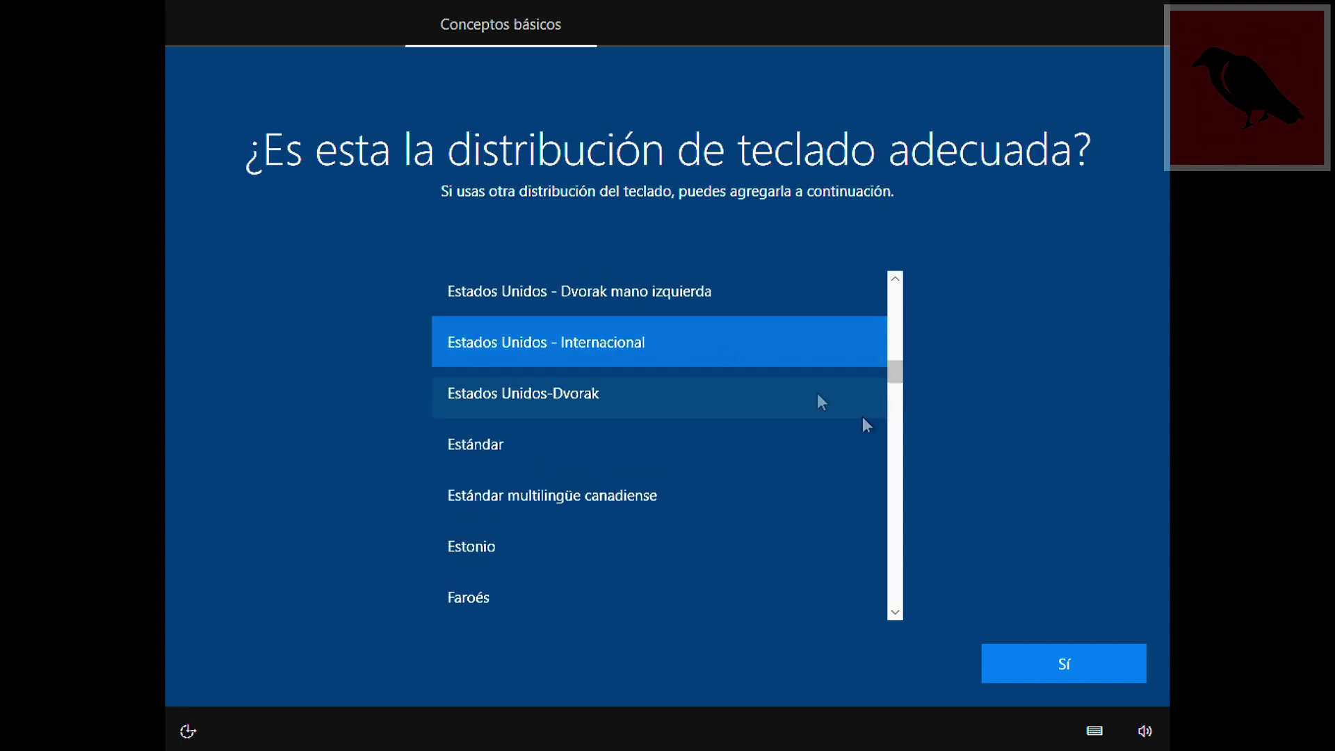
click(1033, 654)
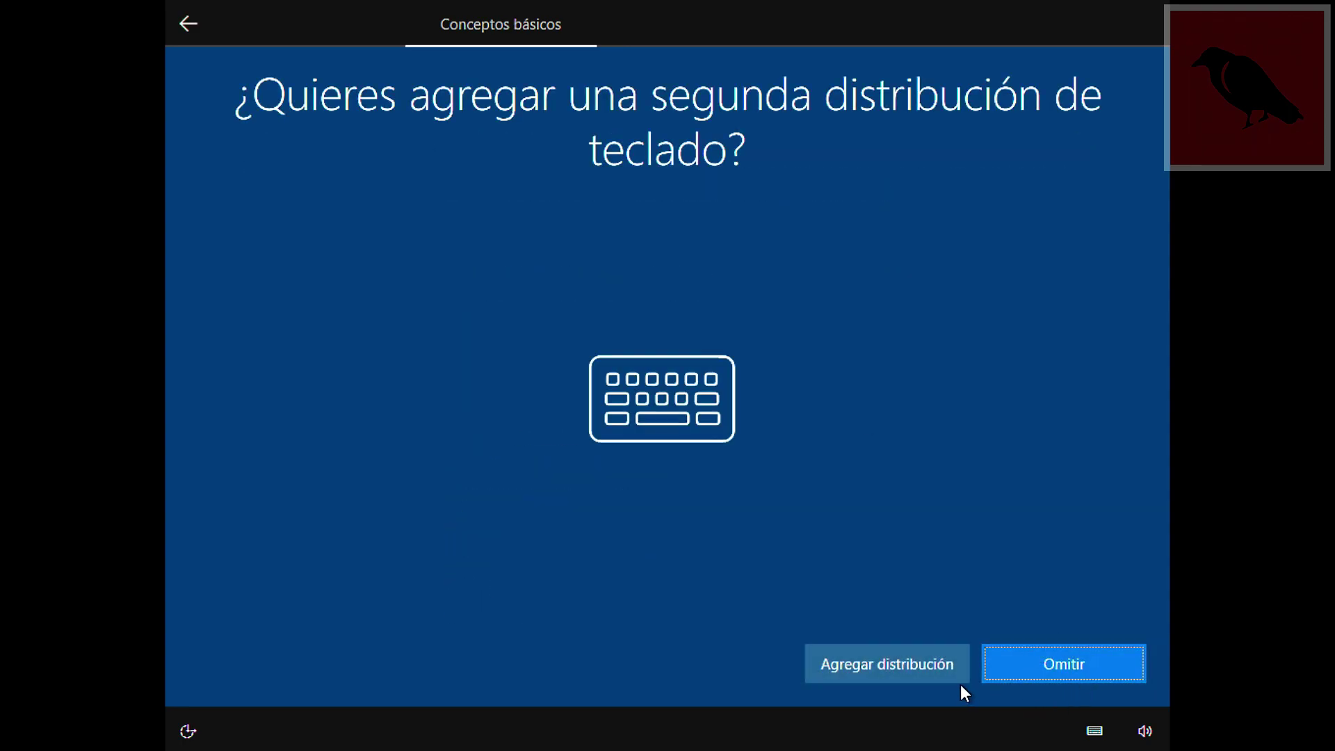
click(1036, 672)
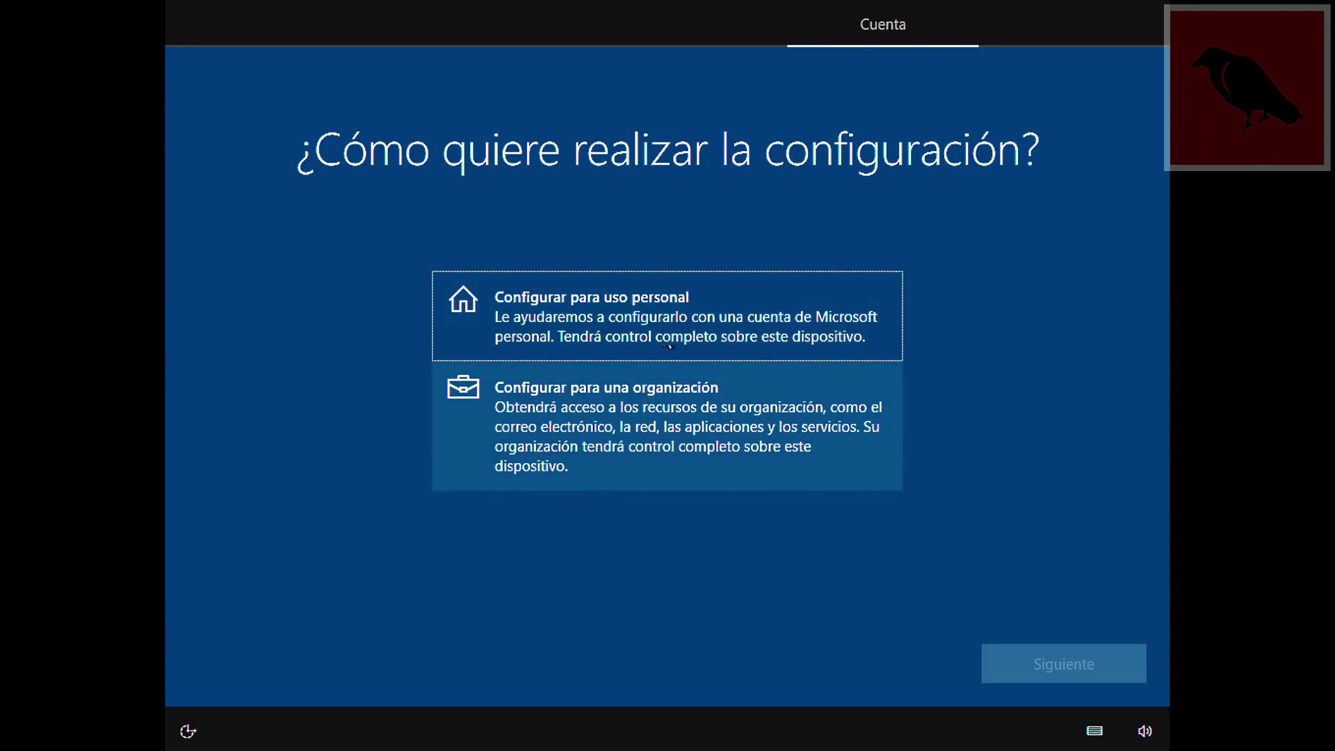
- Set the computer up for personal use with an offline account, declining the Microsoft sign-in
click(702, 318)
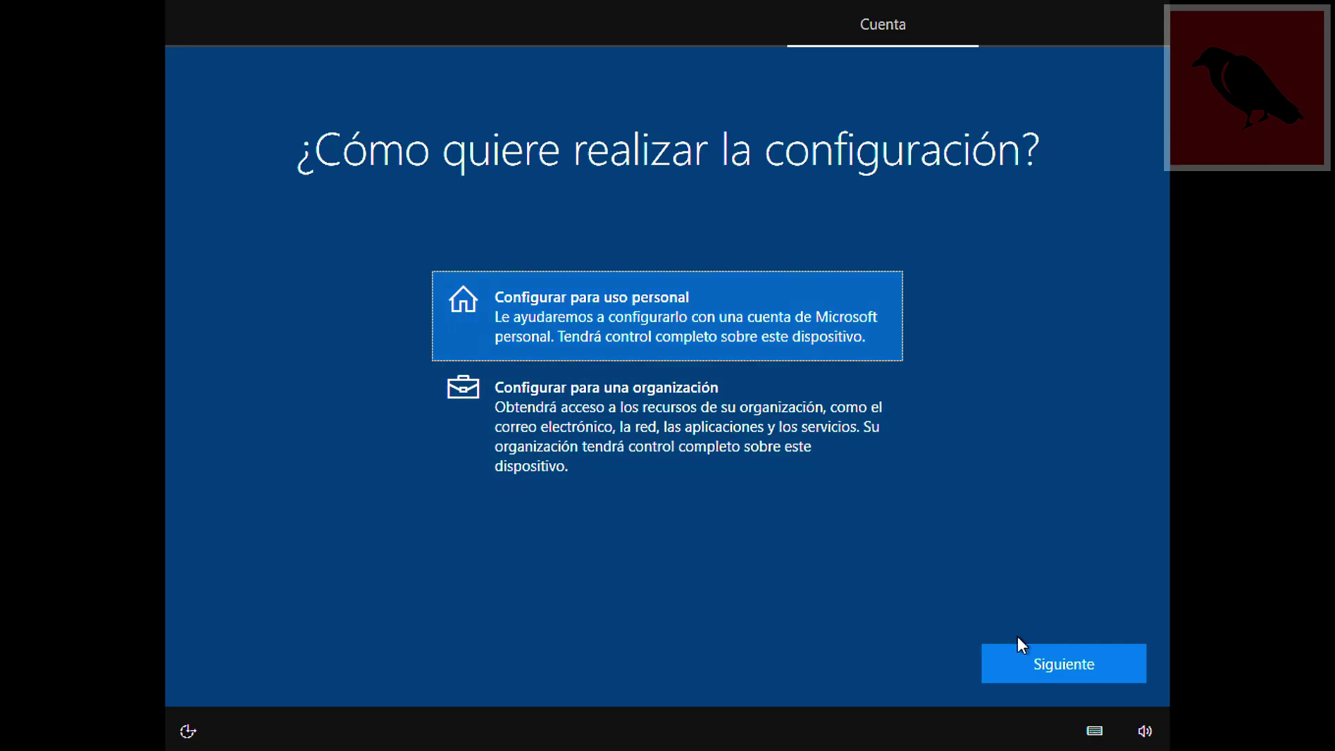
click(1039, 666)
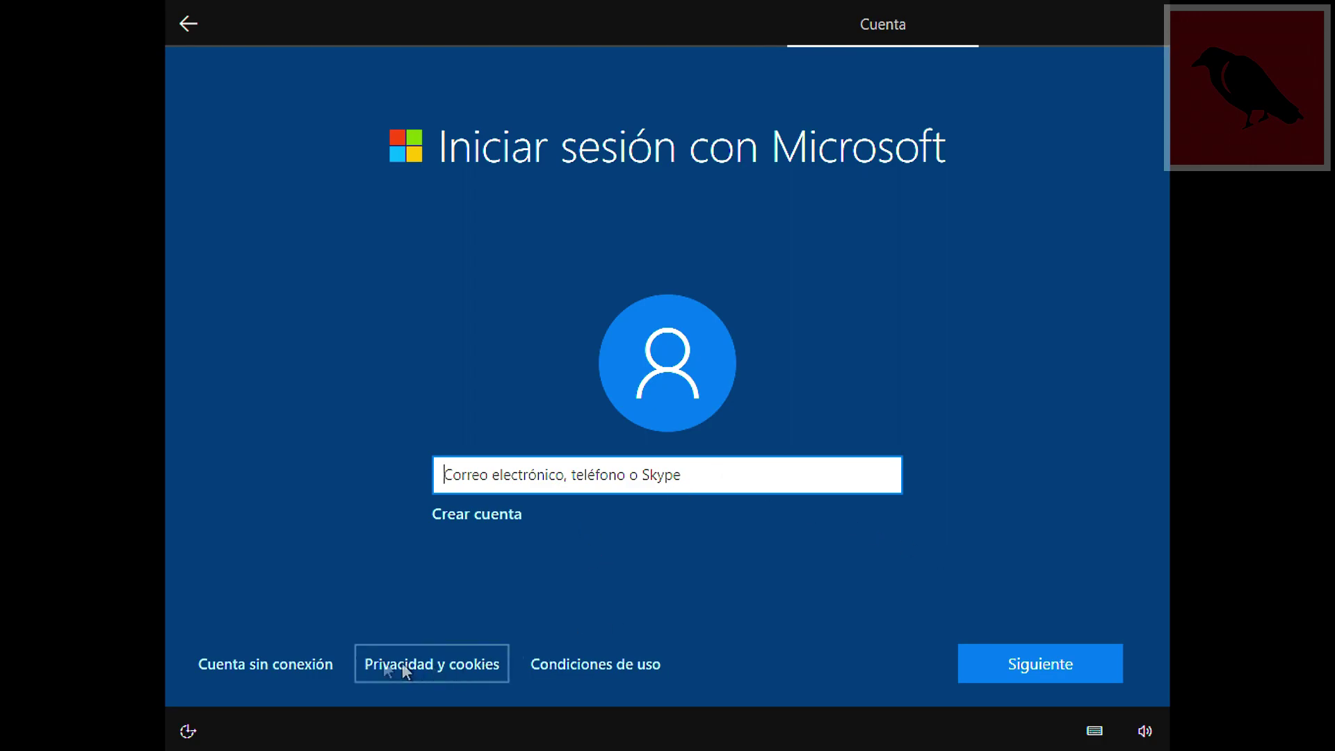
click(292, 663)
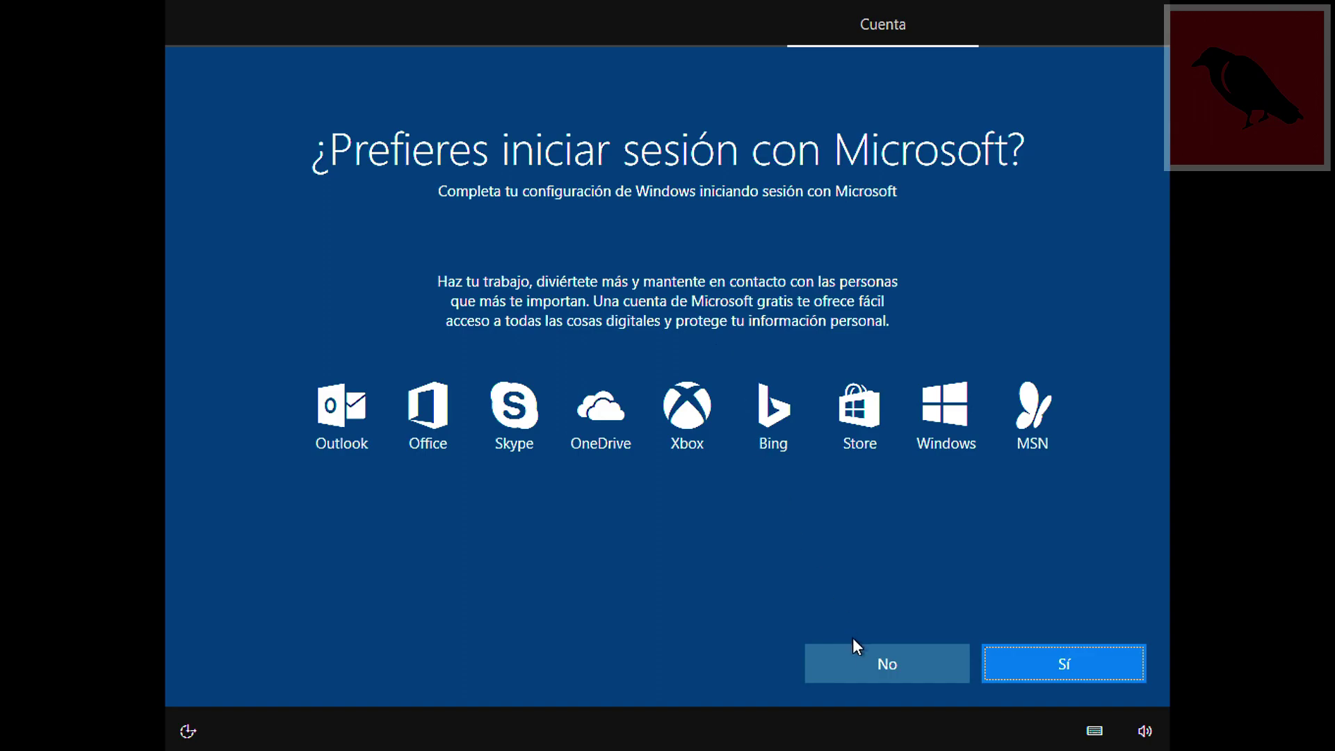
click(882, 634)
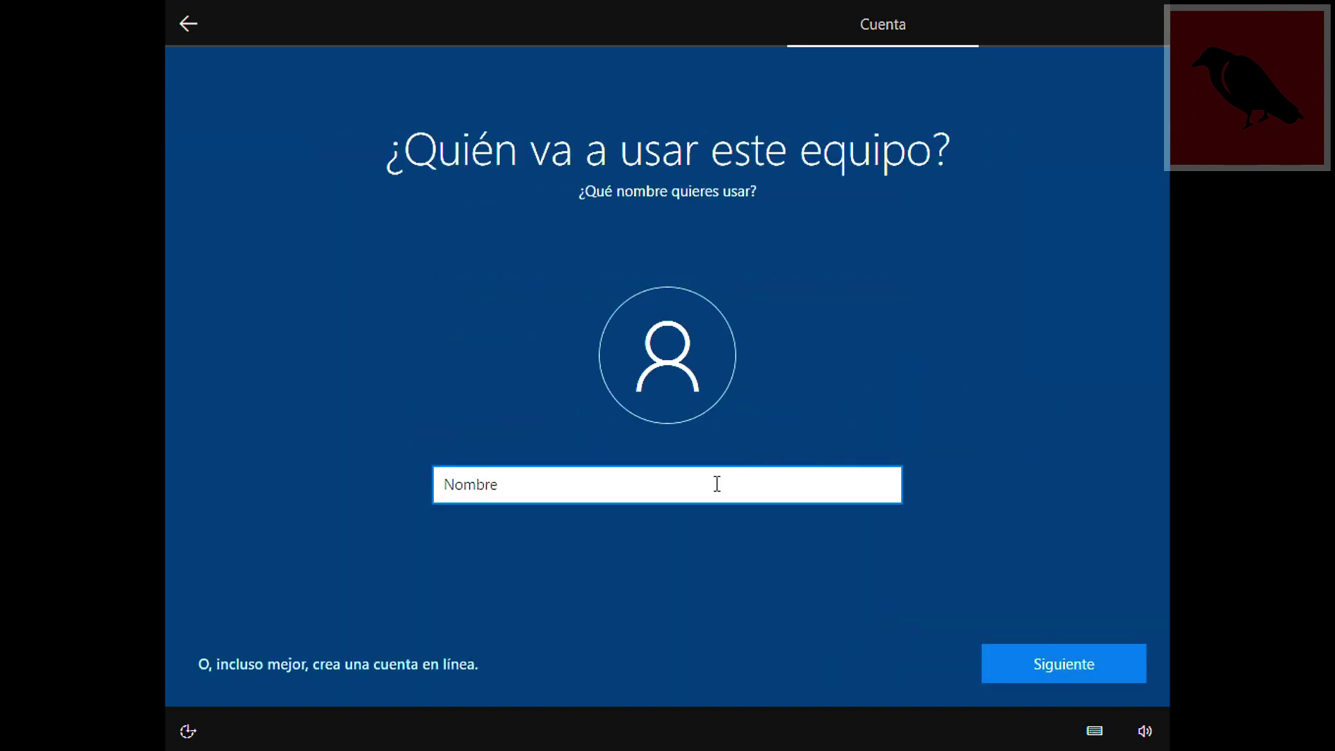
- Name the local account Cuervo Virtual, and enter and confirm its account password
text(Cuervo Virtual)
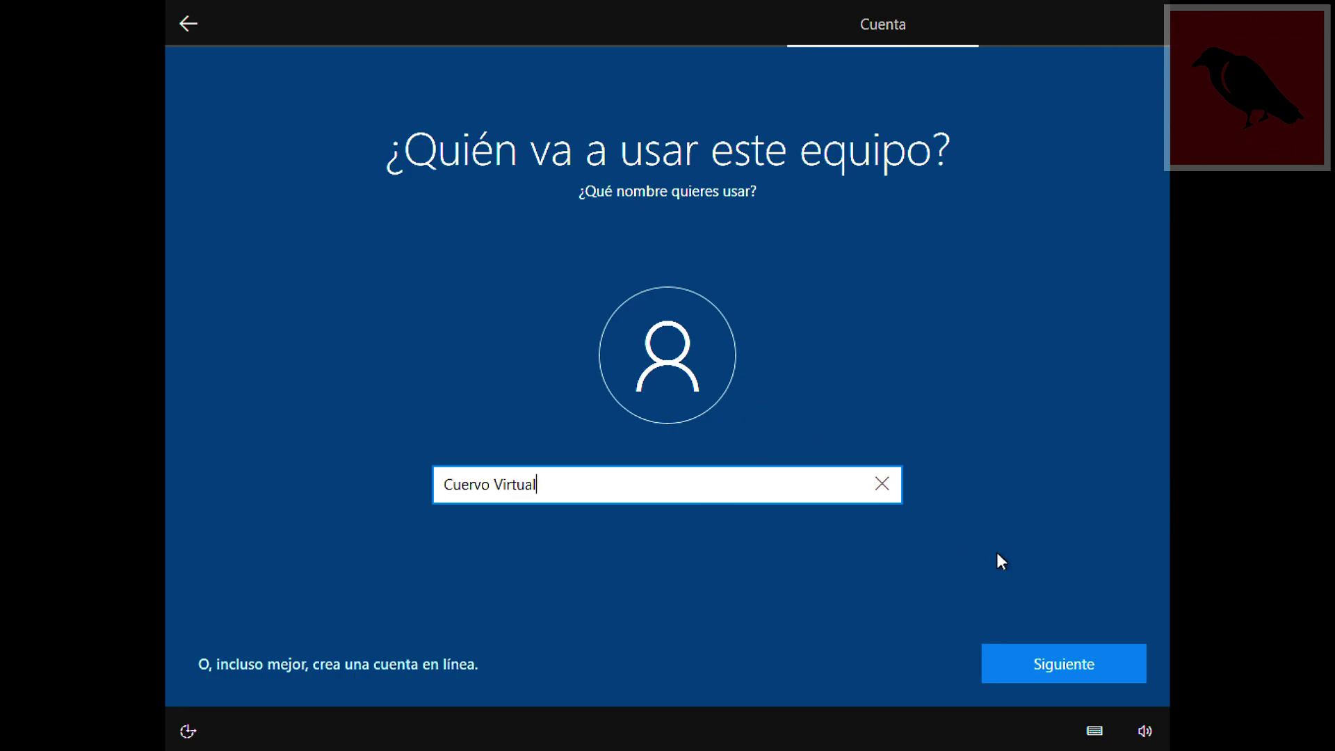
click(1041, 649)
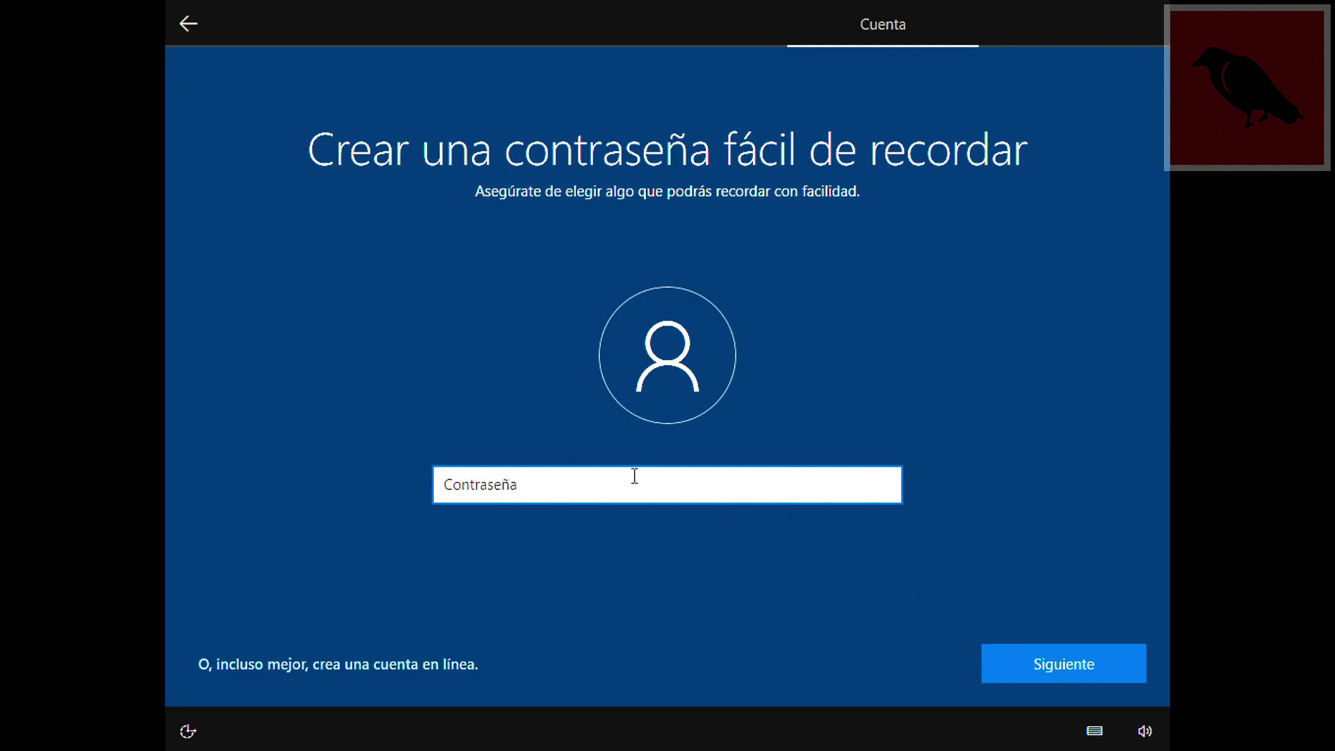
text(••••)
click(1054, 669)
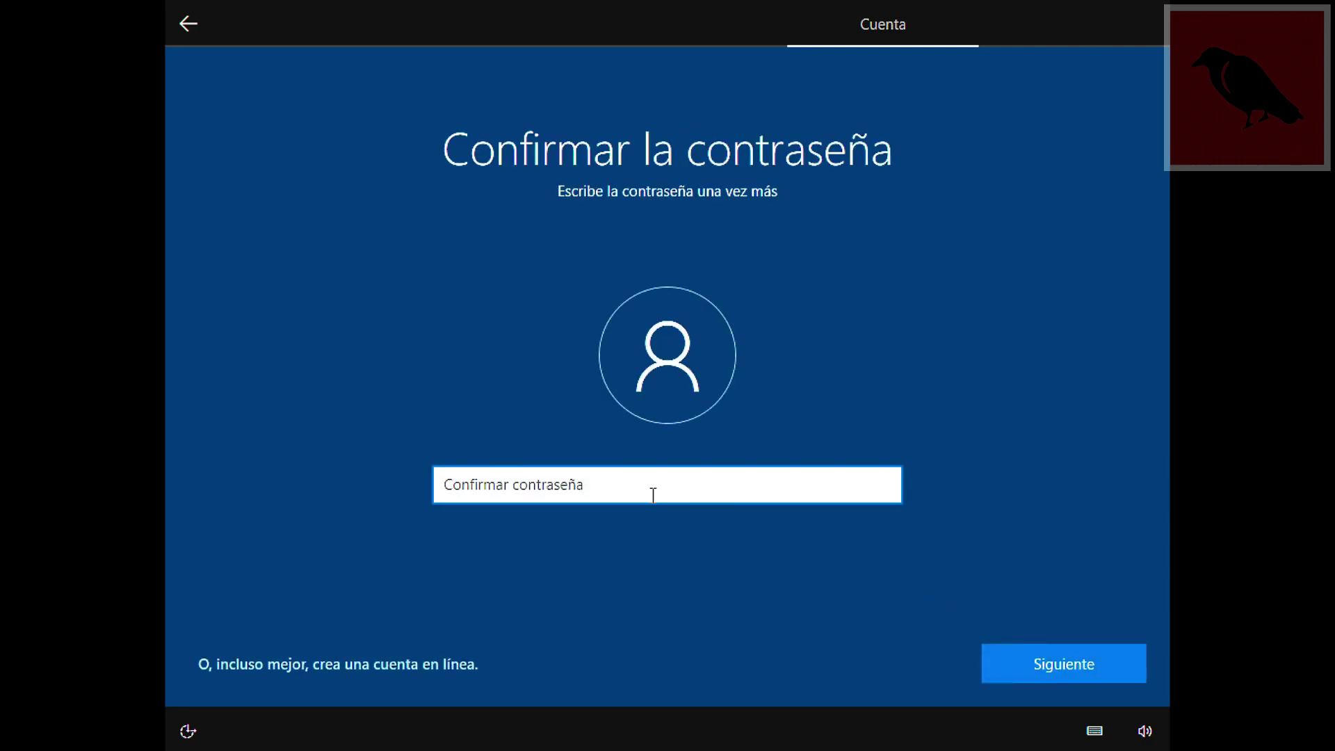
text(••••)
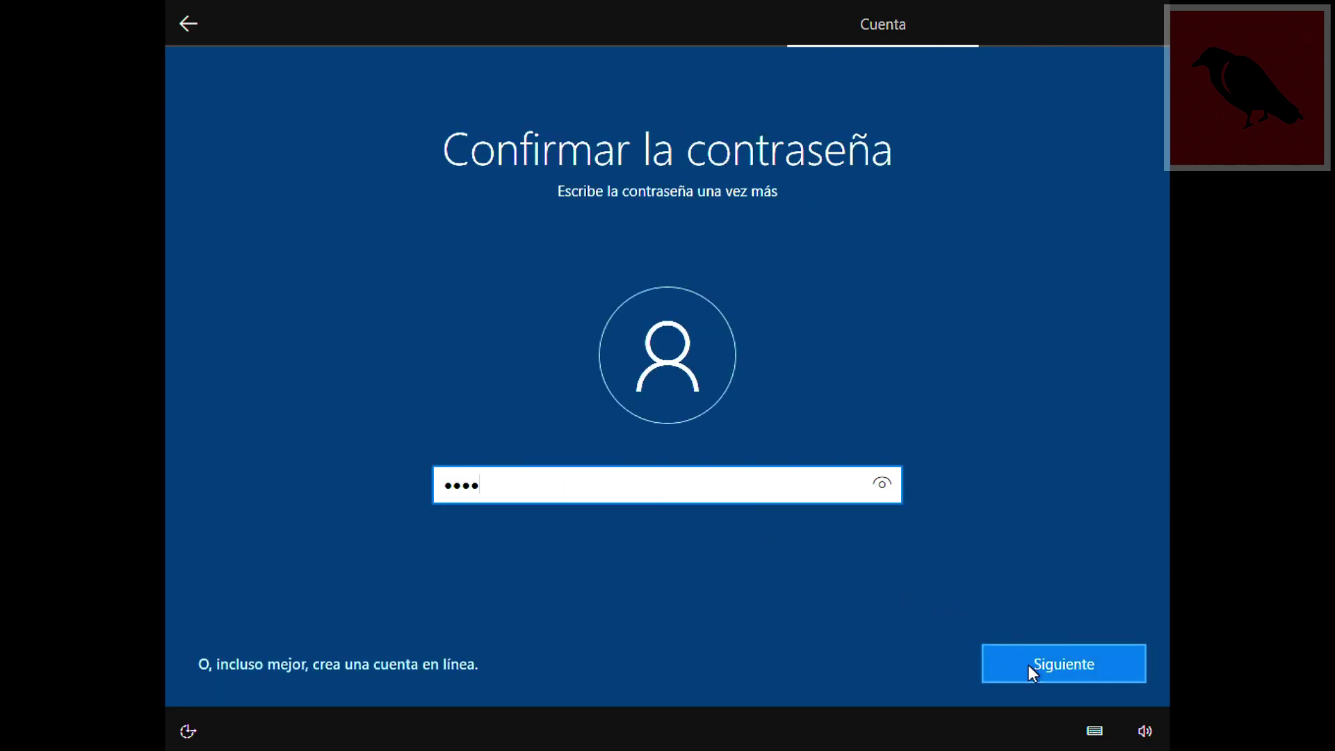
click(1028, 665)
- Choose "¿Cuál era el nombre de tu primera mascota?" as the account's first security question
click(732, 511)
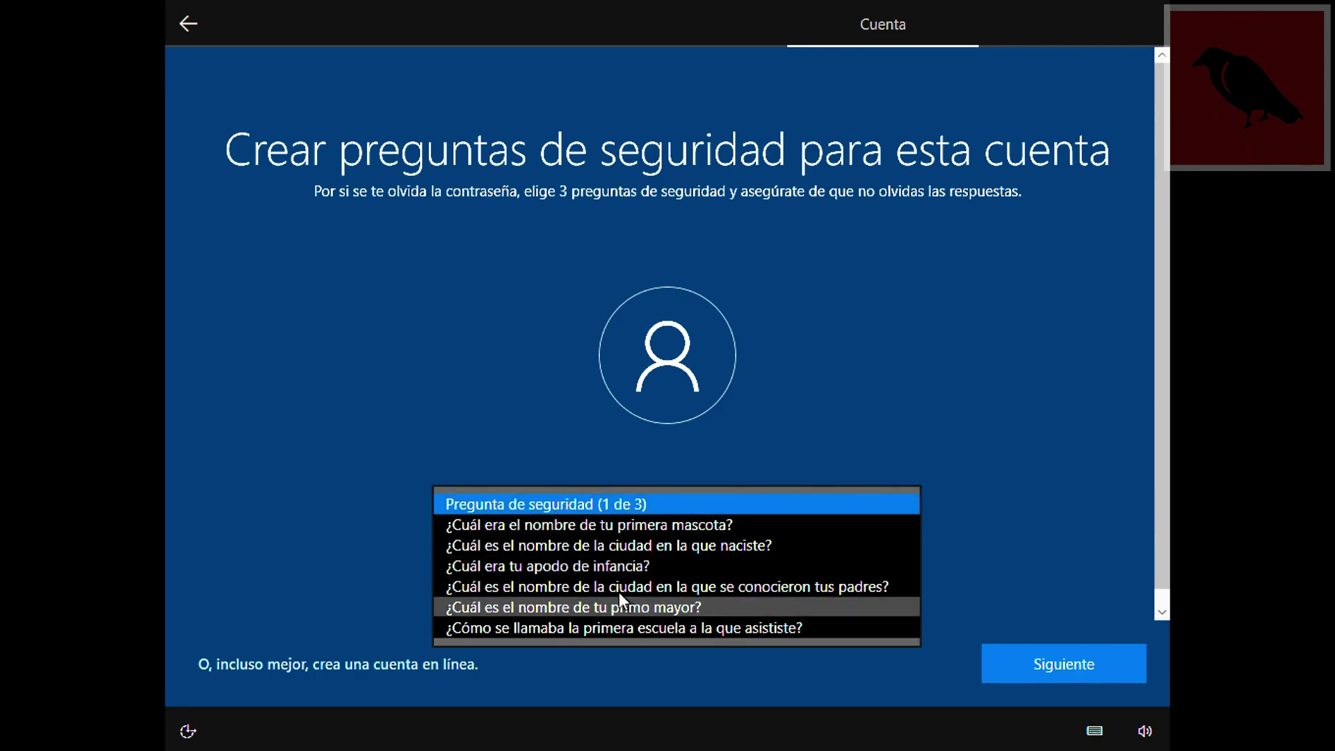
click(668, 525)
click(668, 526)
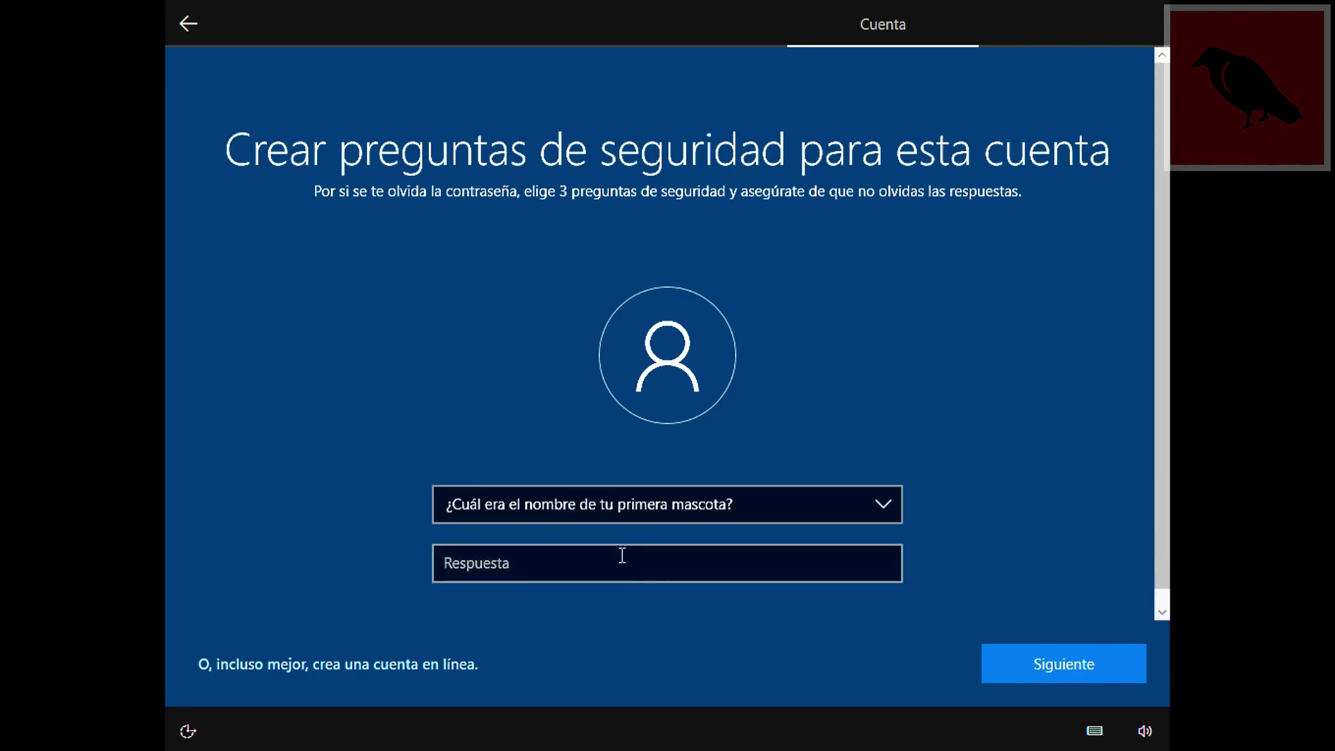
- Enter the answer to the first pet security question and continue to the second question
click(600, 570)
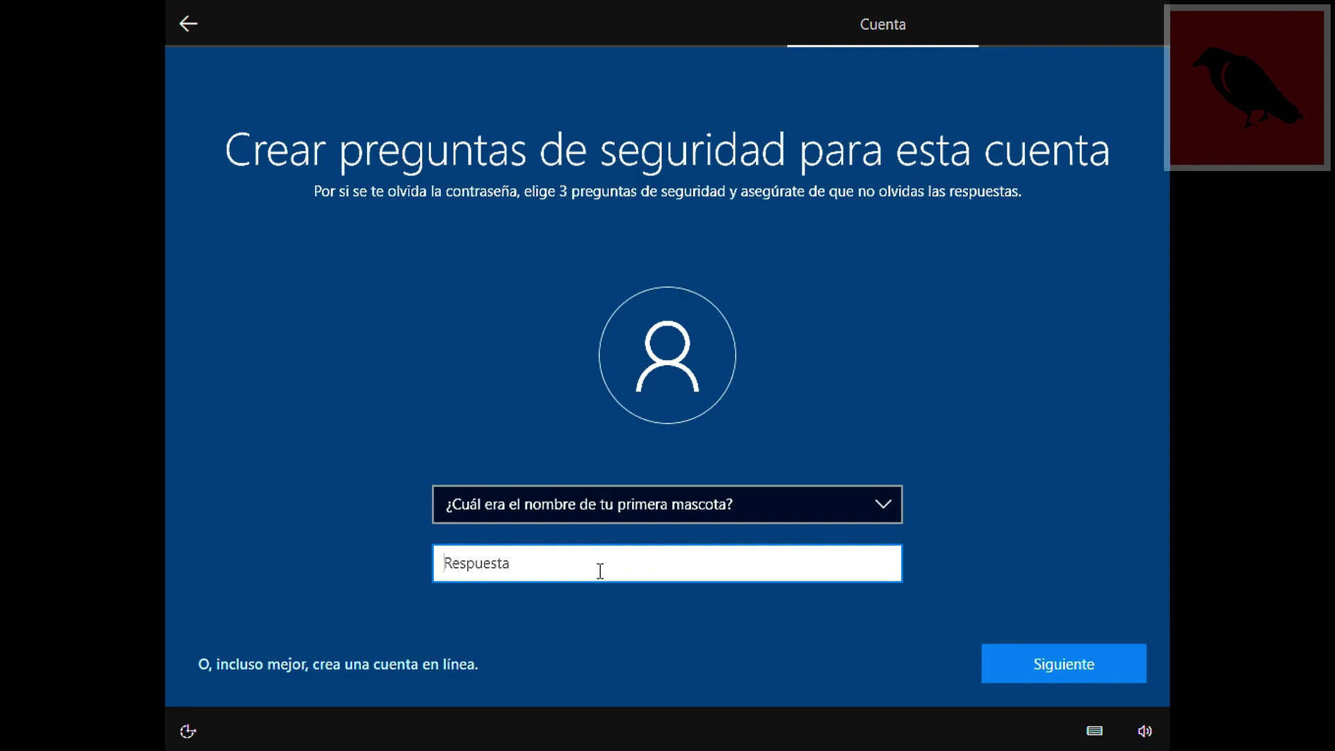
text(ggg)
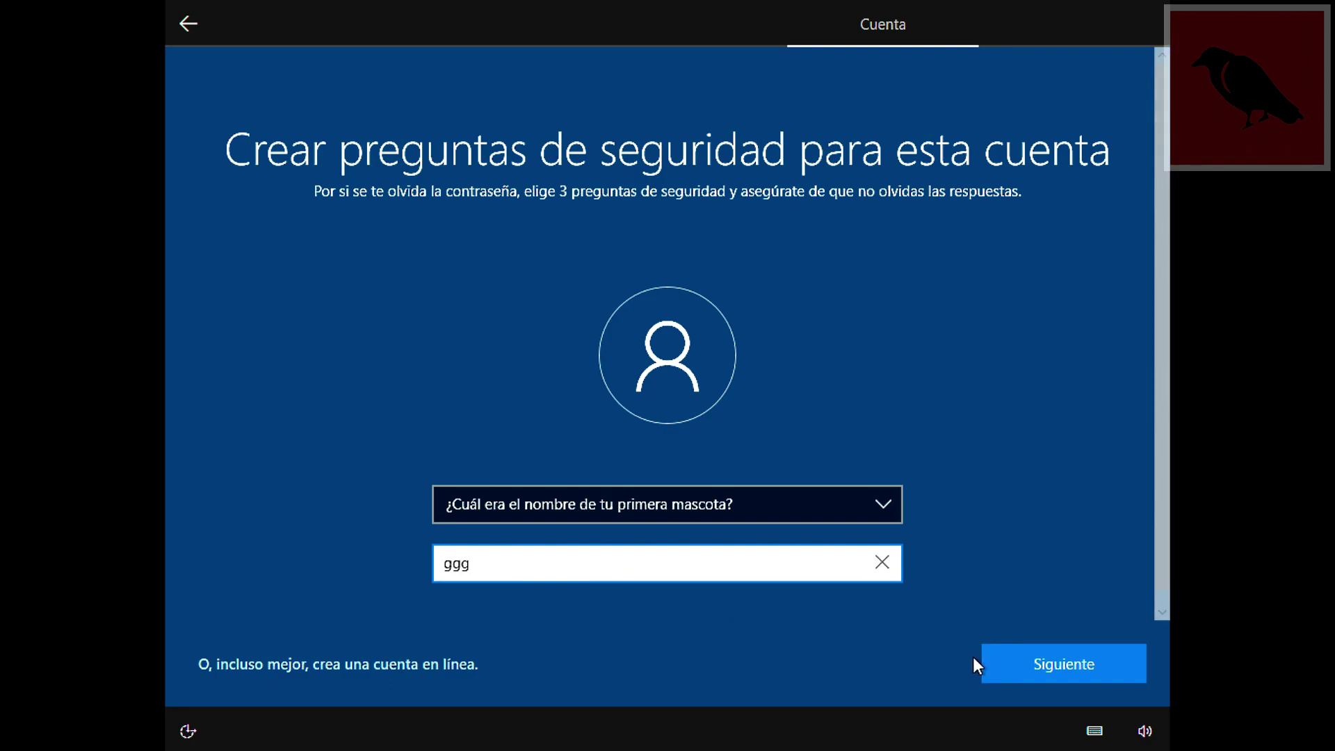
click(1017, 660)
- Choose "¿Cuál es el nombre de la ciudad en la que naciste?" as the second security question and submit its answer
click(653, 500)
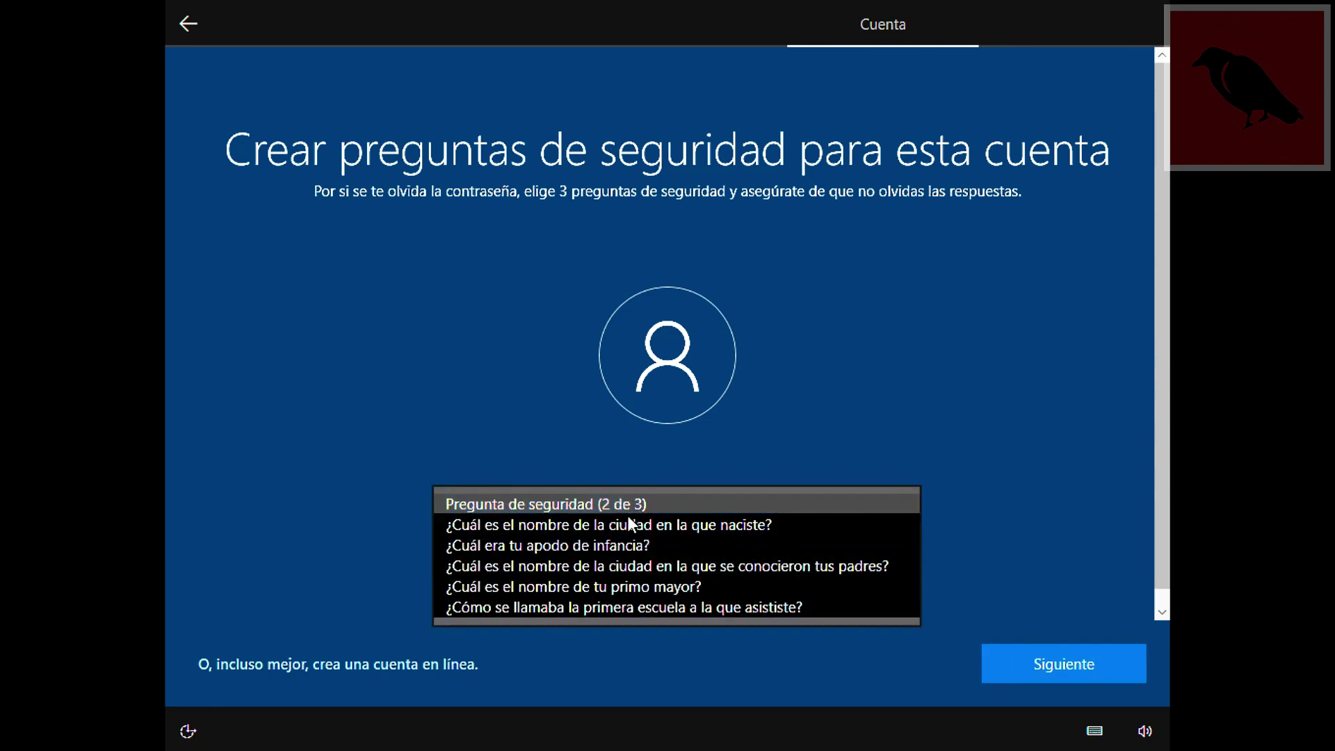
click(622, 524)
click(612, 571)
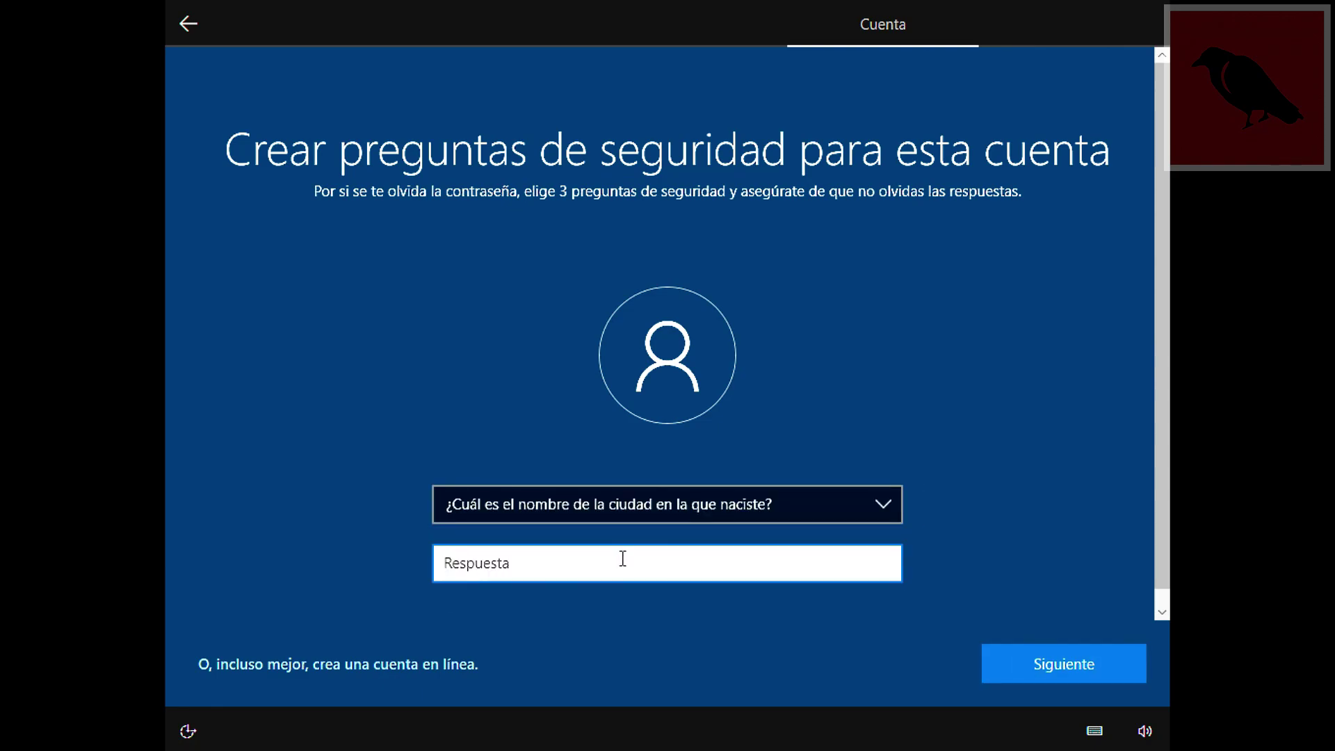
text(bbb)
click(1000, 661)
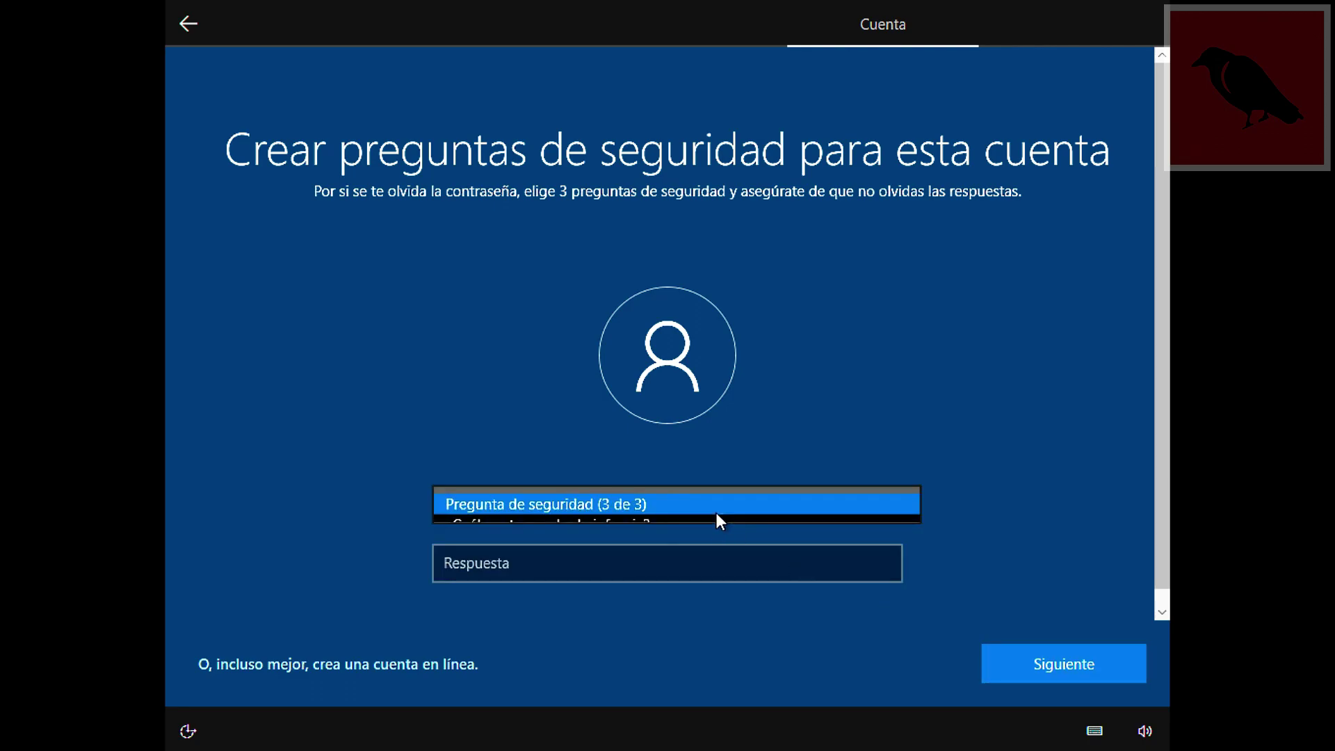
- Choose "¿Cuál es el nombre de tu primo mayor?" as the third security question and submit its answer
click(716, 513)
click(637, 565)
click(628, 574)
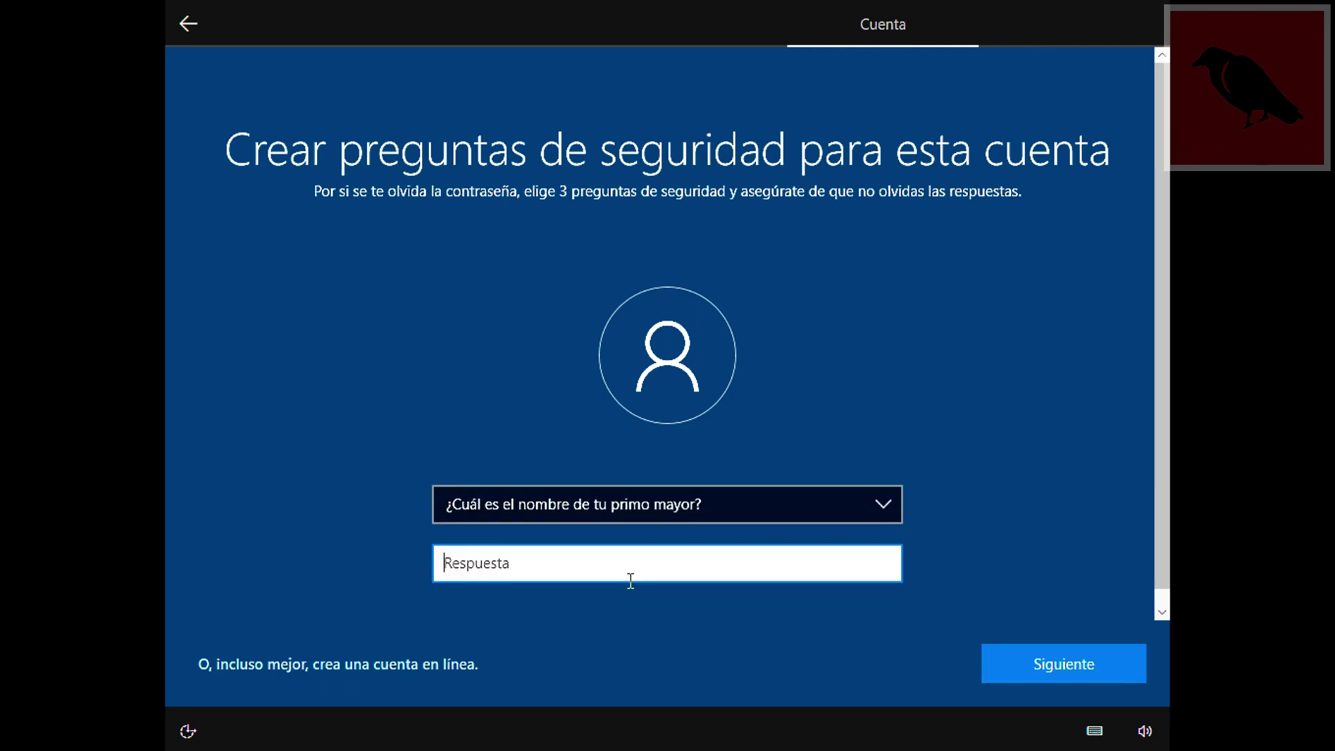
text(ccc)
click(994, 654)
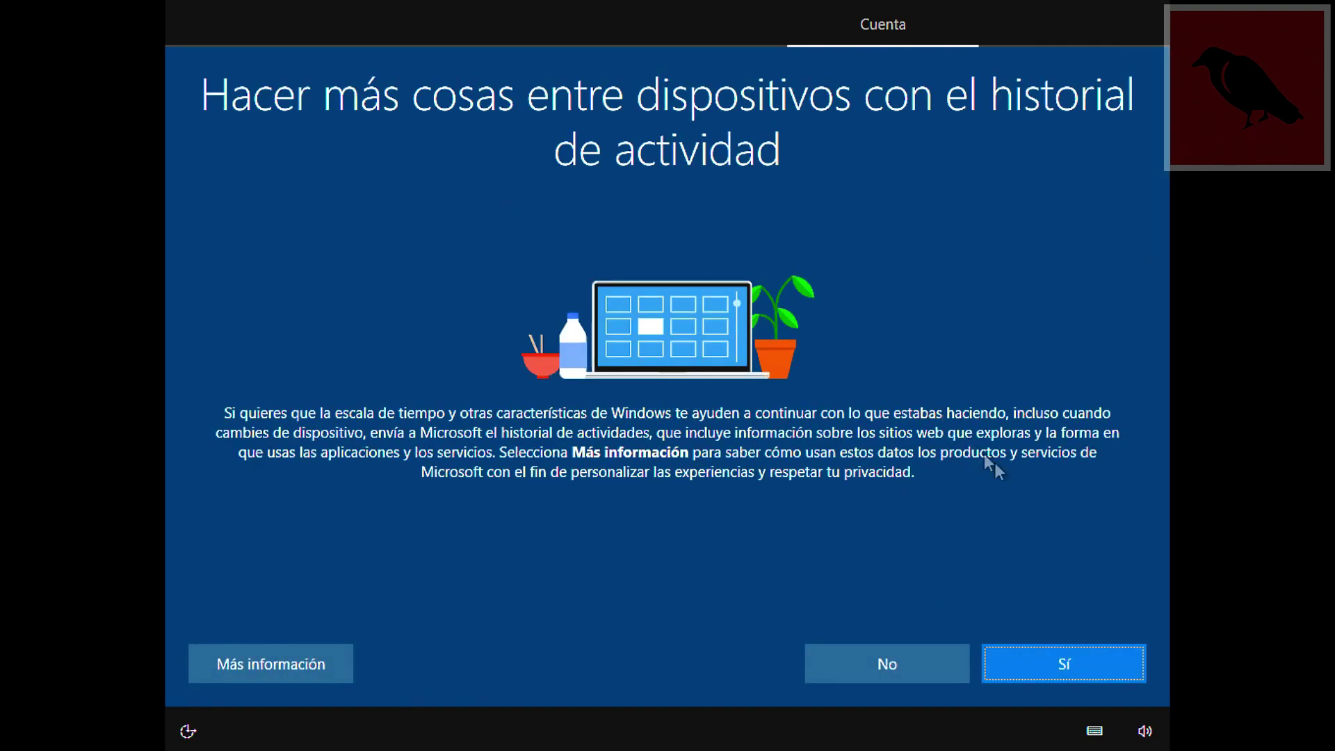
- Allow sending the activity history to Microsoft and accept the default device privacy settings
click(1061, 657)
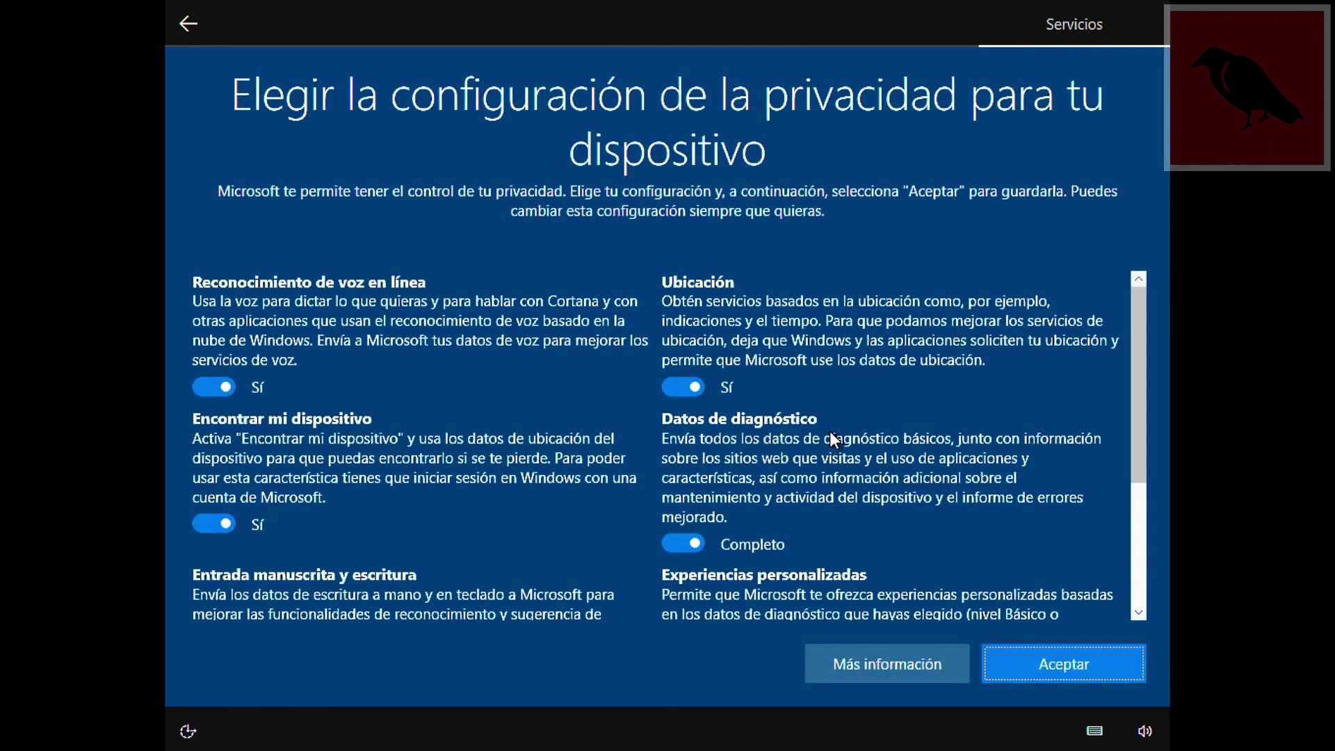
drag(1145, 364, 1117, 393)
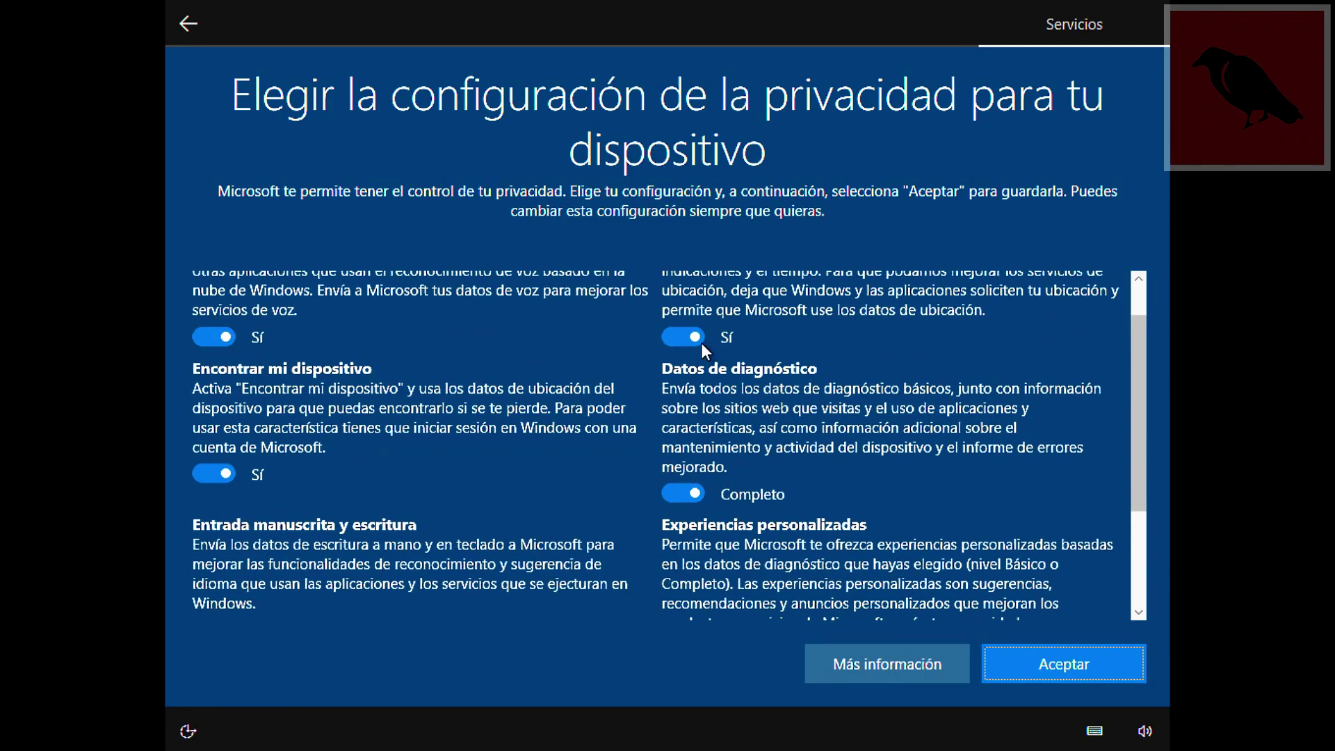
click(1058, 662)
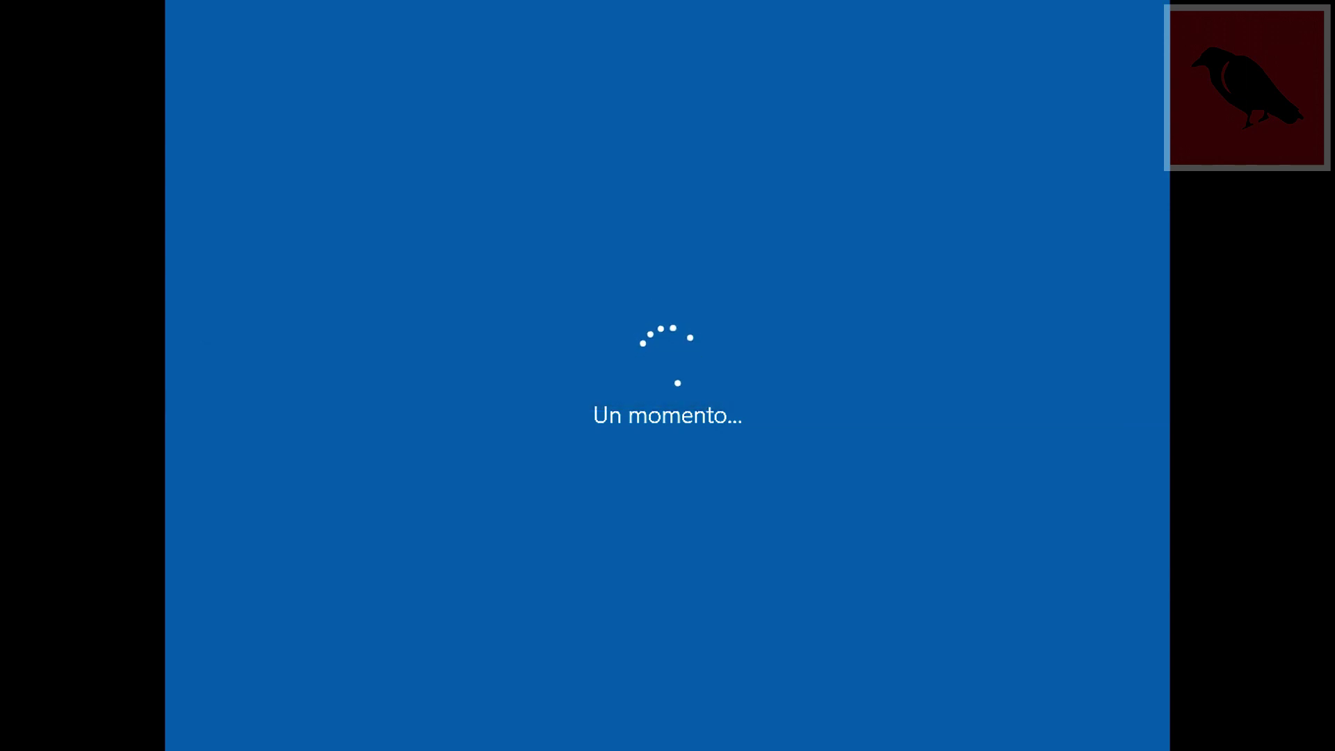
- Release input from the virtual machine and set its guest display to Keep Aspect Ratio Stretch
key(ctrl+alt)
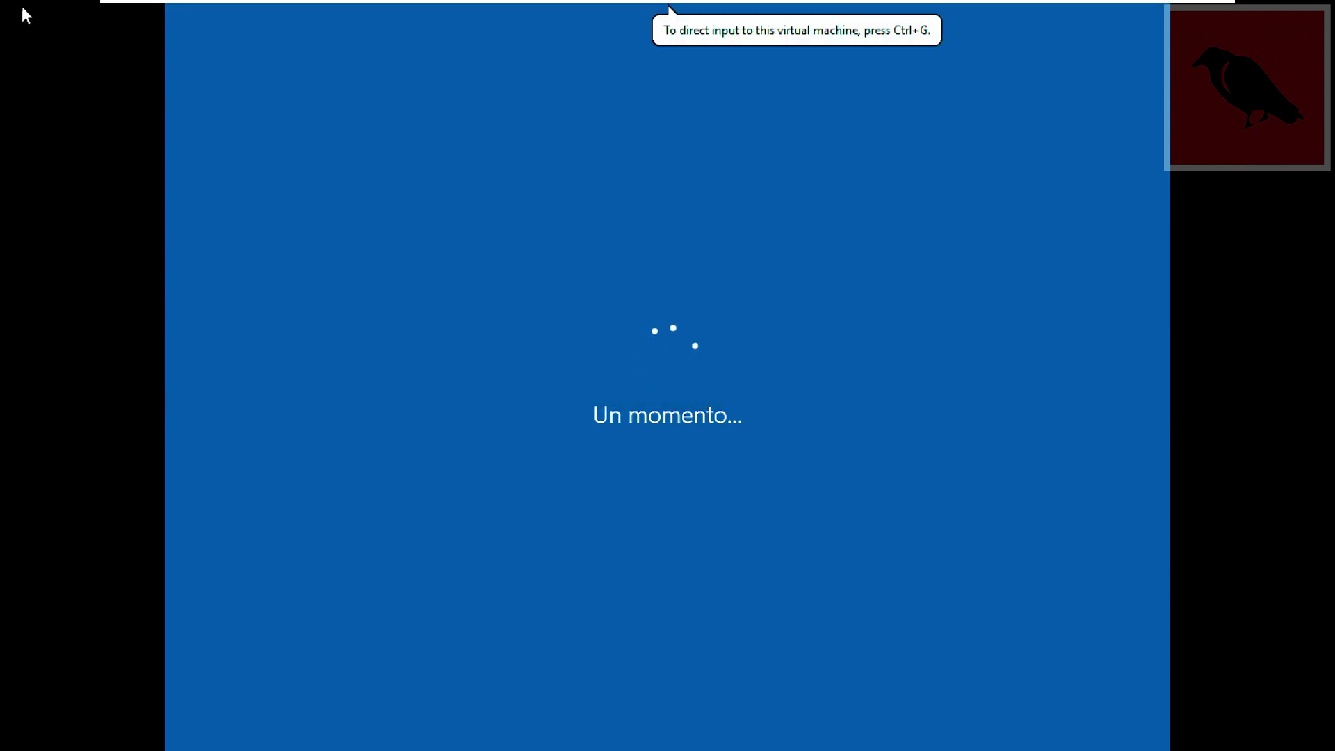
mouse_move(296, 9)
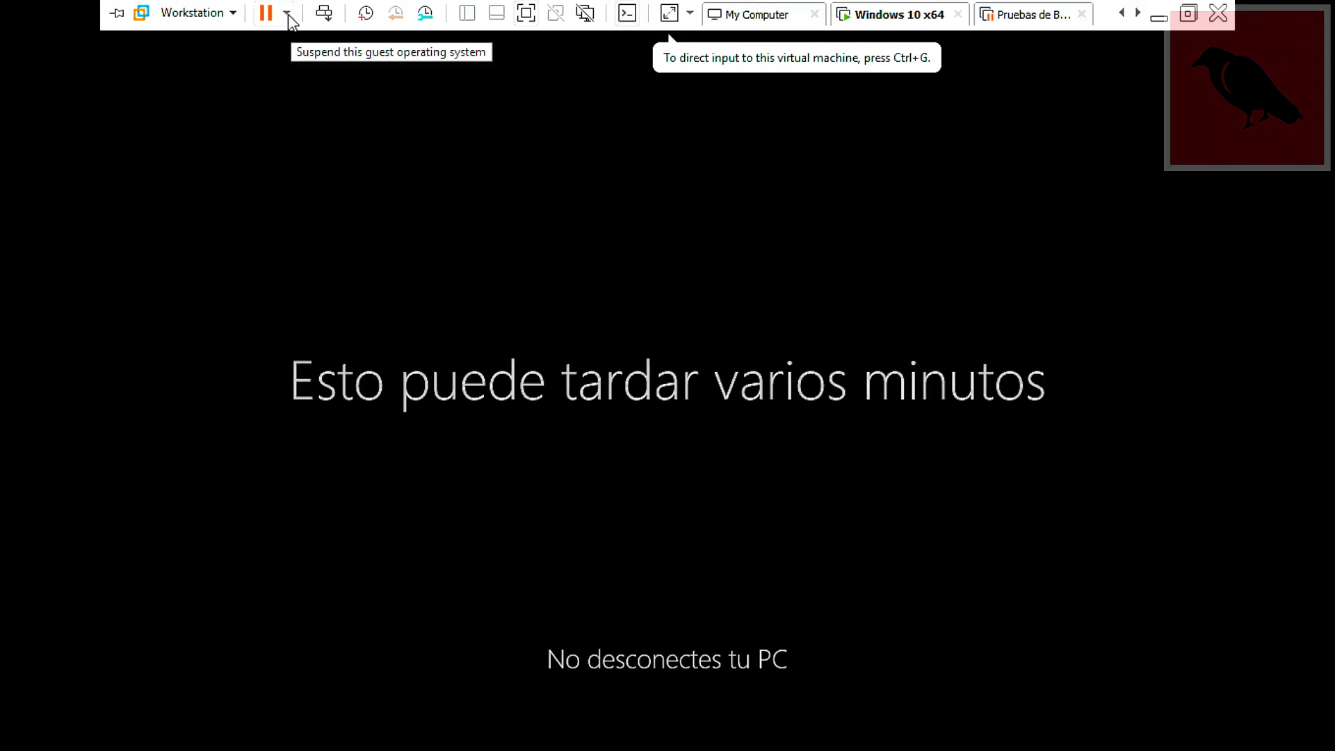
click(235, 14)
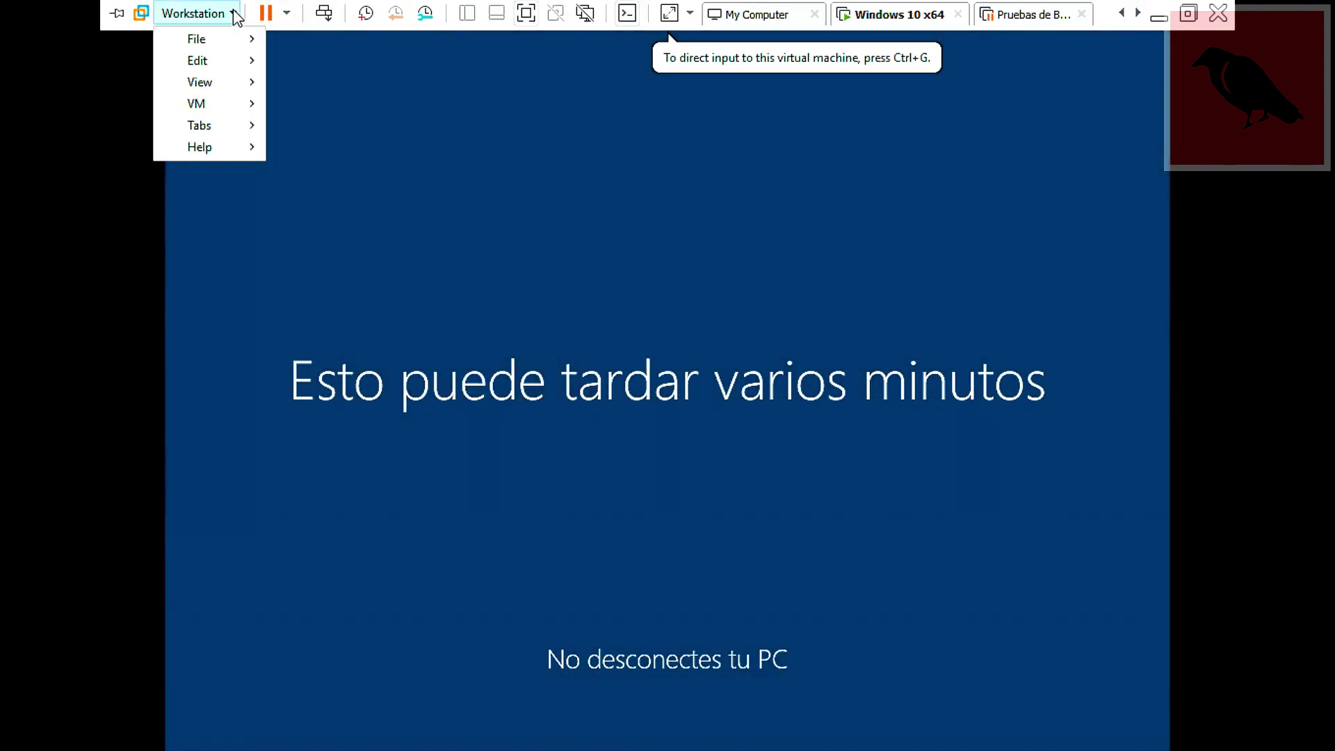
mouse_move(230, 89)
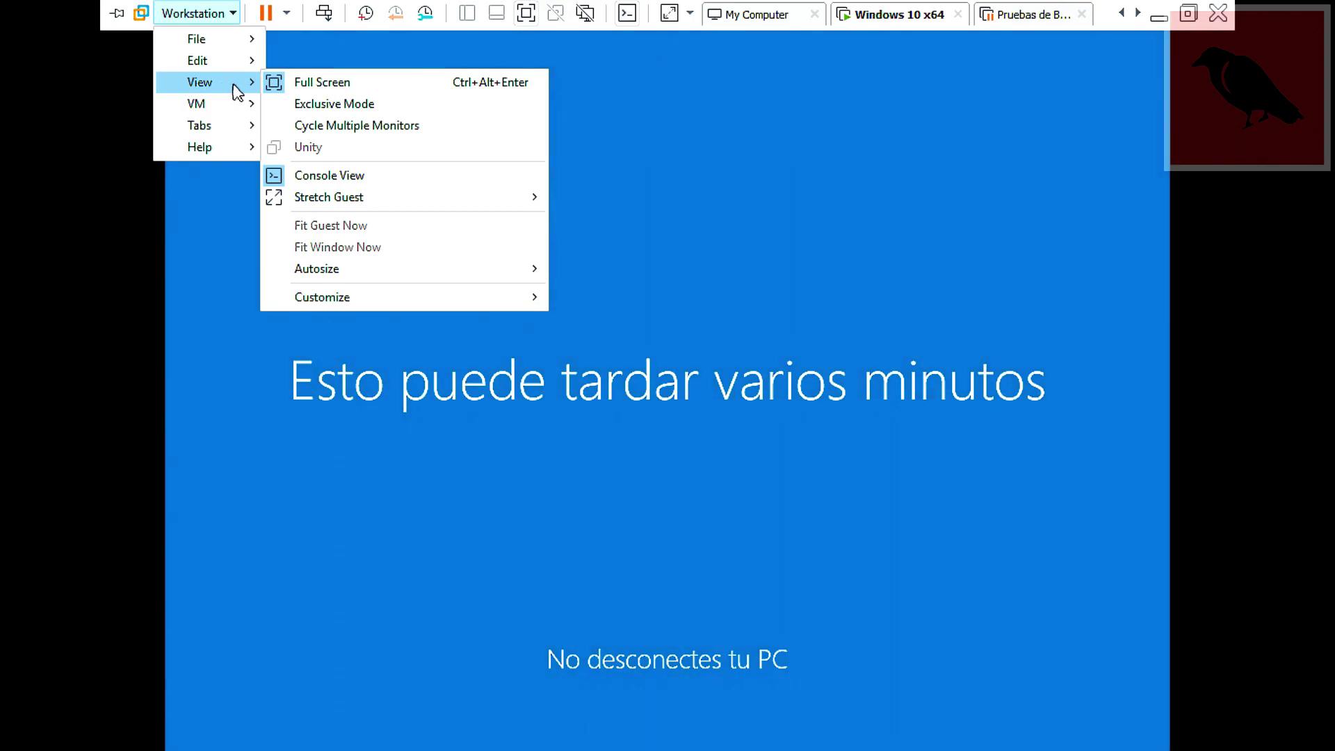
mouse_move(371, 197)
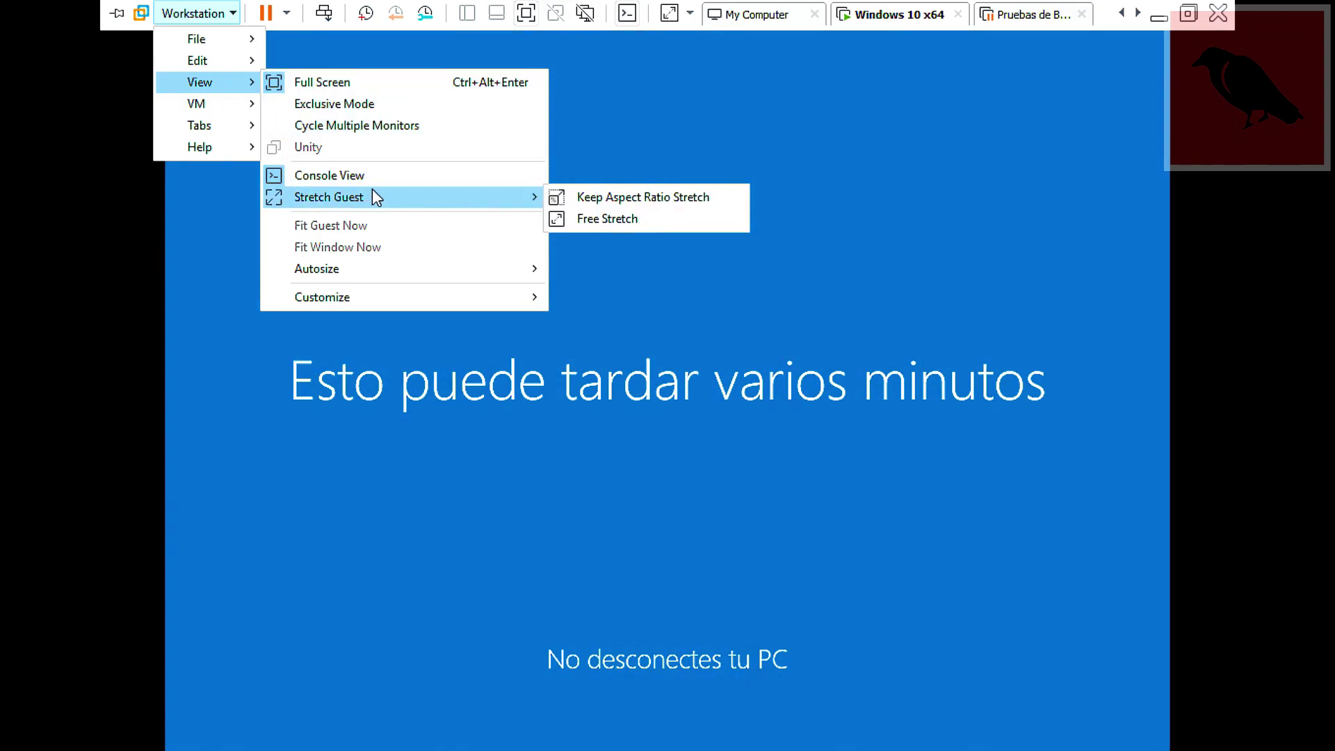
click(554, 198)
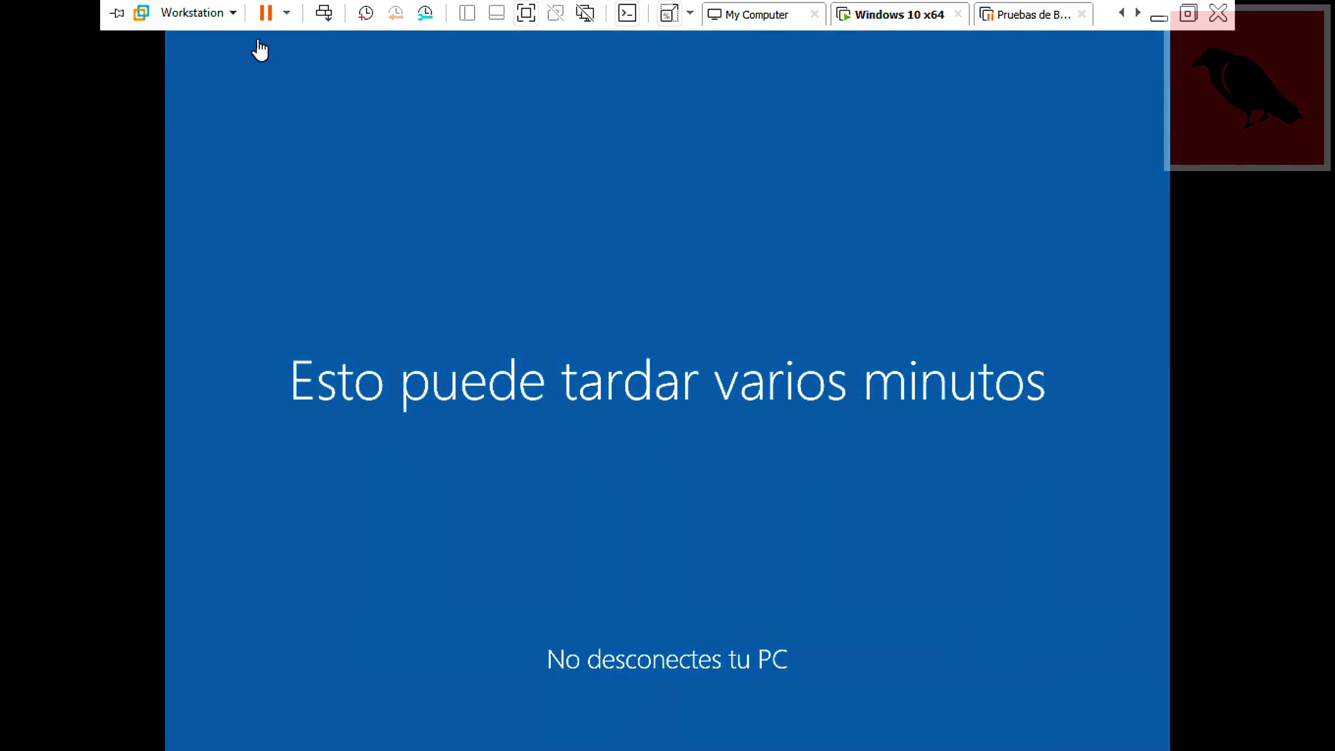
- Set the virtual machine's guest display to Free Stretch so it fills the whole screen
click(234, 20)
mouse_move(209, 82)
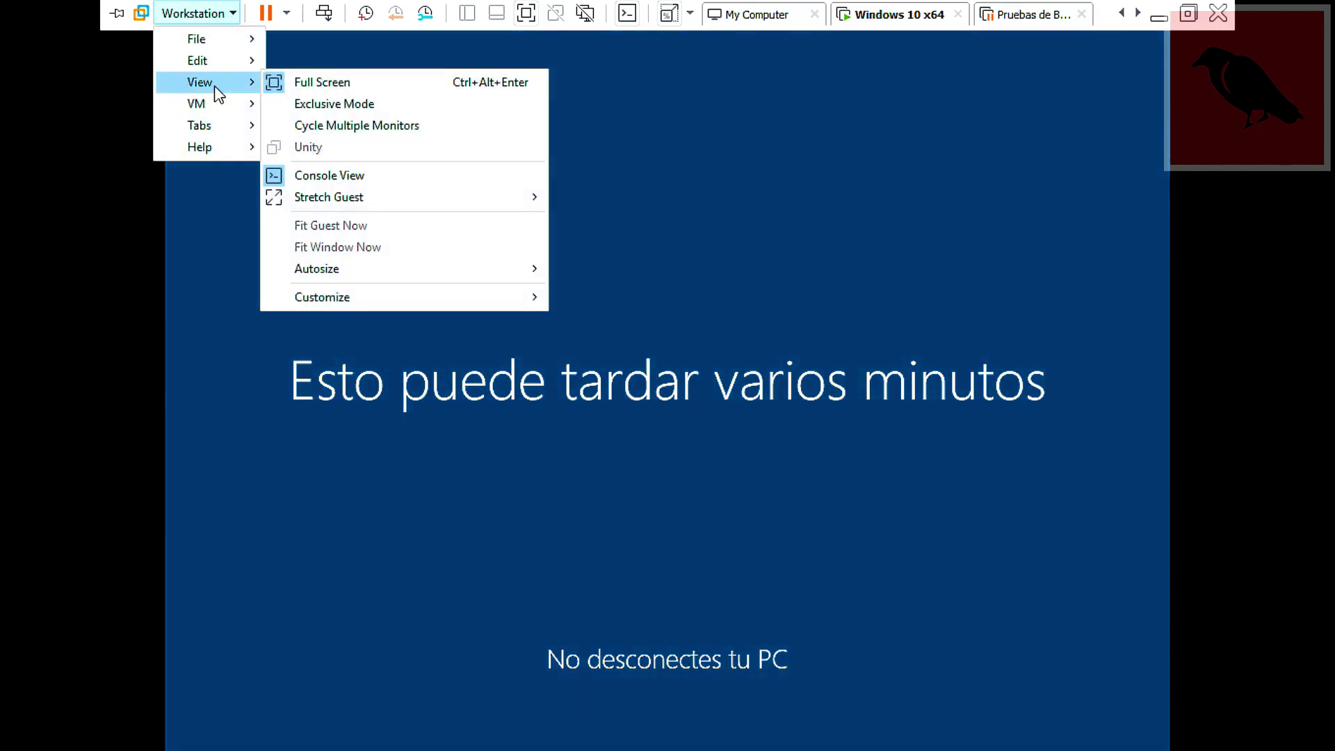
mouse_move(366, 197)
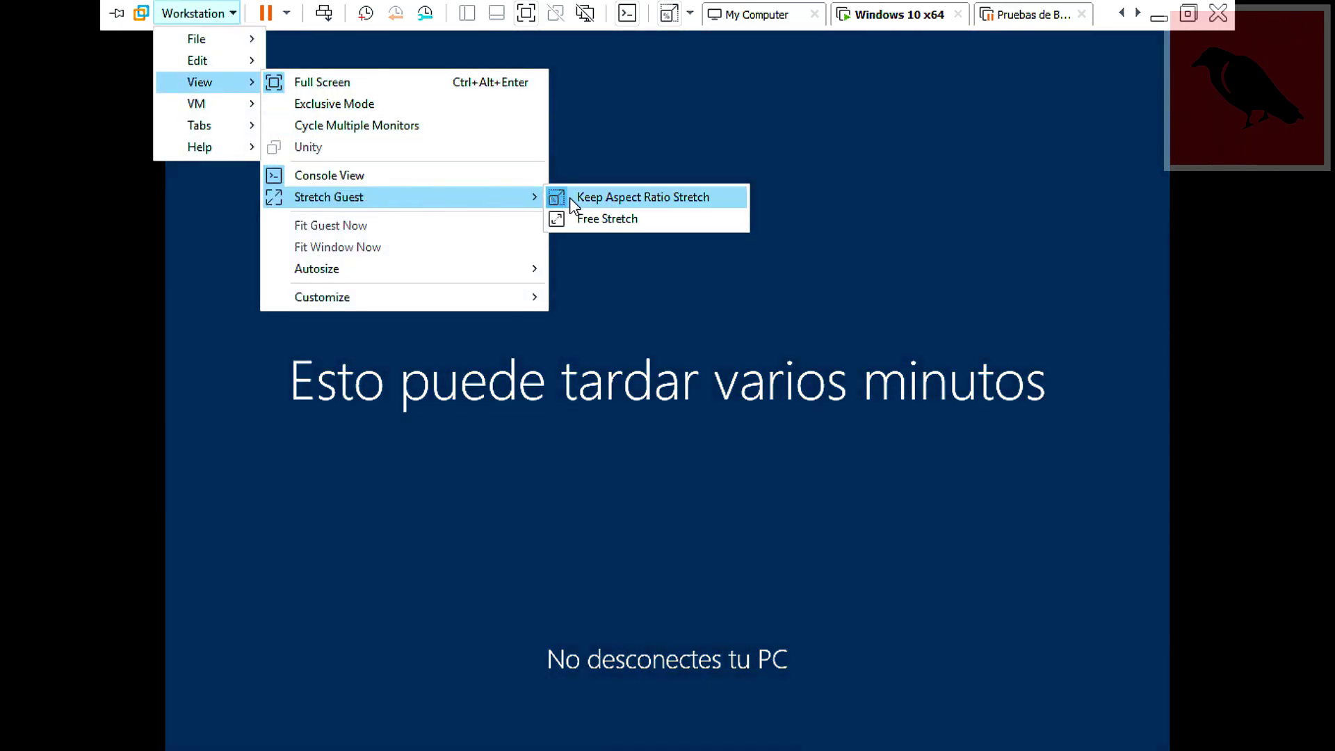
click(579, 219)
click(524, 248)
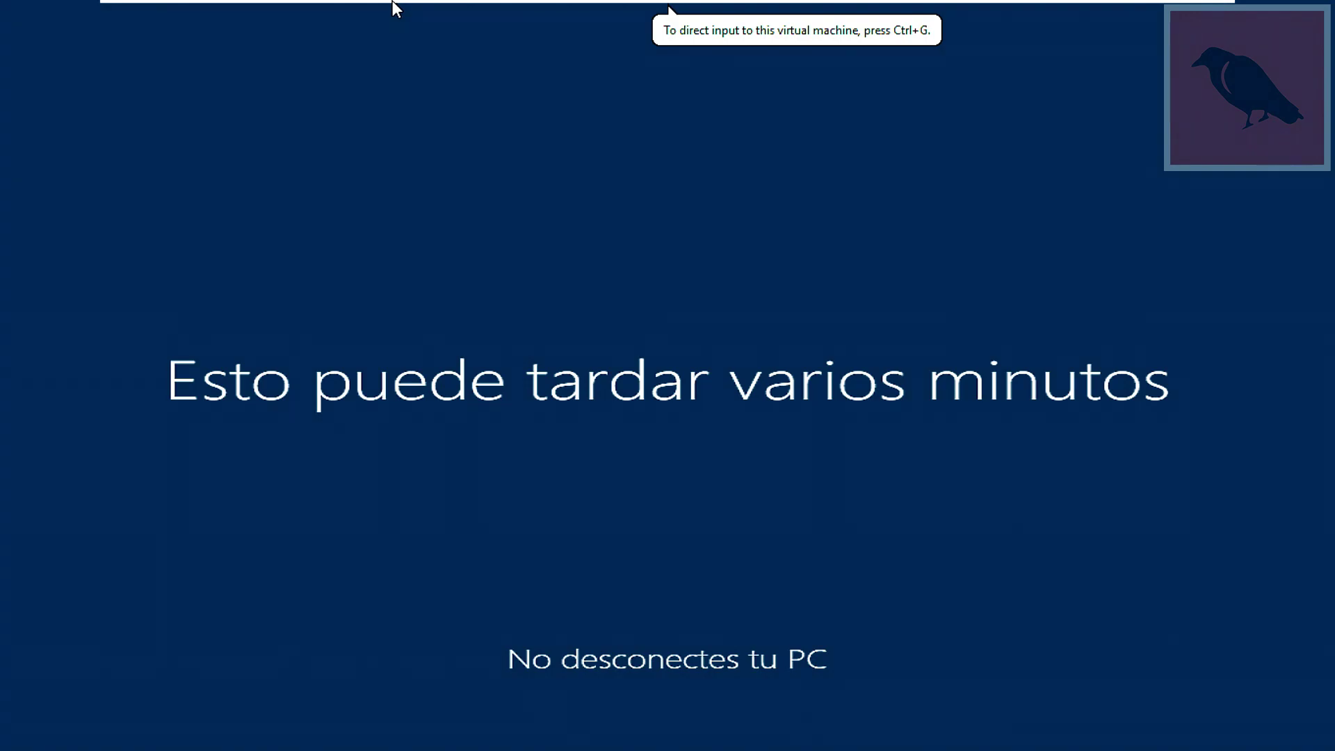
mouse_move(390, 3)
click(229, 14)
mouse_move(223, 80)
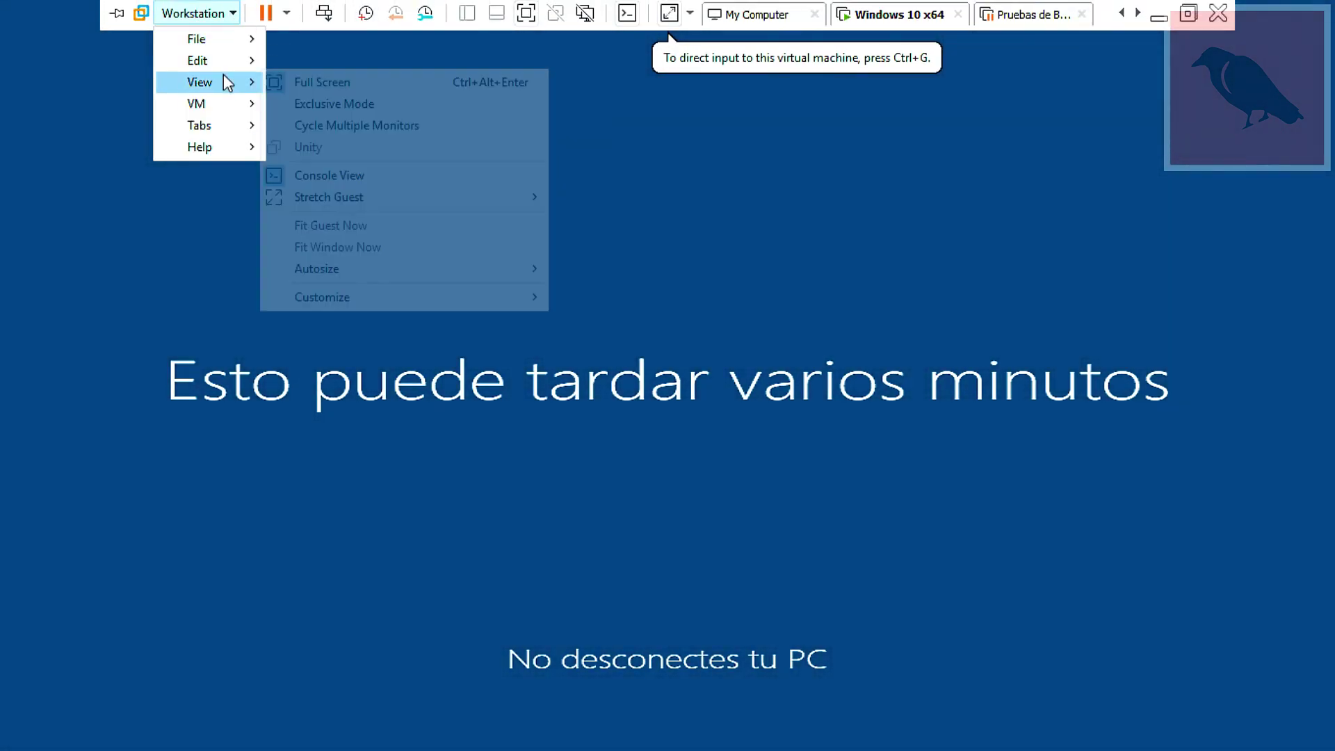
click(346, 122)
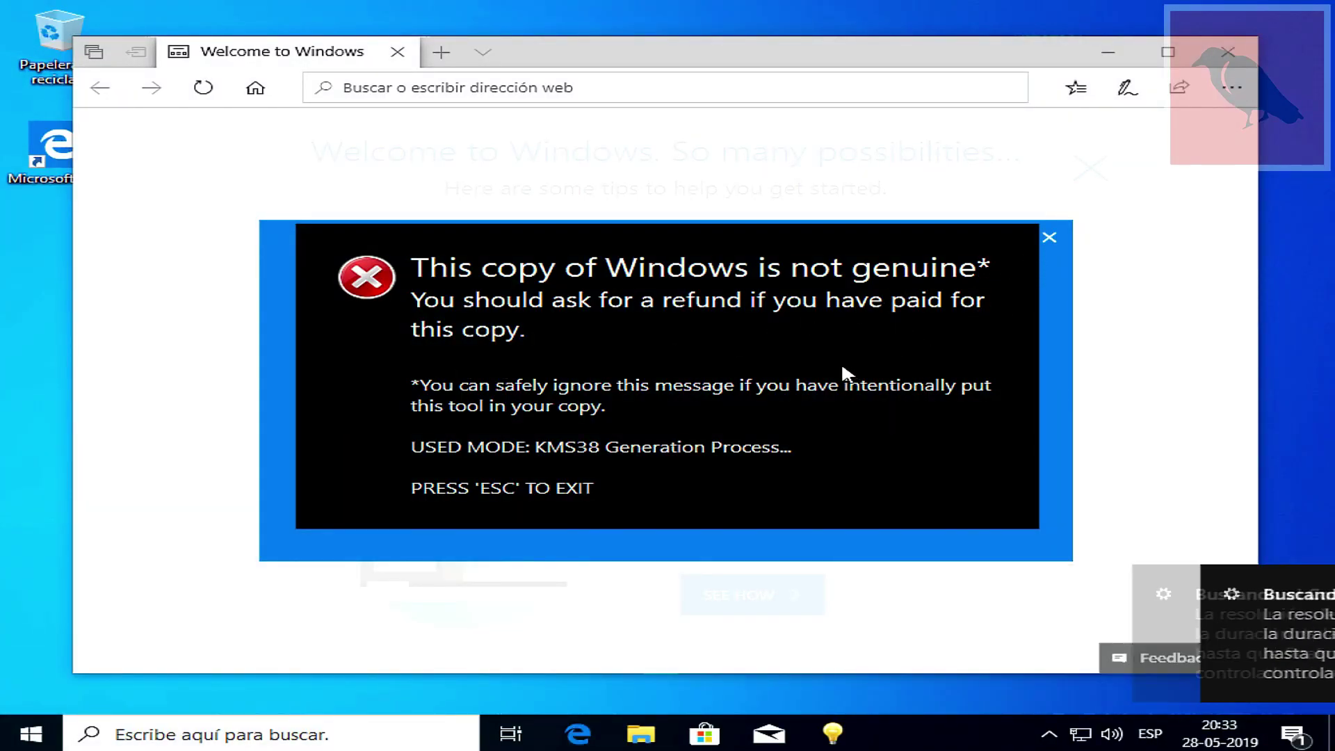
- Dismiss the non-genuine Windows notice, close Microsoft Edge with its welcome page, and refresh the desktop
key(Escape)
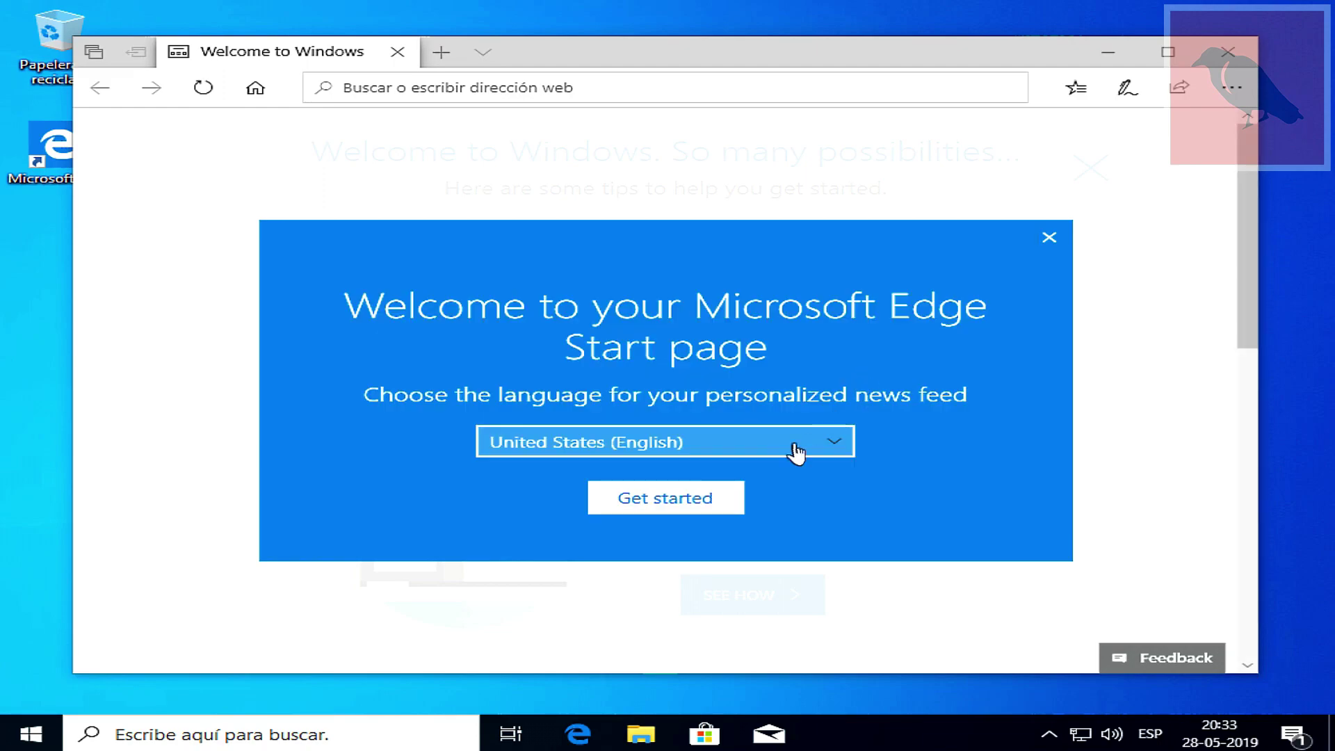
click(1048, 240)
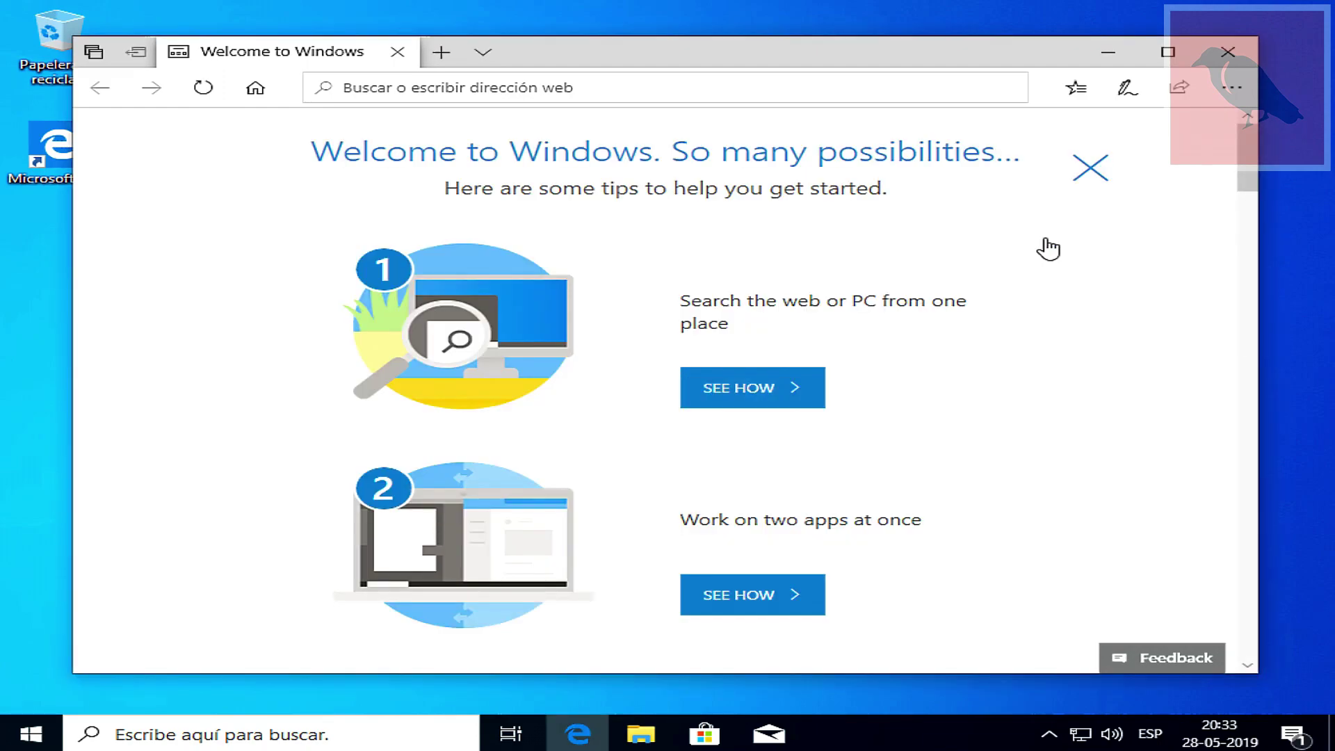
click(1170, 57)
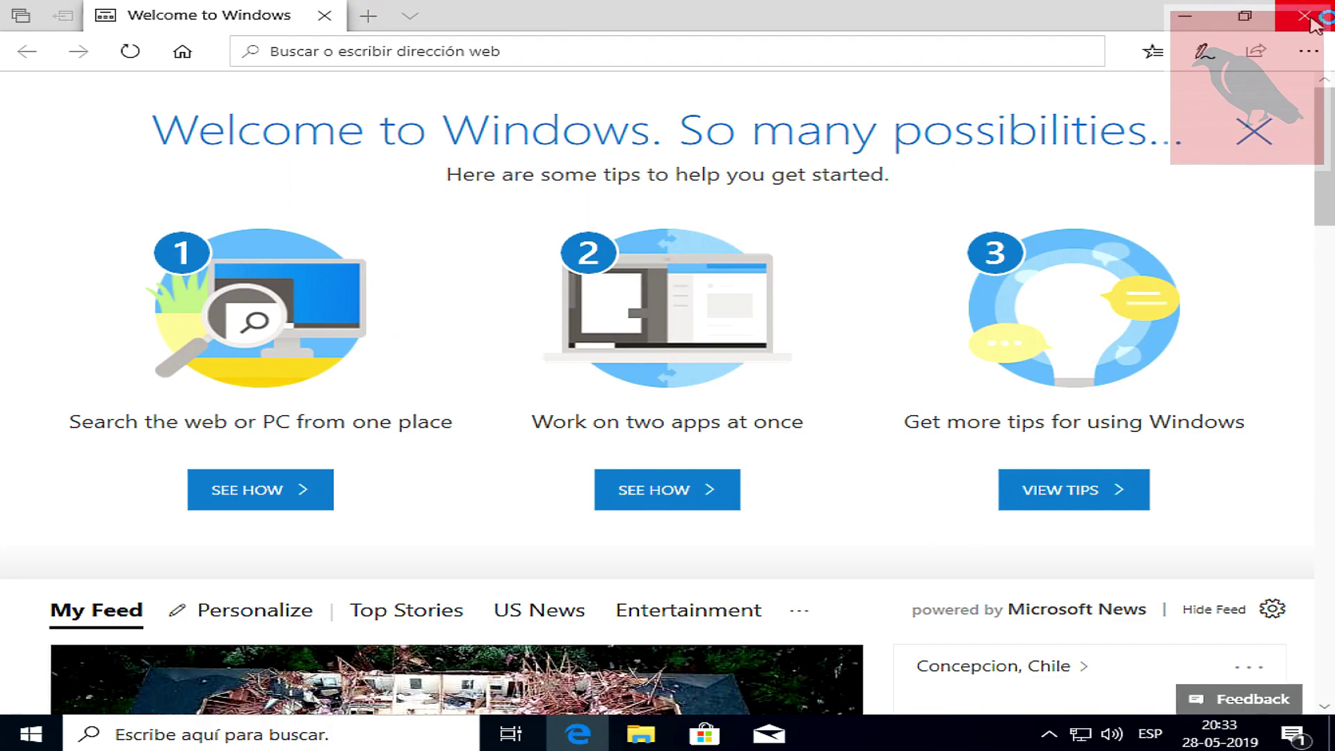
click(1305, 20)
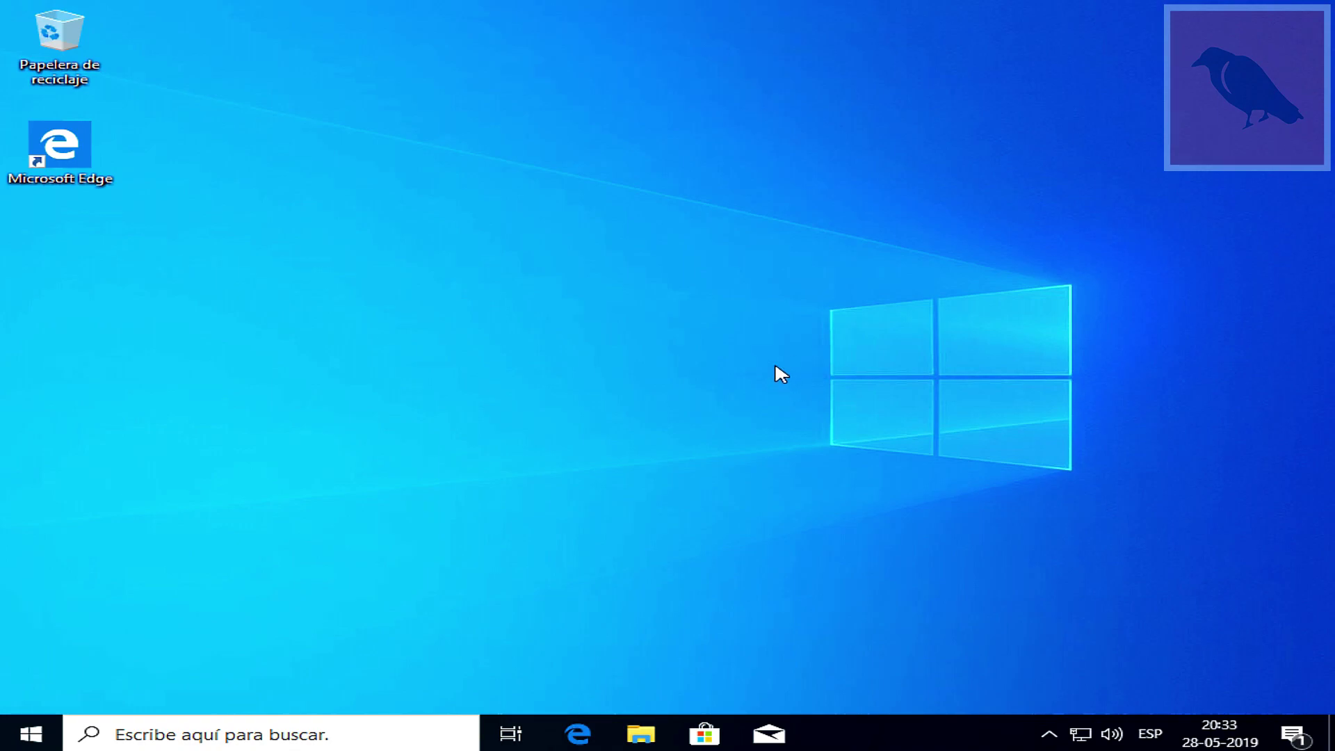
right_click(569, 289)
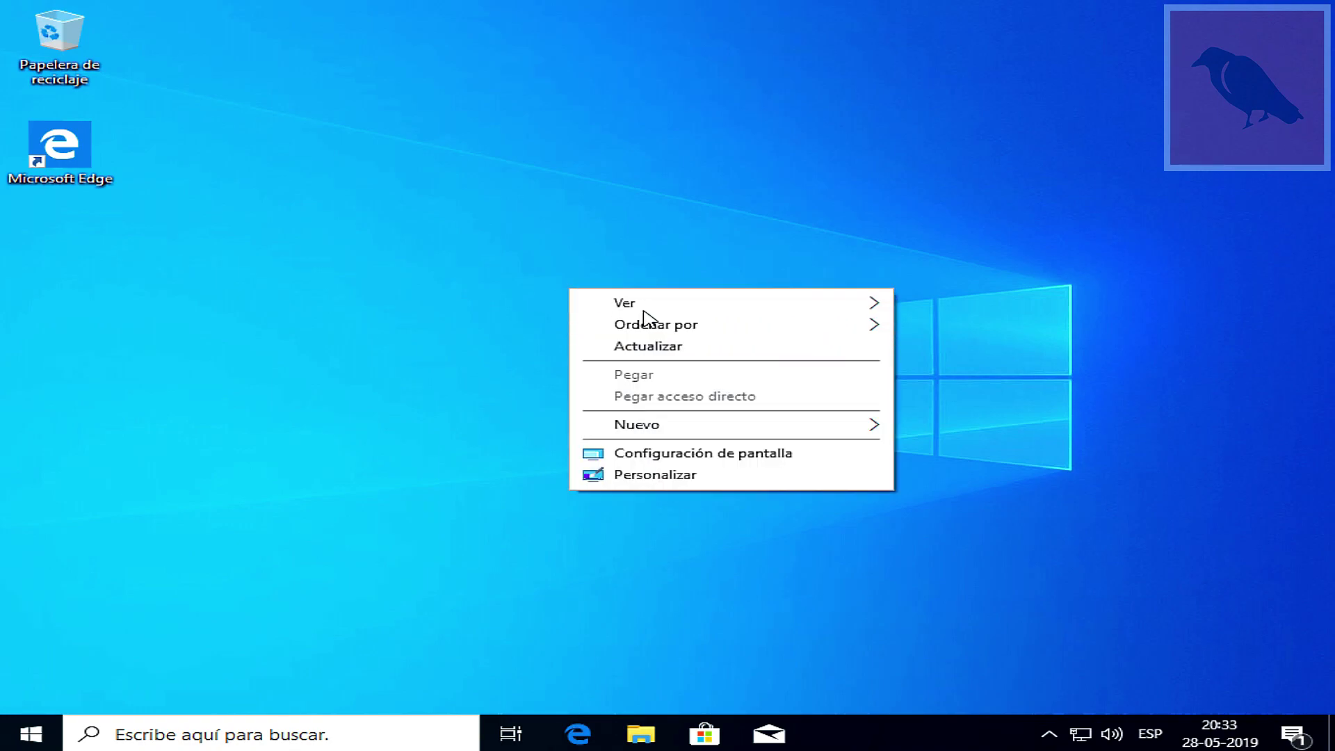
click(650, 344)
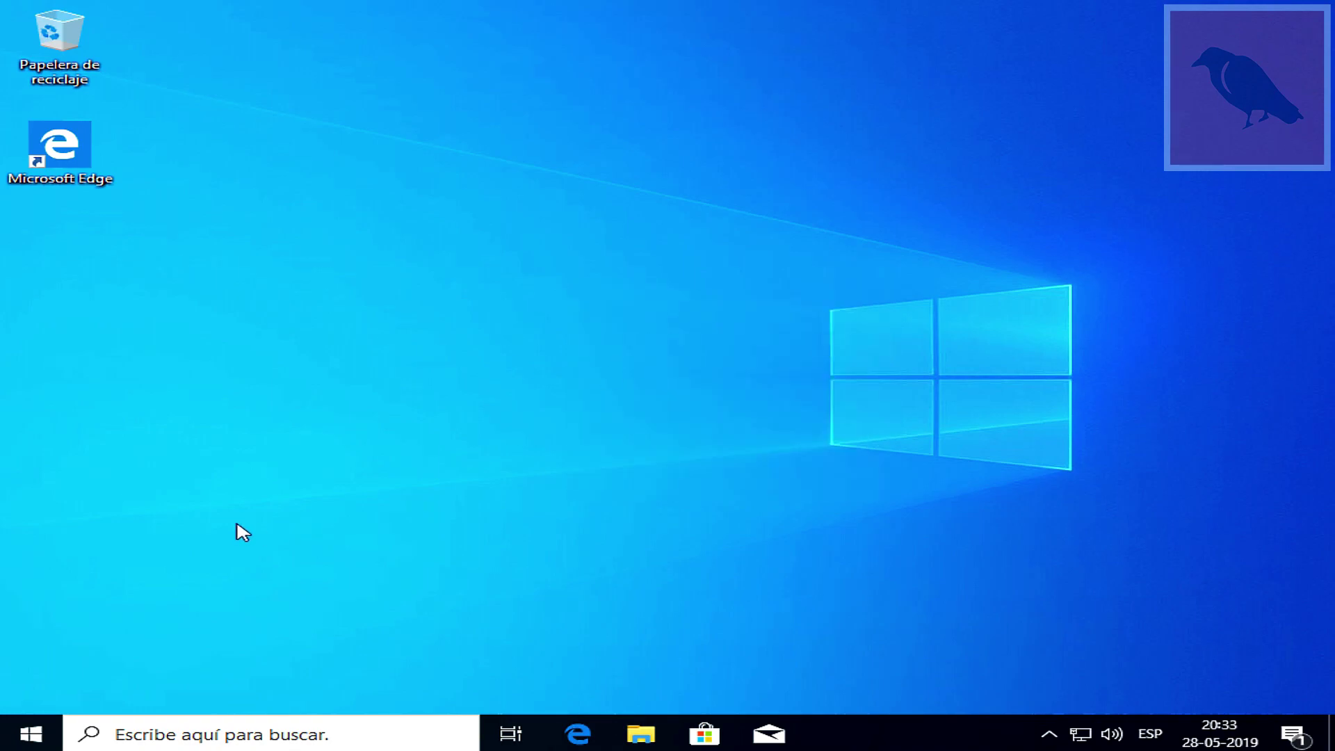
- Examine the device and Windows specifications, including edition and version, on the Acerca de page of the system settings
click(31, 733)
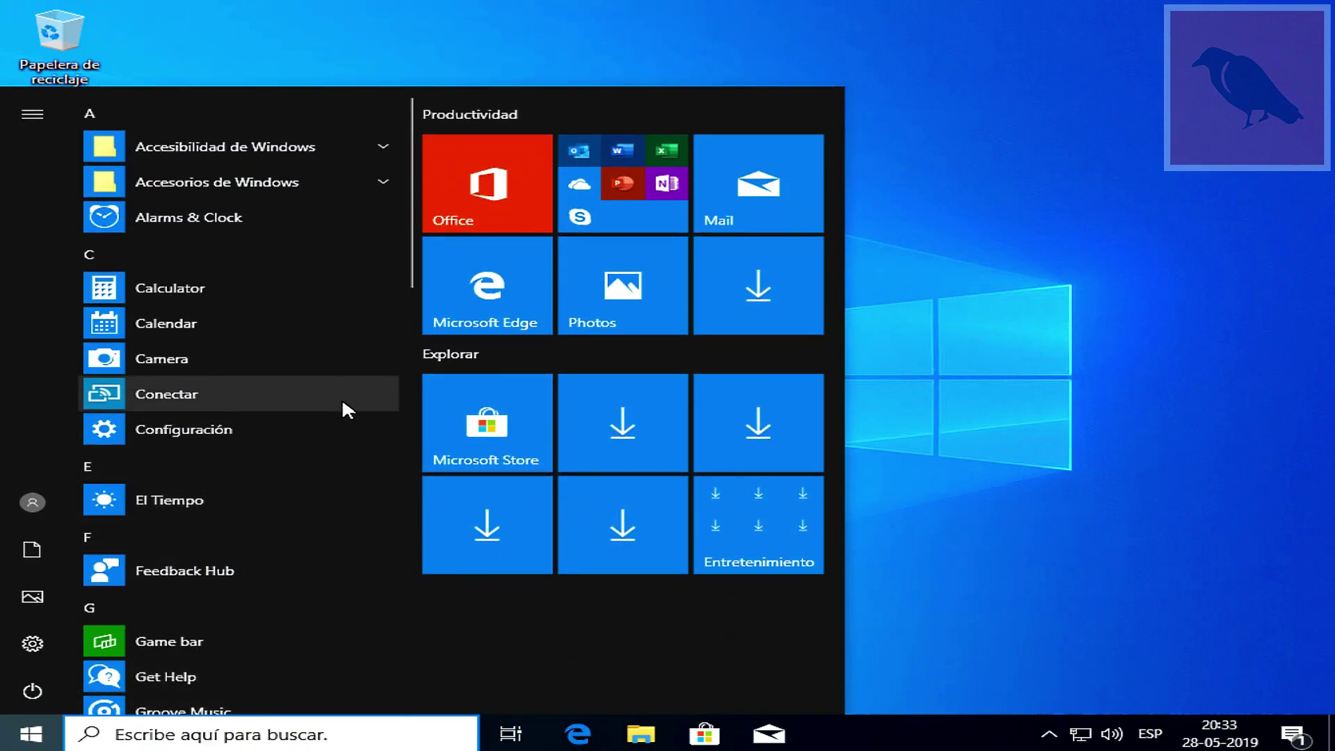
click(32, 643)
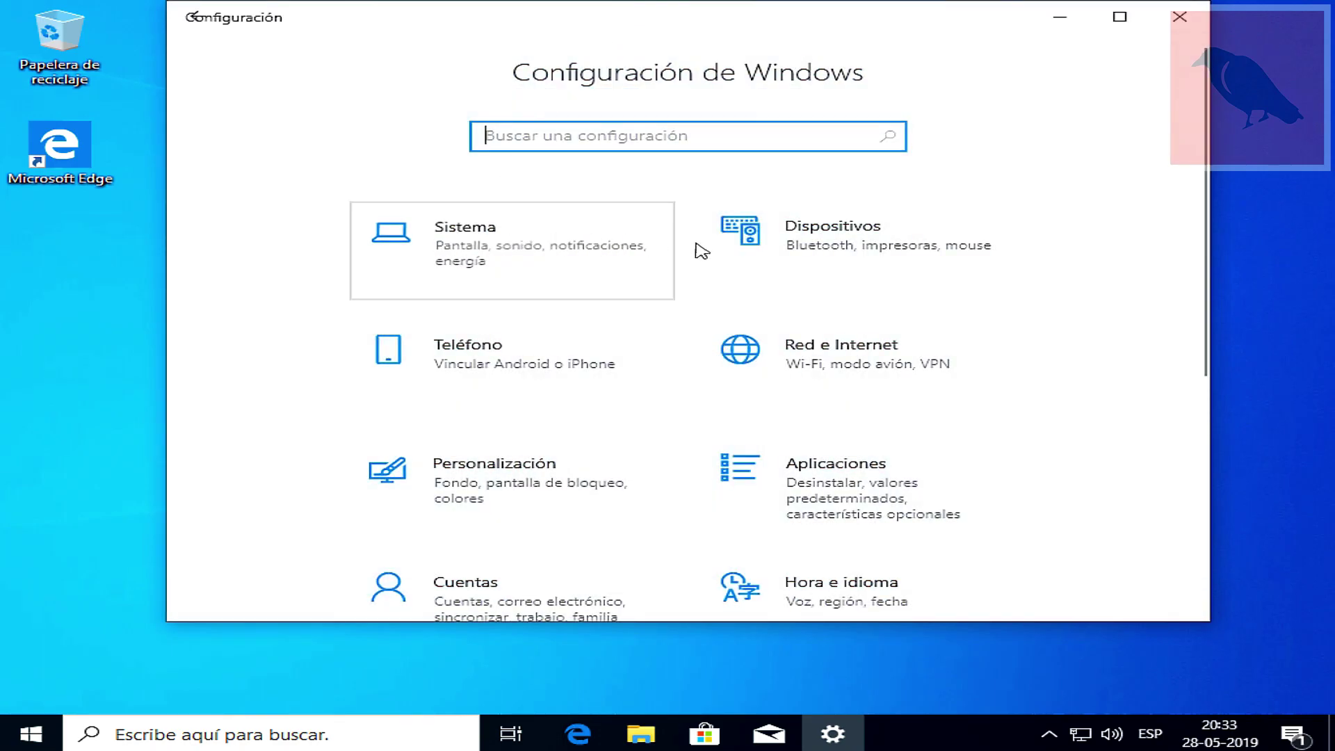
scroll(447, 482, down, 3)
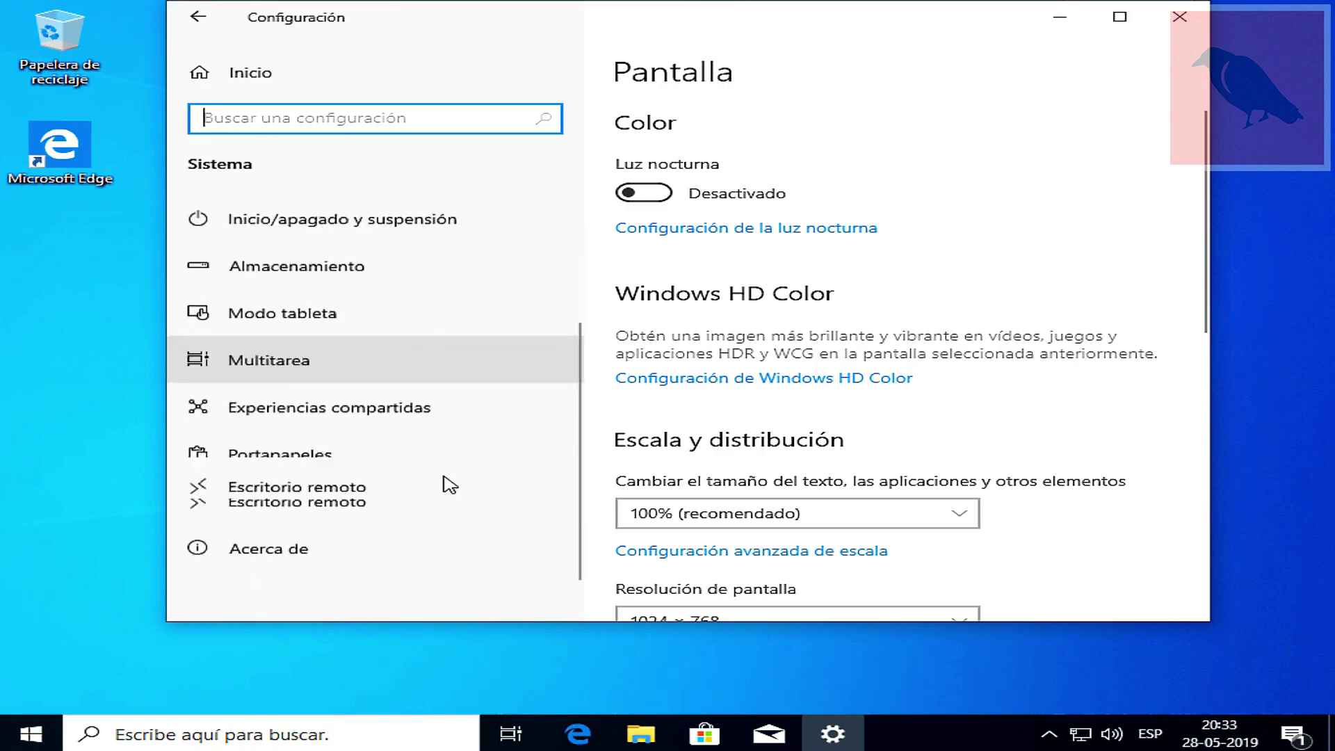
click(393, 523)
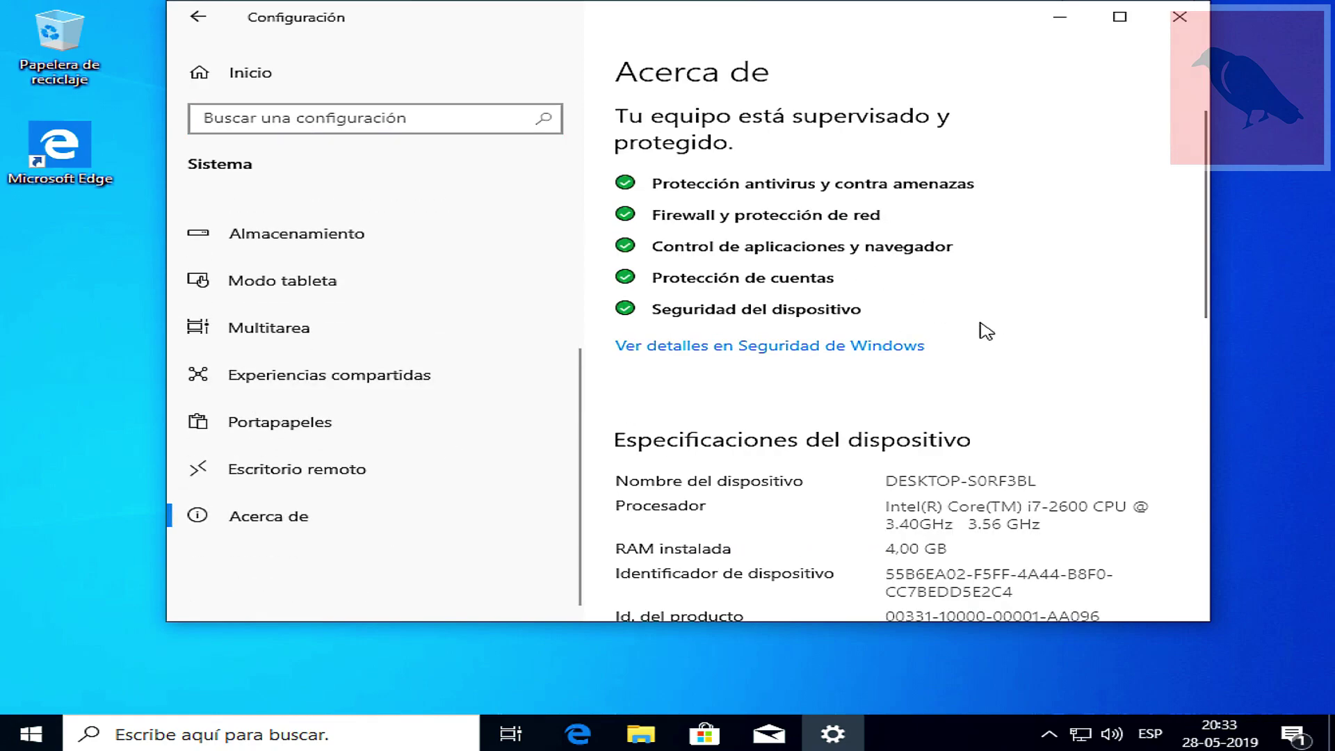
scroll(987, 330, down, 2)
scroll(996, 338, down, 4)
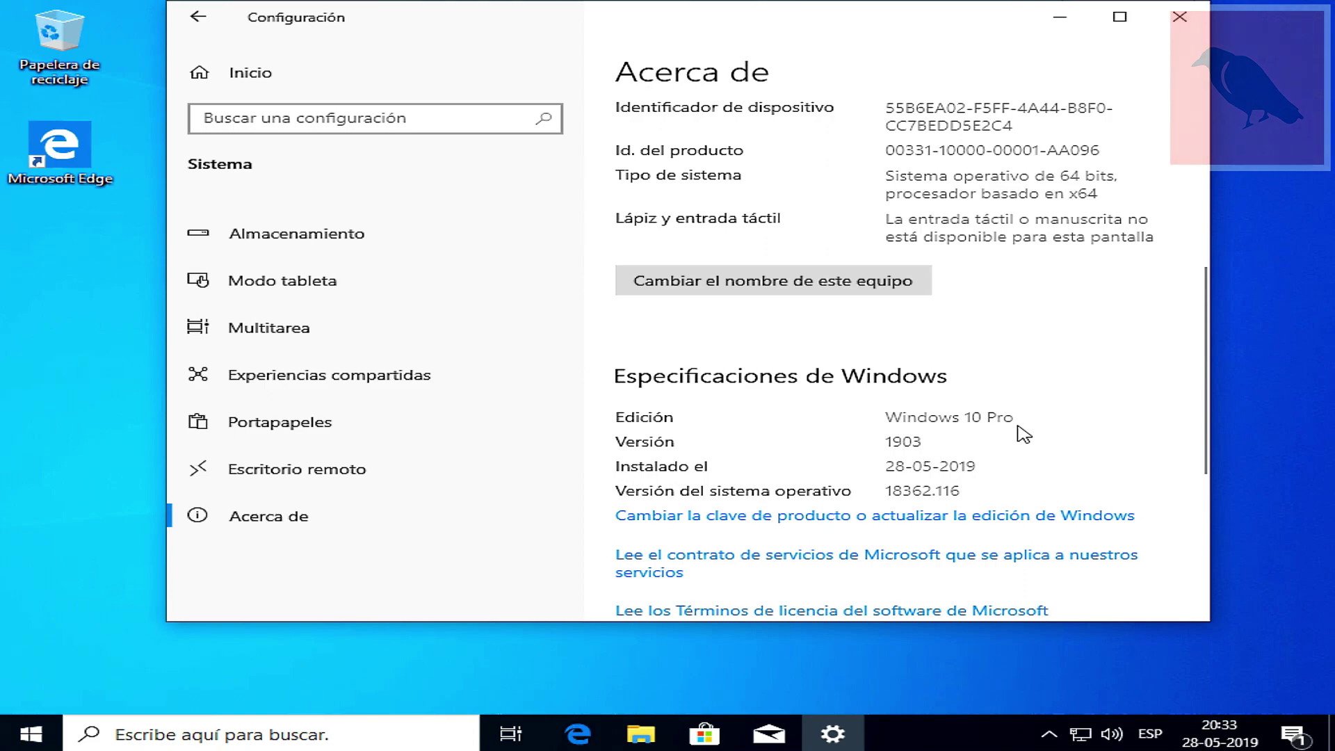
- Release input from the virtual machine and minimise its full-screen window
key(ctrl+alt)
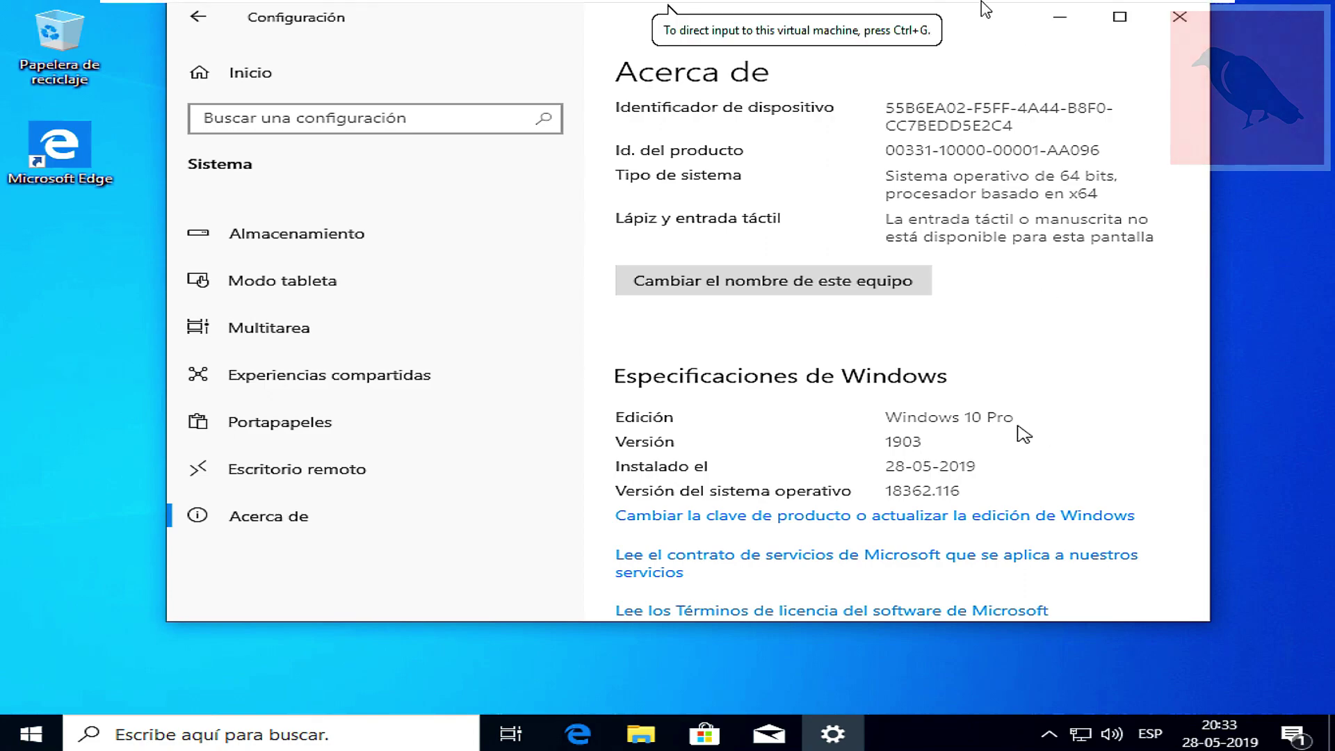
mouse_move(985, 10)
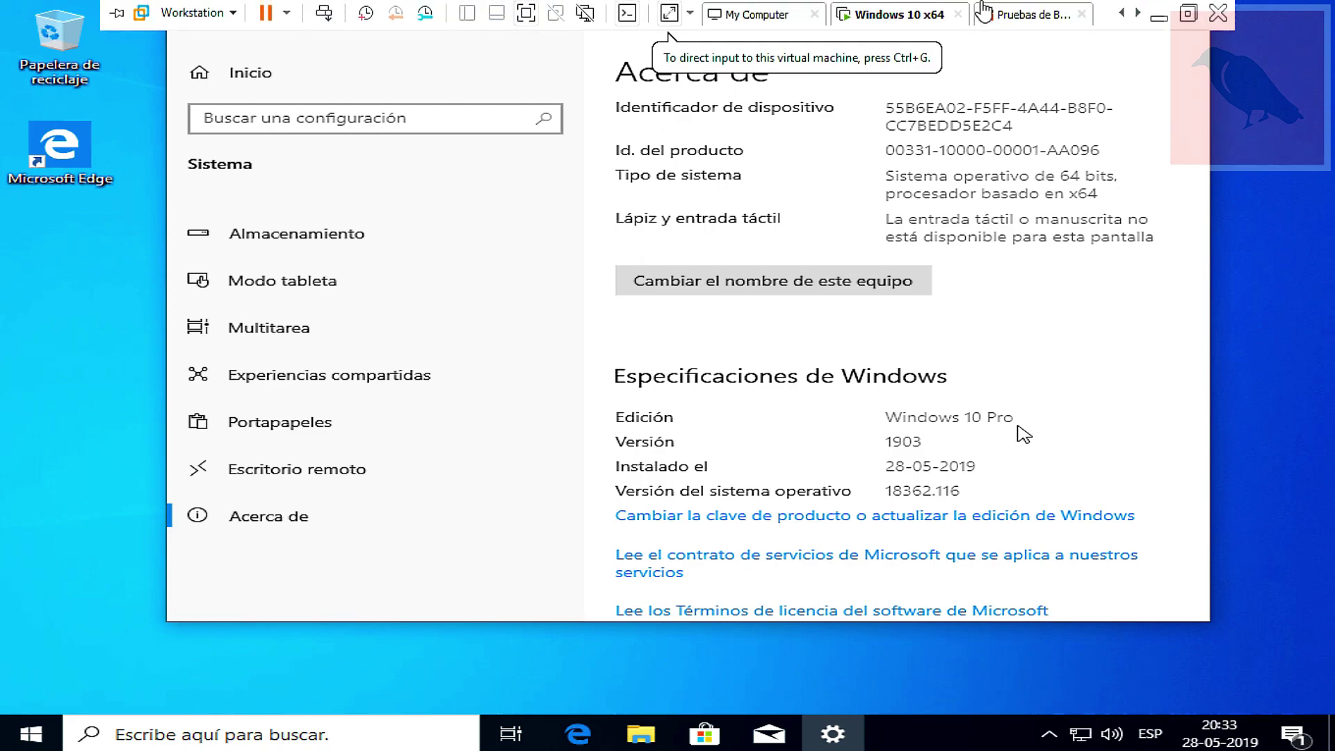
click(1158, 18)
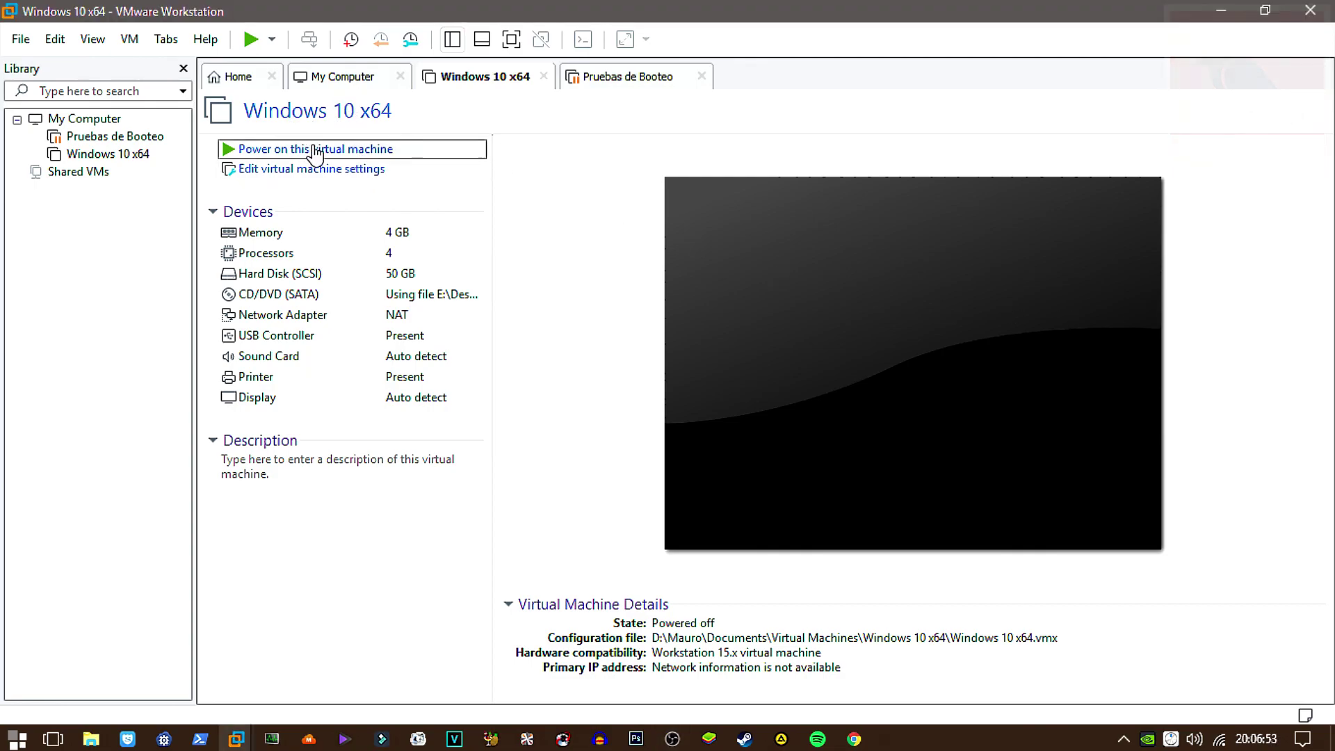
- Power on the Windows 10 x64 virtual machine and show it in full screen
click(313, 148)
click(93, 39)
click(125, 63)
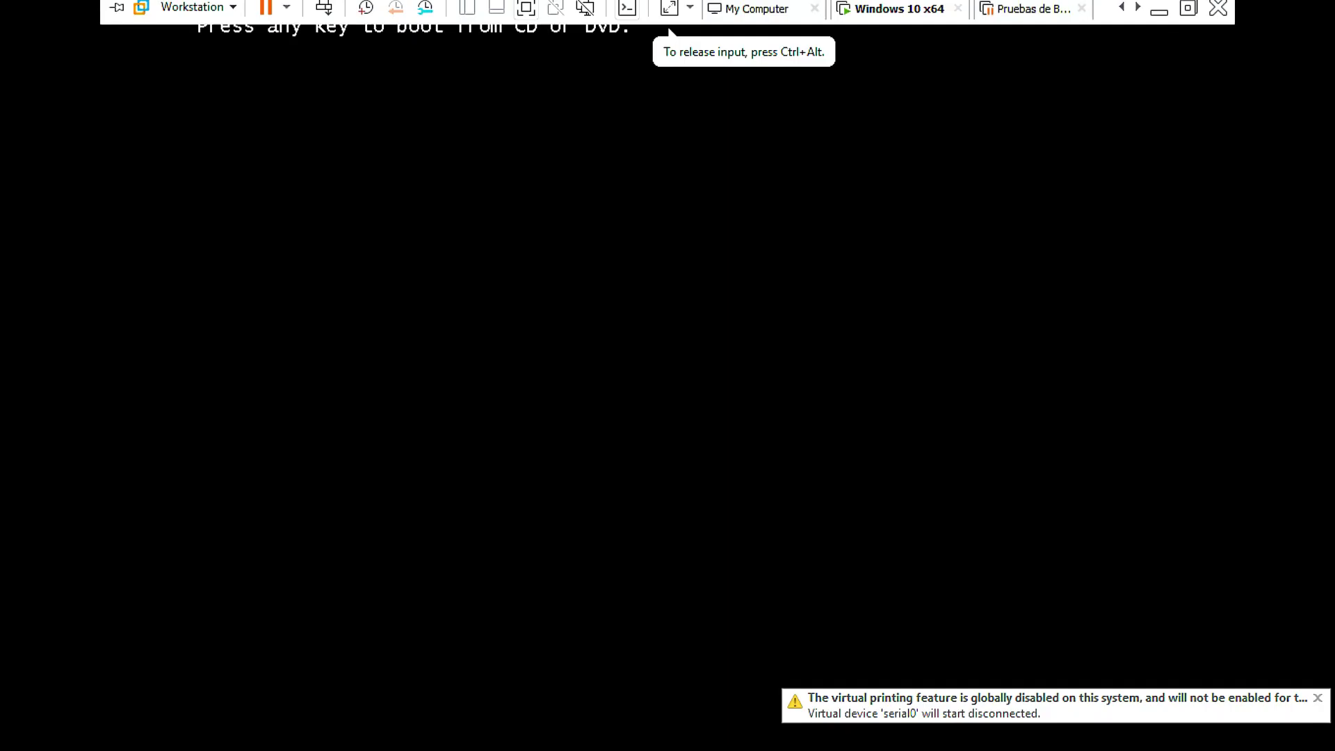